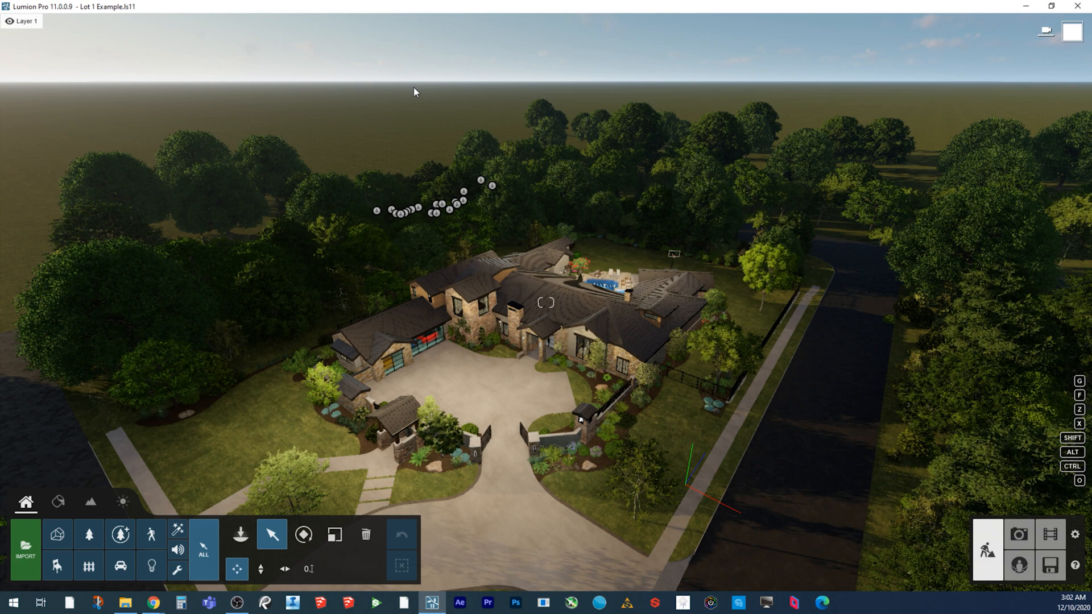
Switch to Photo mode and frame an aerial view of the house and driveway in photo slot 41
right_drag(388, 101, 367, 86)
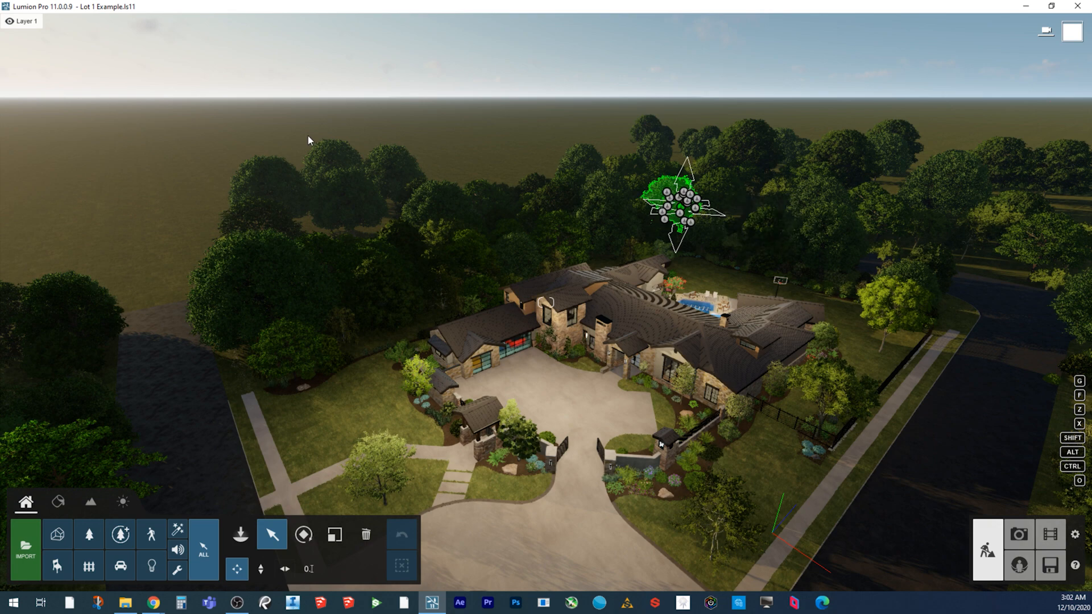
right_drag(310, 143, 347, 130)
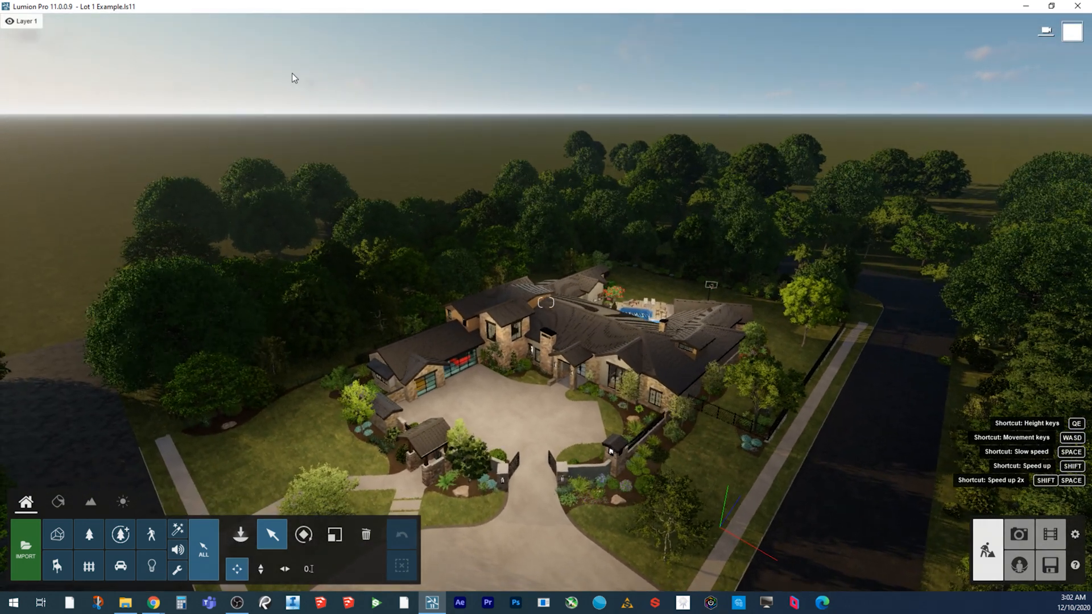
ctrl+drag(325, 100, 949, 471)
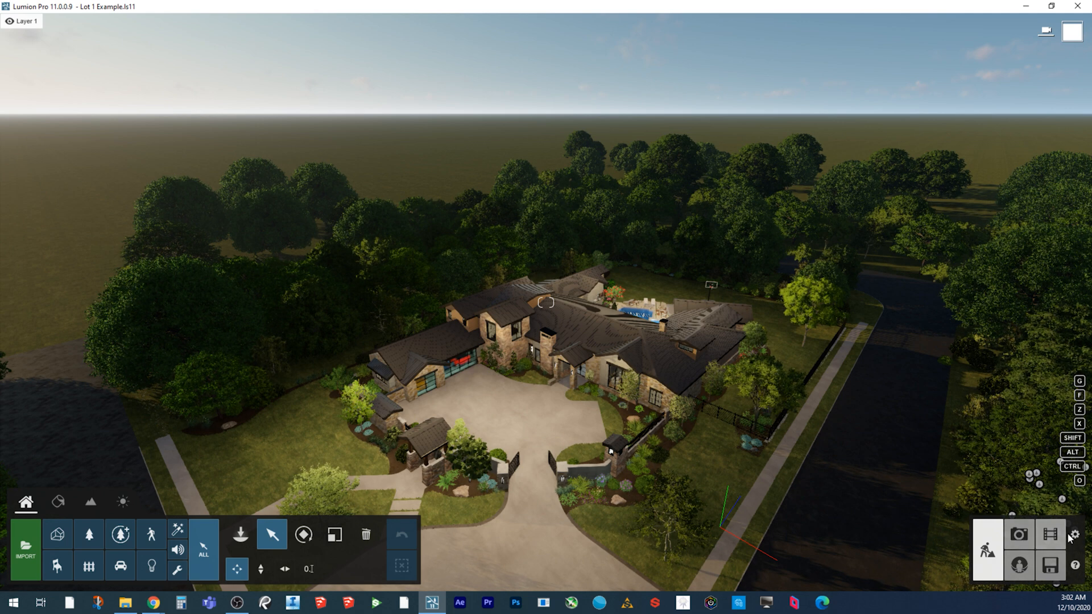
click(1017, 535)
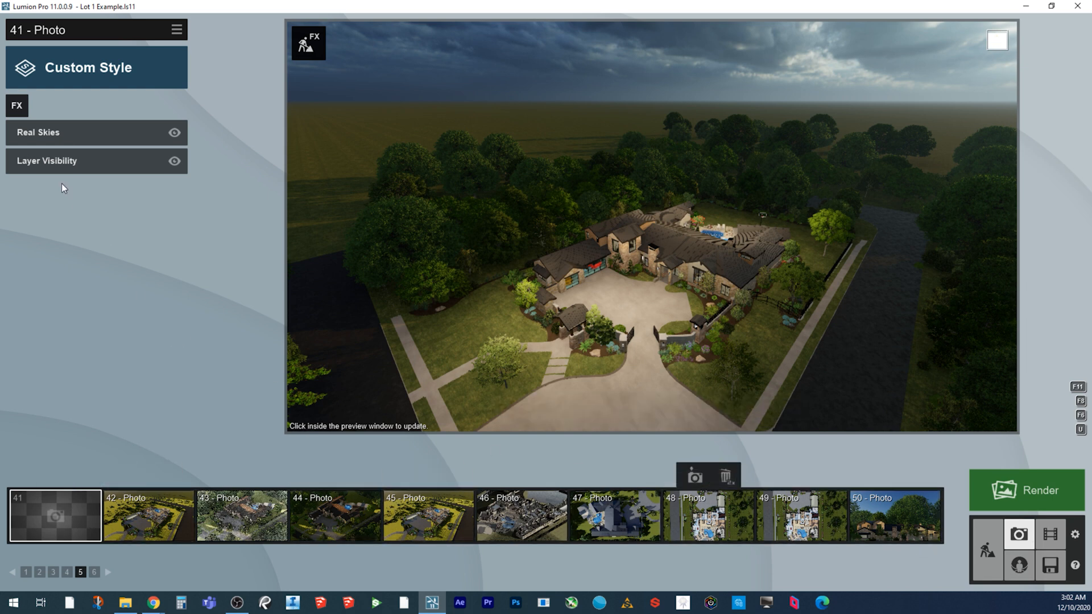
key(w)
right_drag(652, 227, 699, 226)
key(w)
key(s)
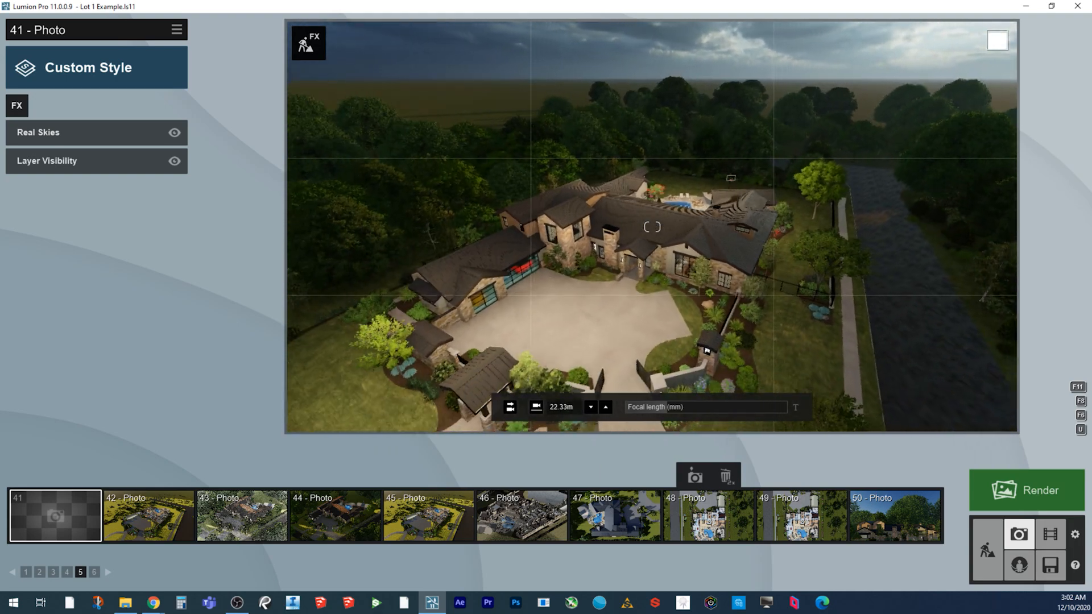
right_drag(535, 237, 534, 254)
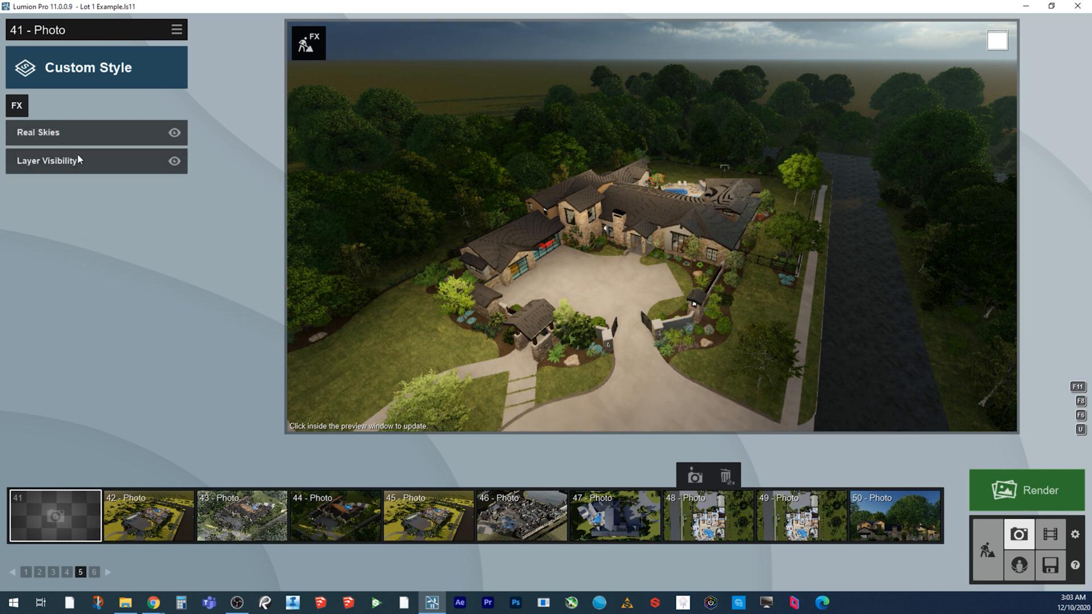
Add the Orthographic View camera effect to photo 41
click(18, 106)
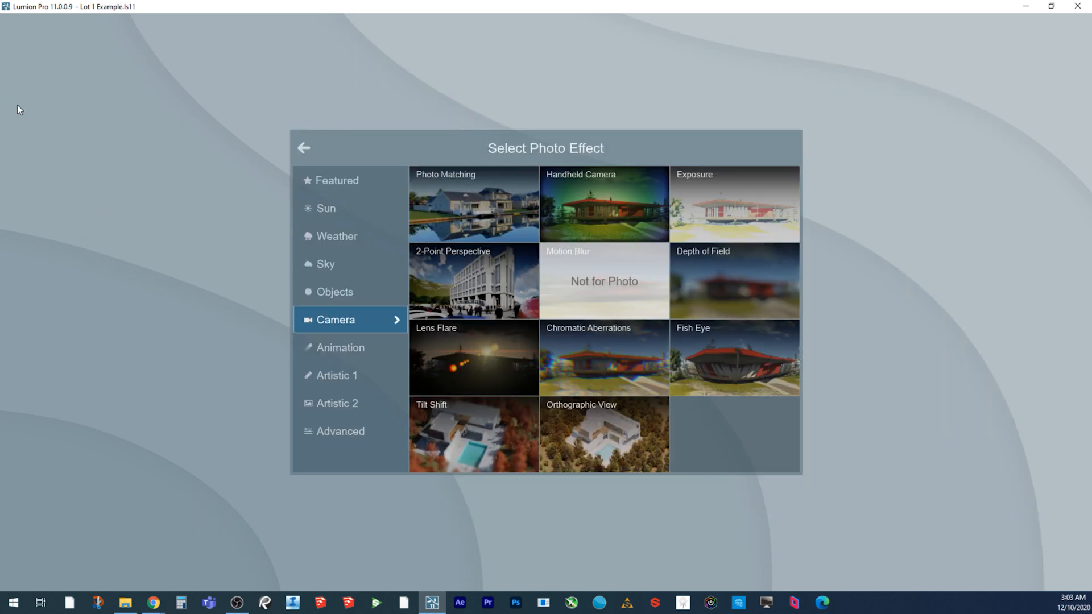
click(385, 184)
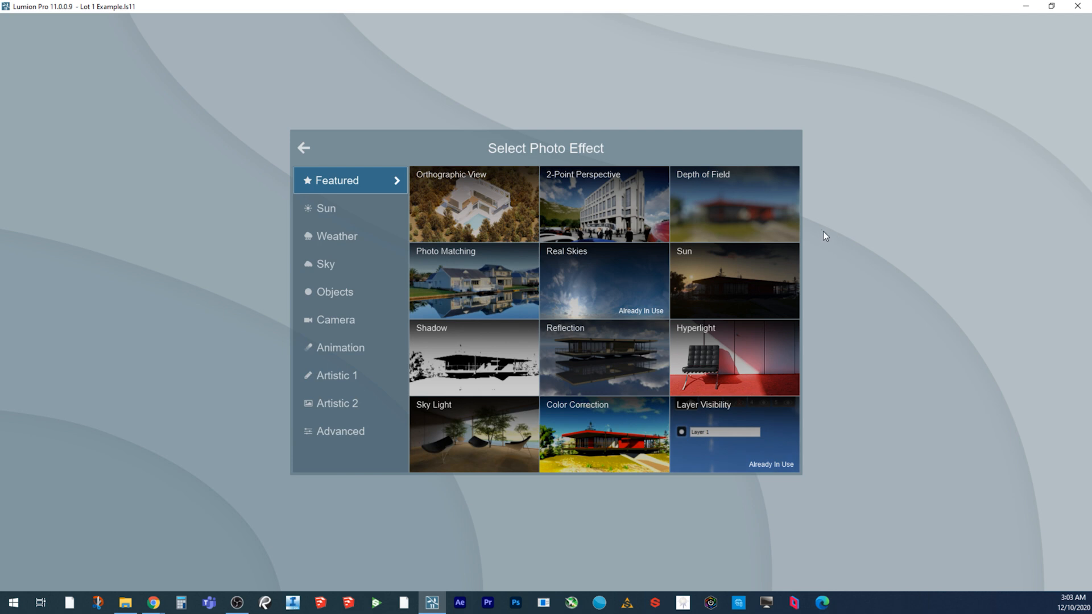
click(352, 312)
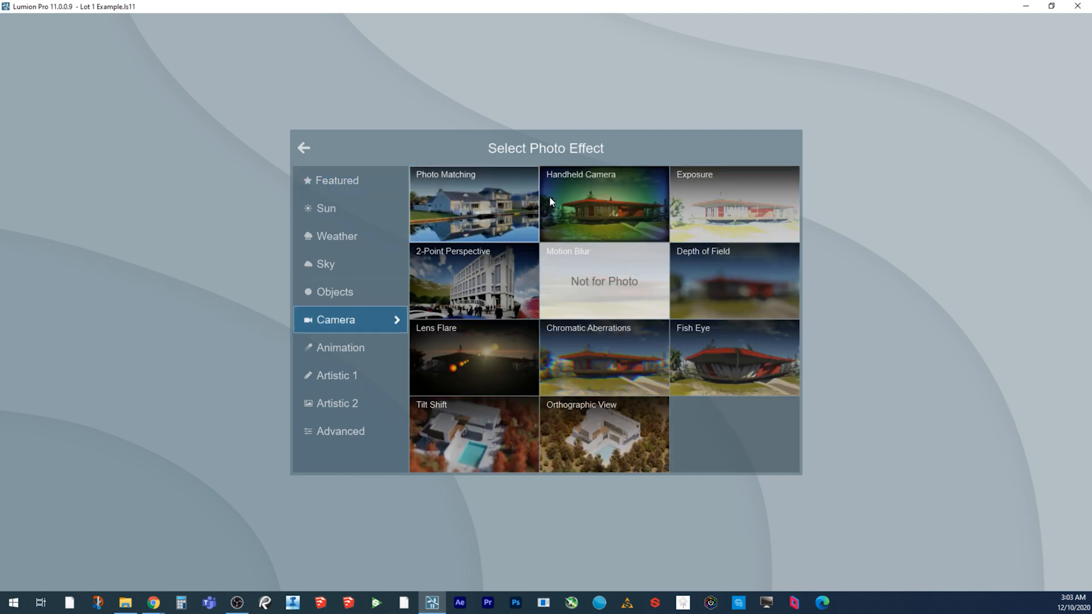
click(615, 434)
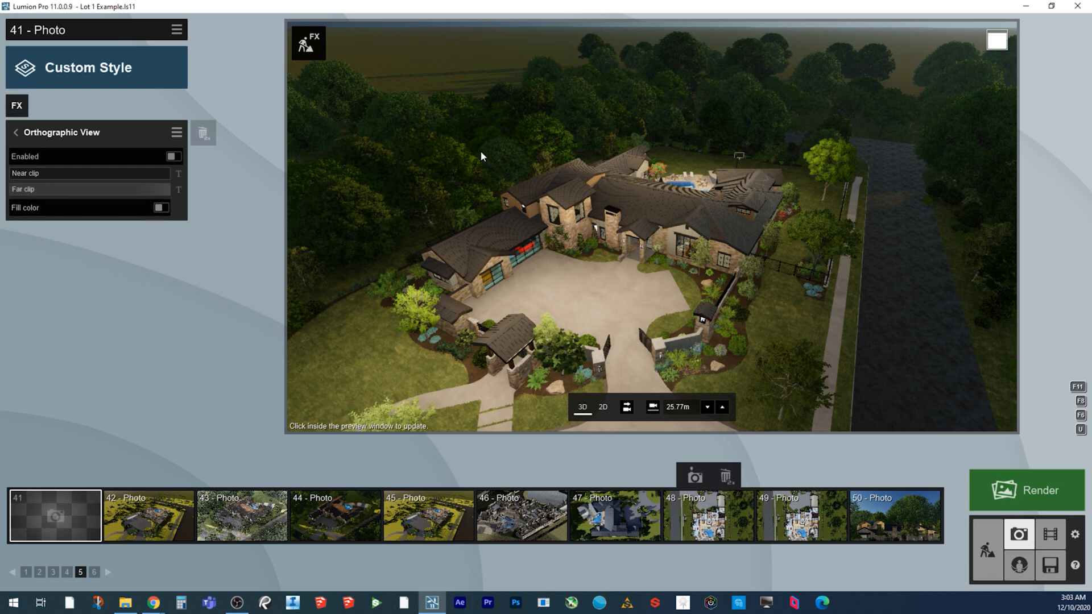
Toggle the Orthographic View effect on and off, ending with the preview in 2D orthographic mode
click(173, 157)
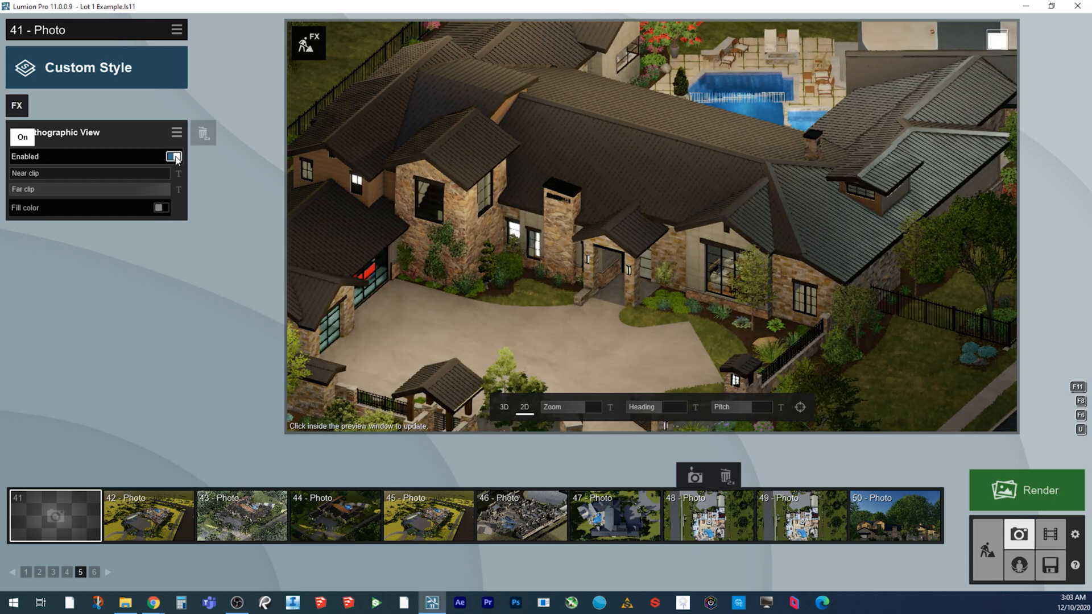
click(174, 156)
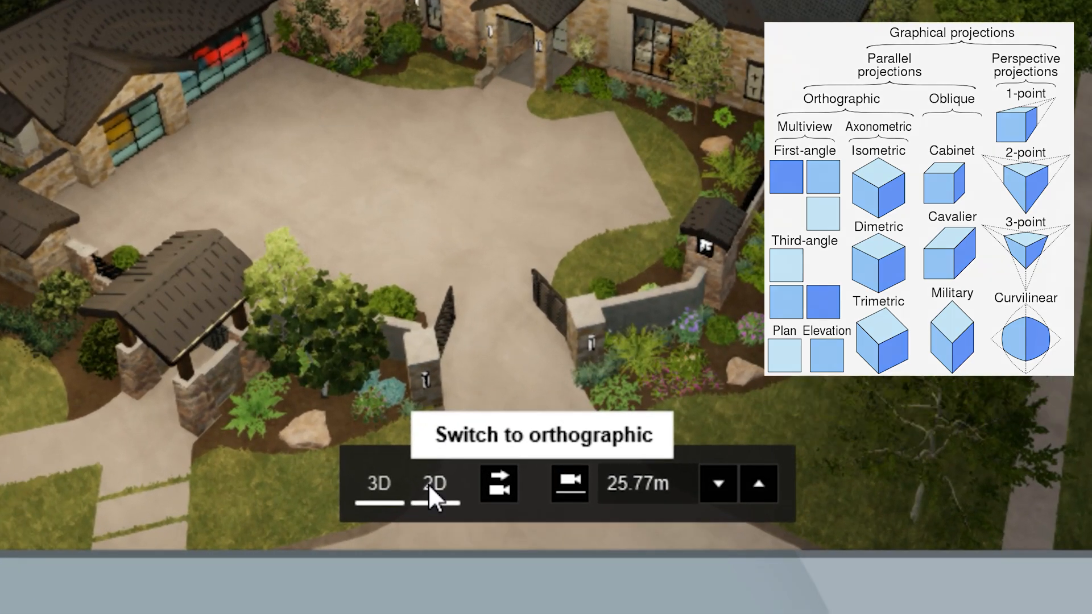
click(601, 409)
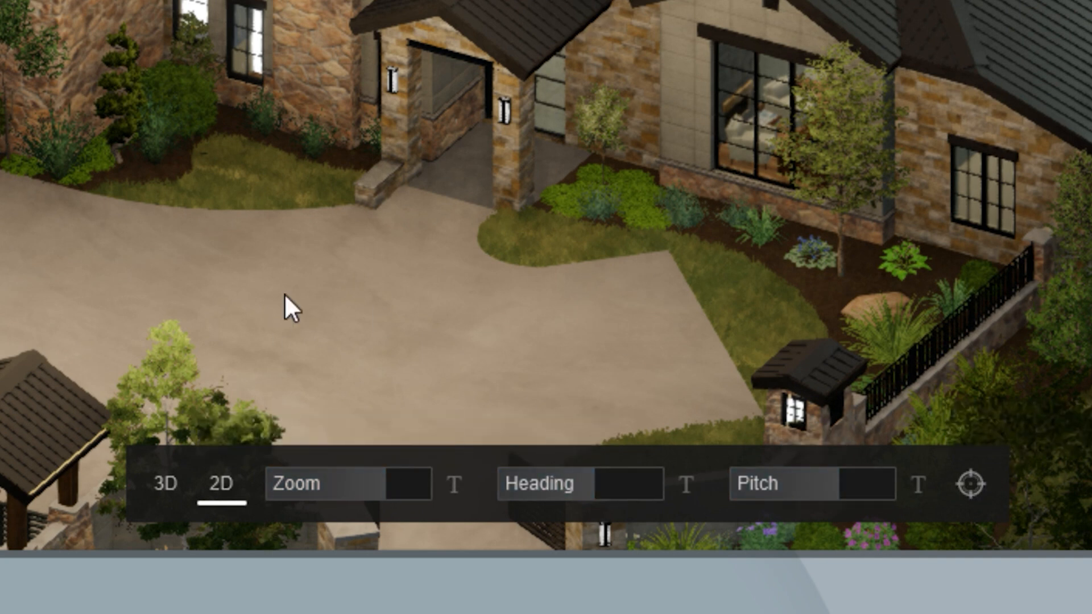
Zoom out and pan the orthographic view around the house to examine the whole property
scroll(320, 271, down, 5)
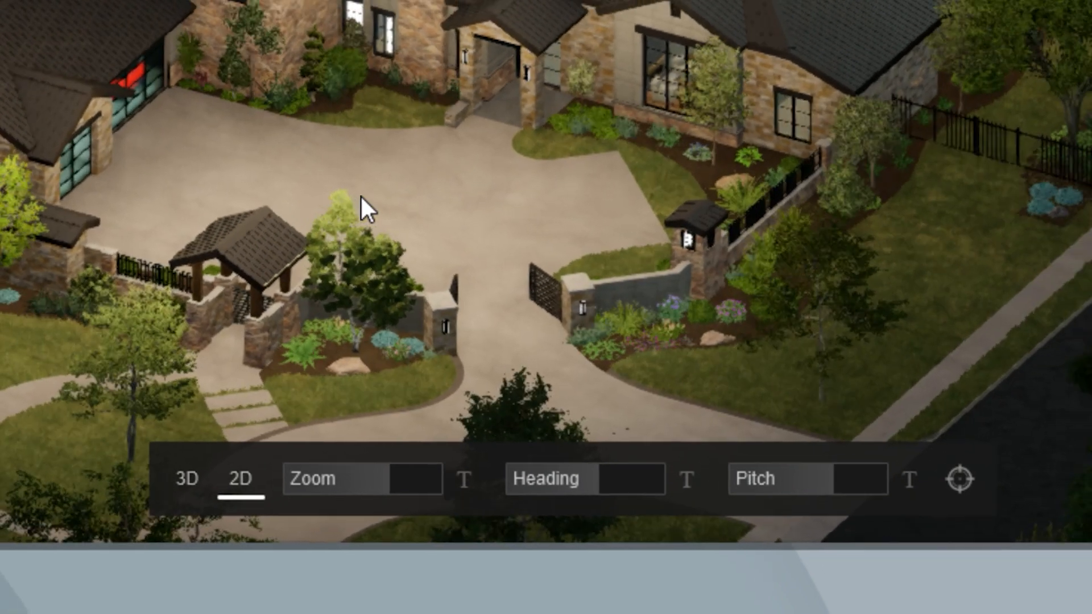
key(d)
key(w)
key(s)
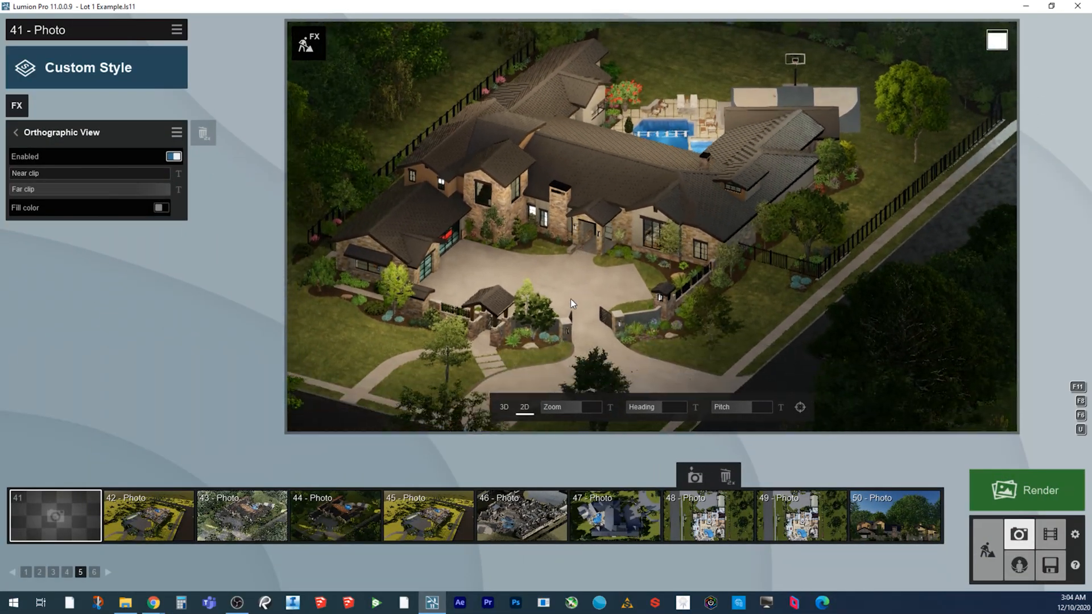
key(a)
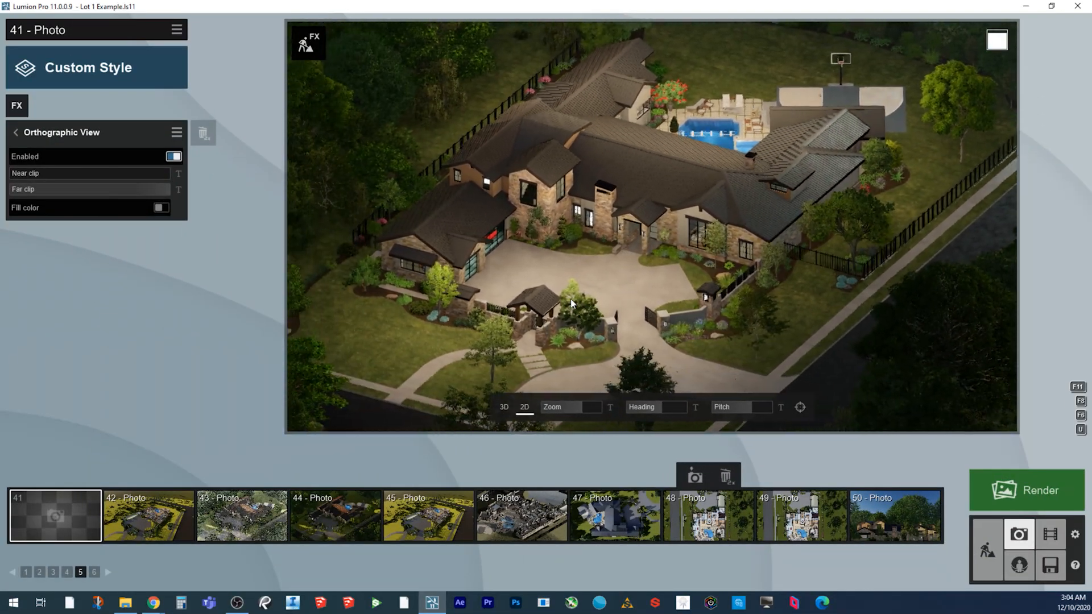
scroll(571, 299, up, 1)
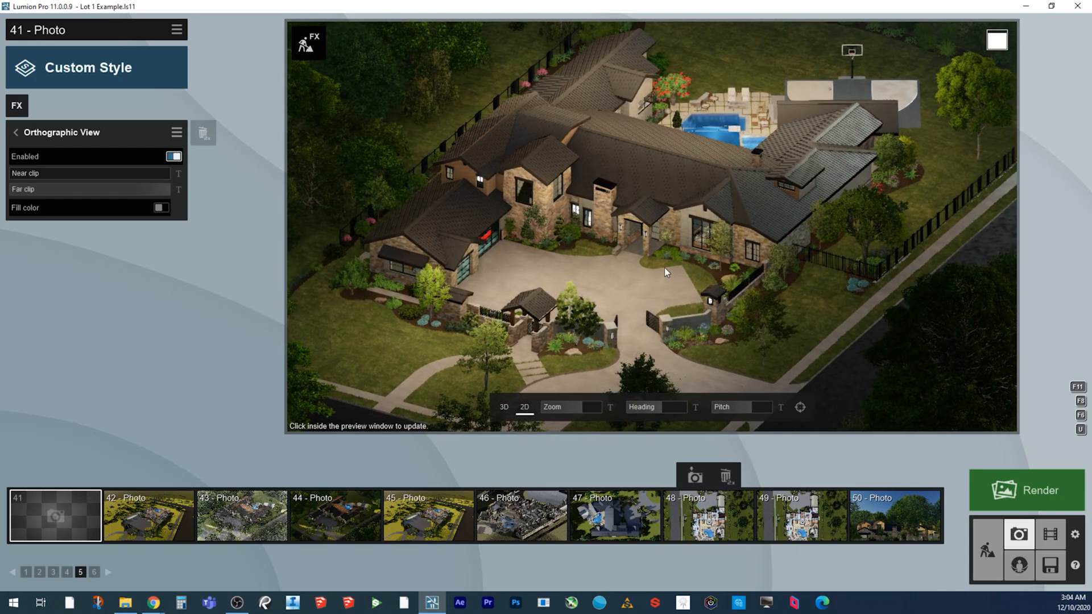
key(d)
key(s)
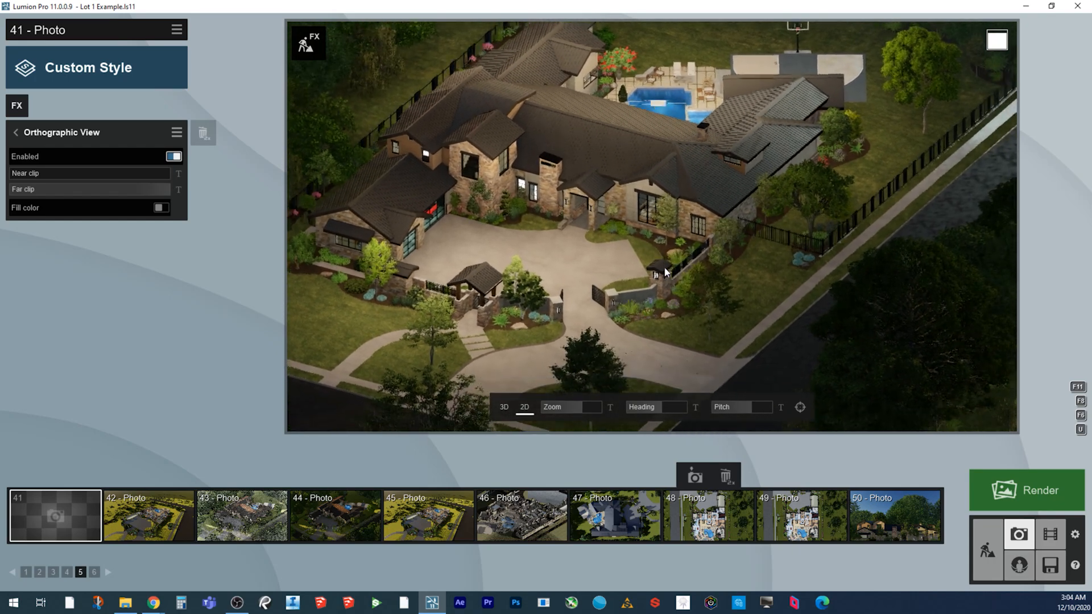
key(a)
key(w)
key(a)
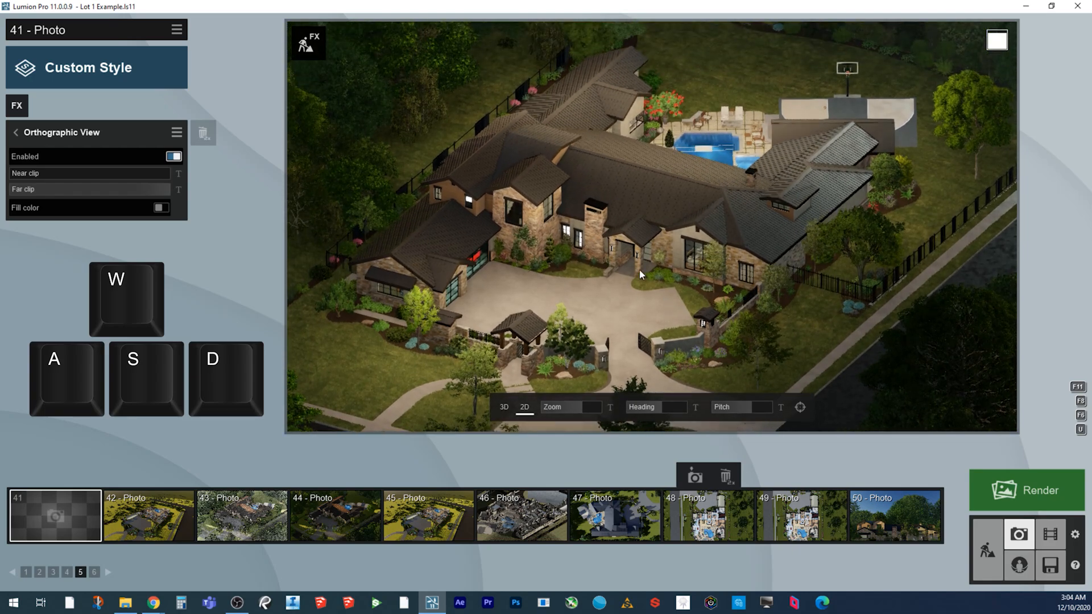
Zoom in and rotate the orthographic view to examine the house from different angles
scroll(633, 270, up, 5)
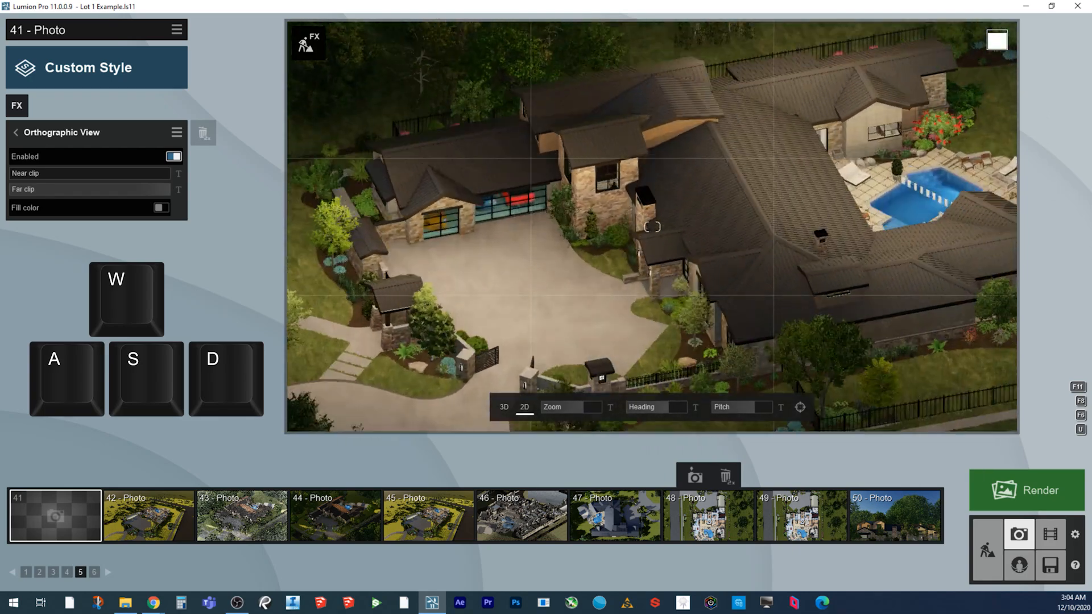
right_drag(652, 227, 725, 207)
key(w)
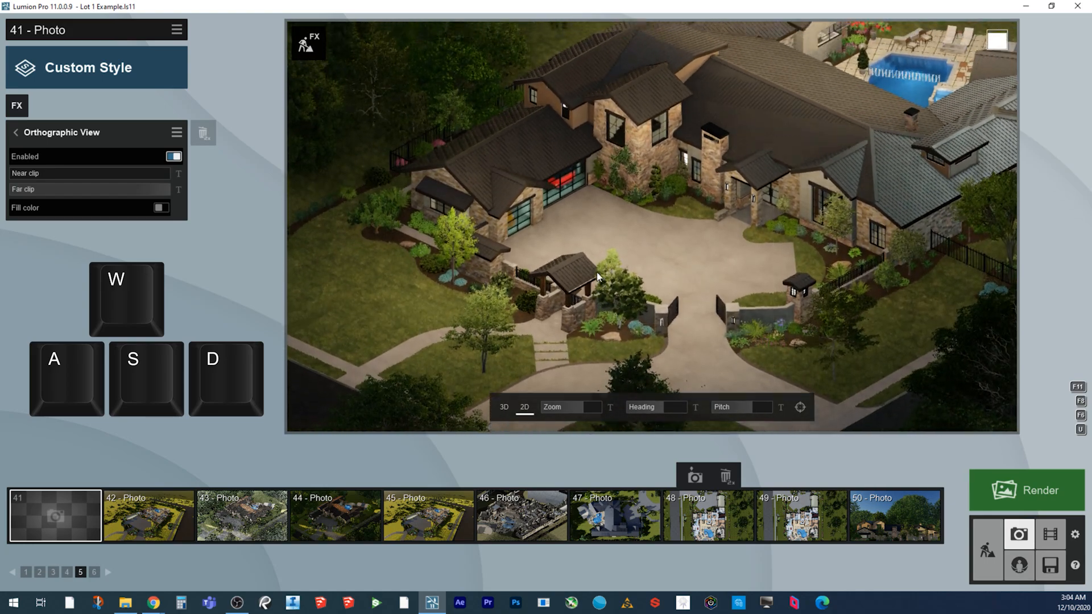
right_drag(613, 276, 796, 271)
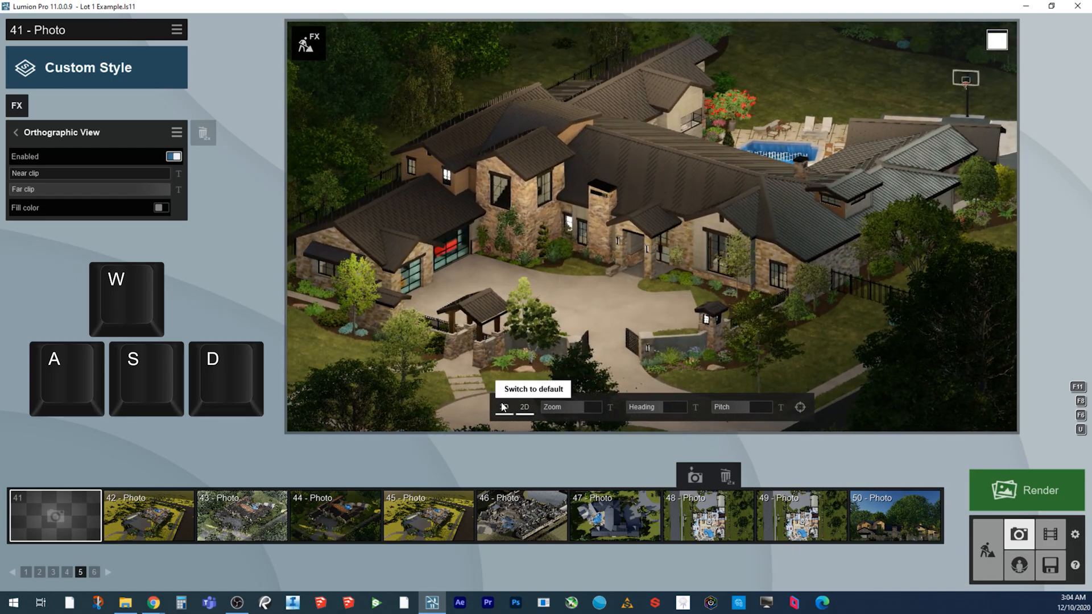
Compare the 3D perspective with the 2D orthographic view, ending in orthographic, and reframe the house
click(503, 407)
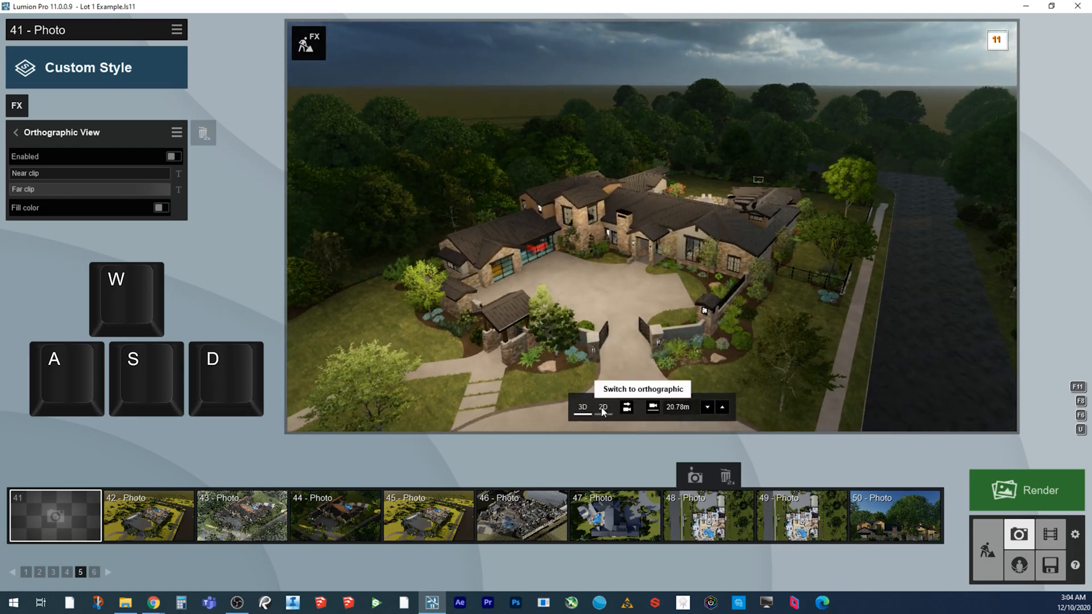
click(603, 406)
key(d)
key(a)
key(d)
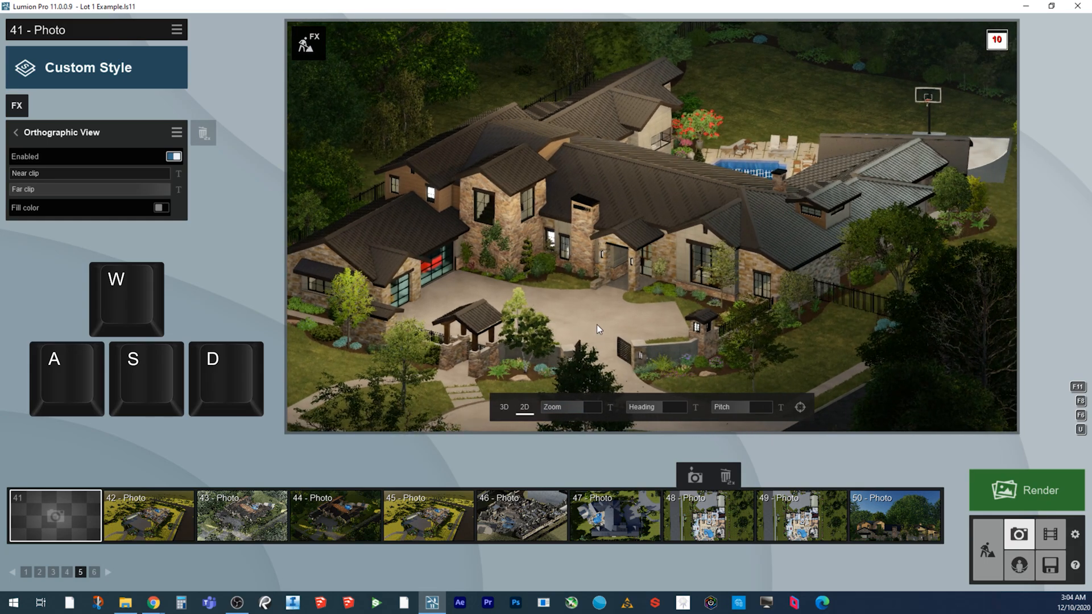
mouse_move(596, 332)
right_down()
mouse_move(594, 376)
mouse_move(594, 325)
right_up()
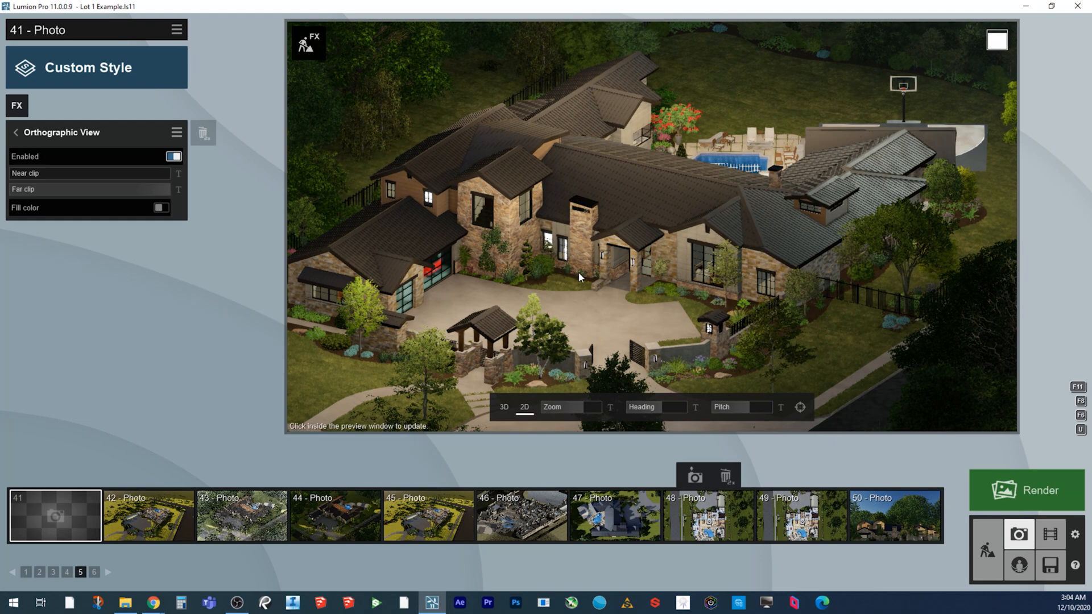
Vary the orthographic zoom between a close-up of the front entrance and a view of the whole house
scroll(579, 272, up, 1)
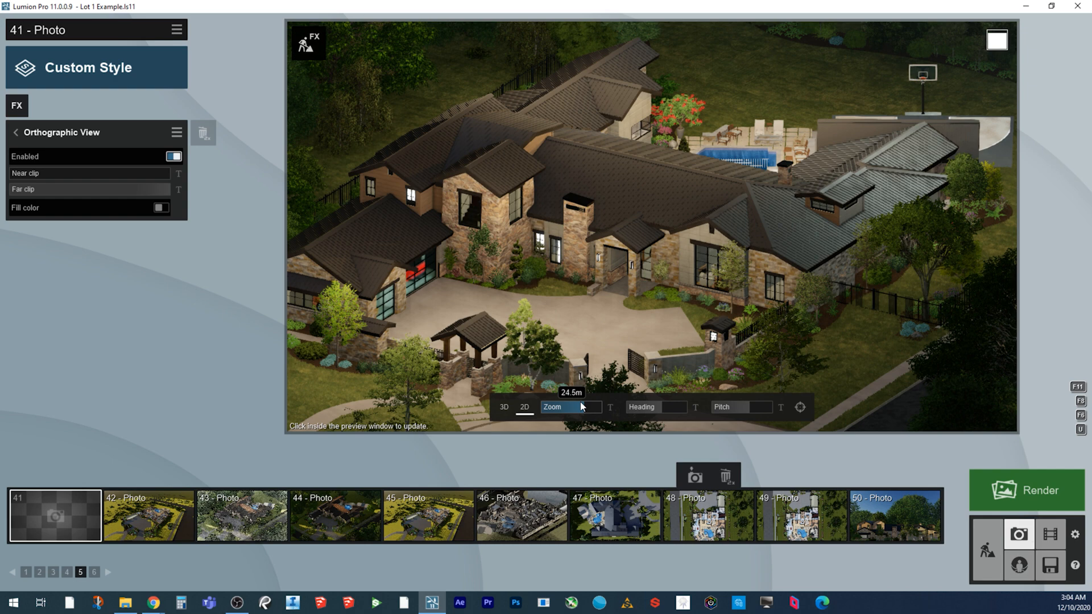
mouse_move(581, 406)
mouse_down()
mouse_move(571, 414)
mouse_move(598, 407)
mouse_move(585, 408)
mouse_up()
scroll(599, 304, up, 3)
scroll(595, 288, down, 6)
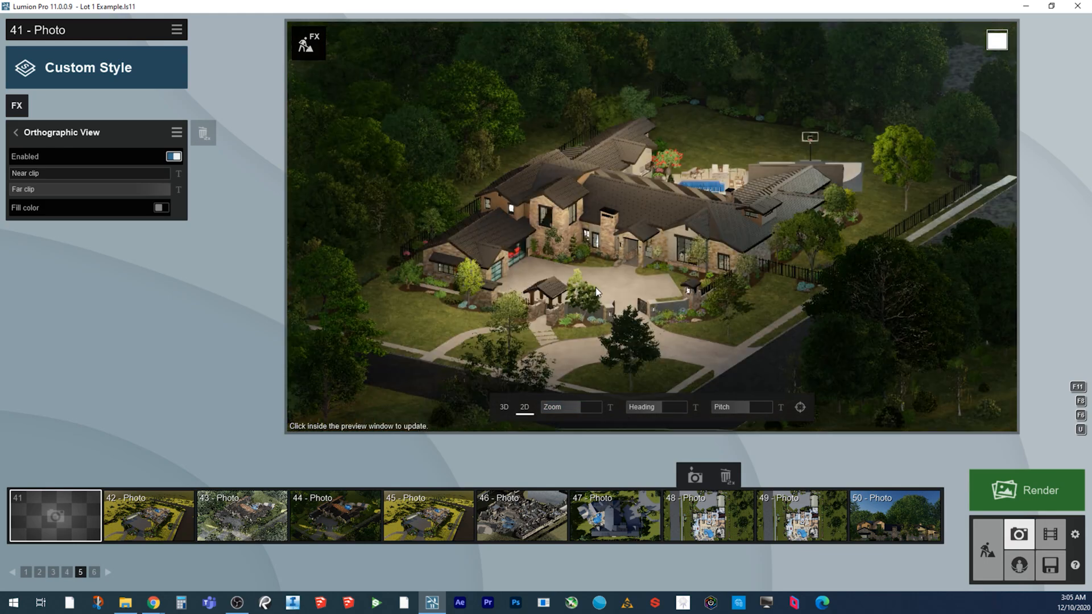
scroll(595, 288, up, 6)
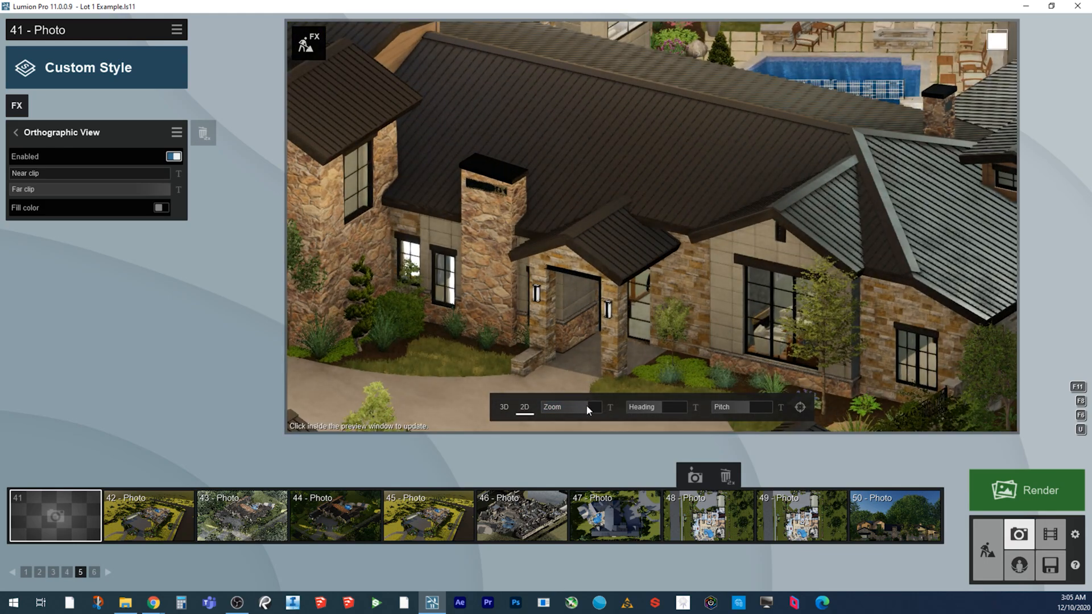
drag(586, 405, 593, 404)
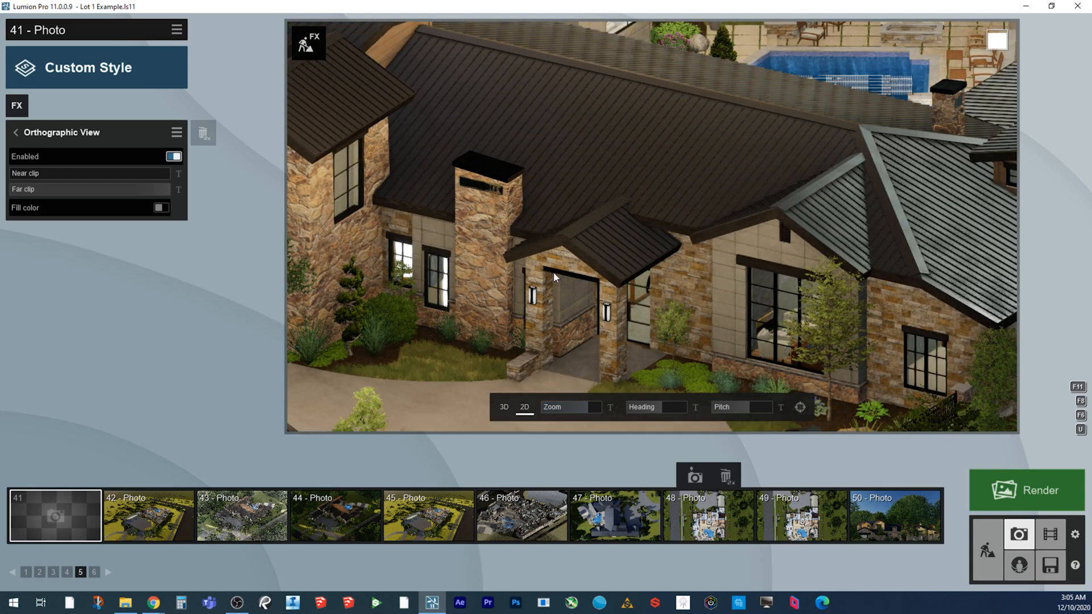
scroll(555, 277, down, 5)
key(w)
key(s)
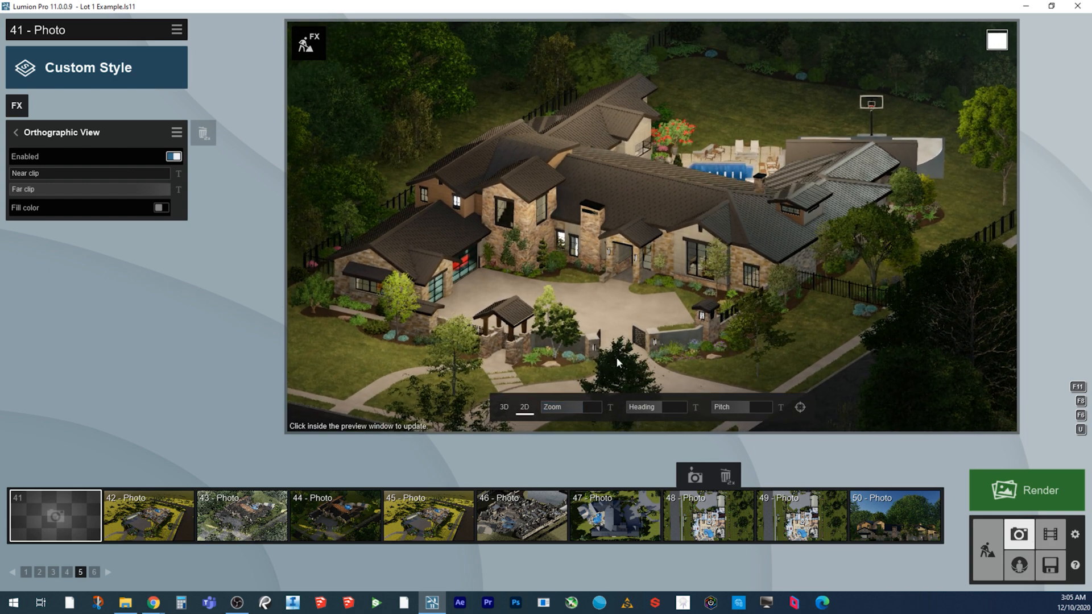
Adjust the heading and lower the pitch so the orthographic view shows the front elevation of the house
mouse_move(661, 410)
mouse_down()
mouse_move(679, 410)
mouse_move(650, 412)
mouse_move(670, 412)
mouse_up()
mouse_move(660, 413)
mouse_down()
mouse_move(629, 414)
mouse_move(661, 408)
mouse_up()
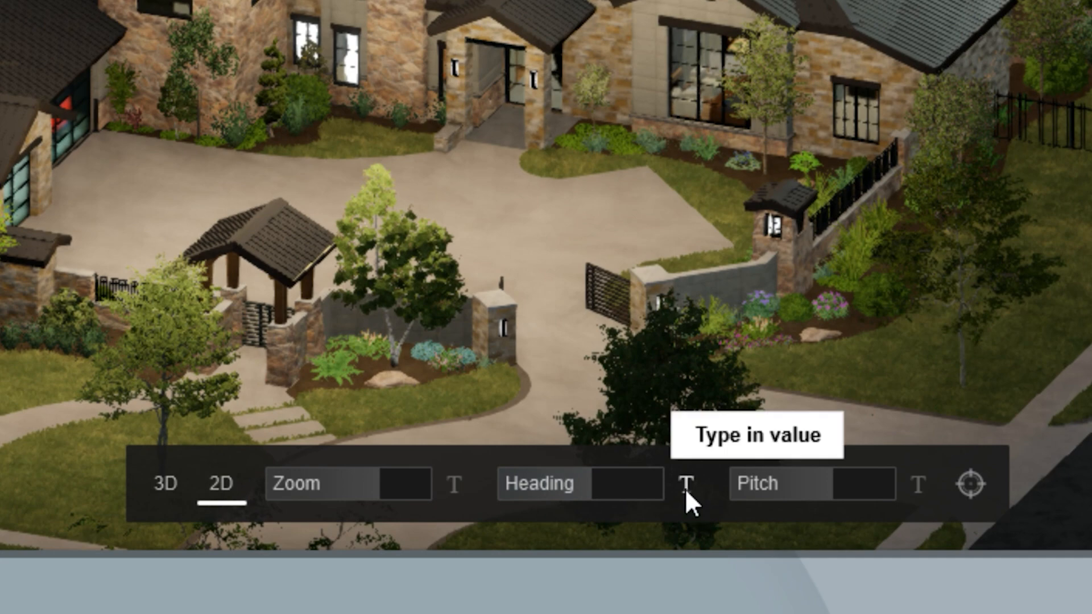
click(684, 484)
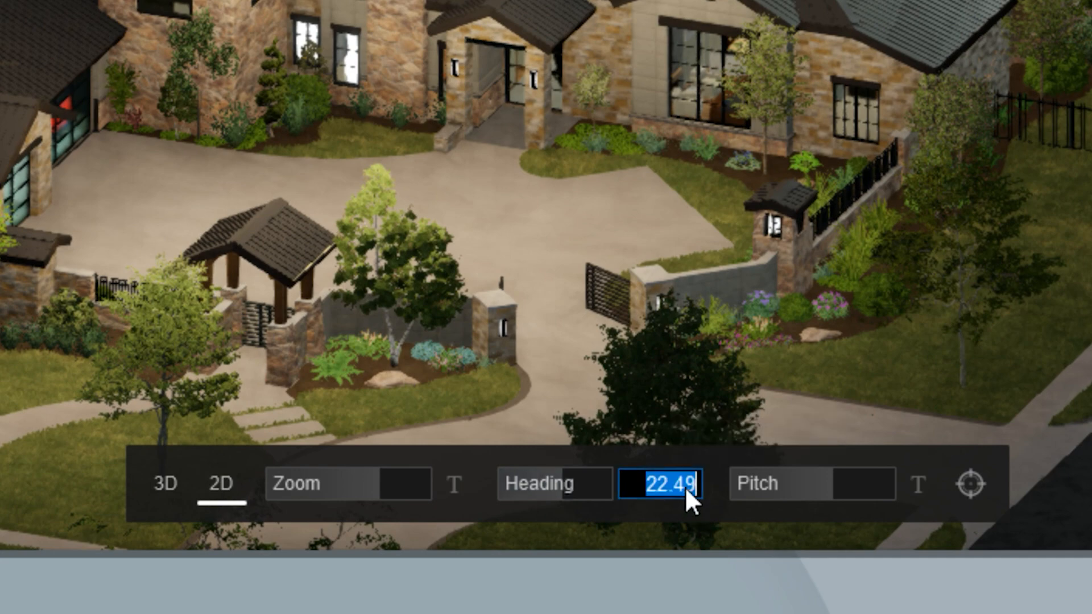
drag(751, 407, 746, 415)
drag(660, 407, 655, 407)
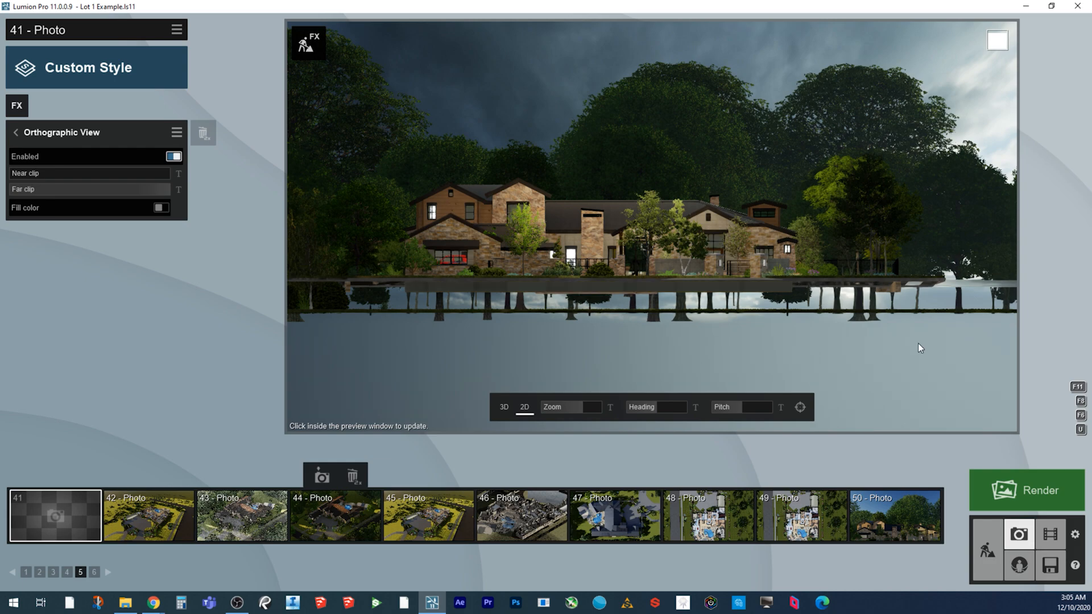
Set the pitch to 90.0° and zoom out for a top-down plan view of the house
drag(744, 407, 776, 415)
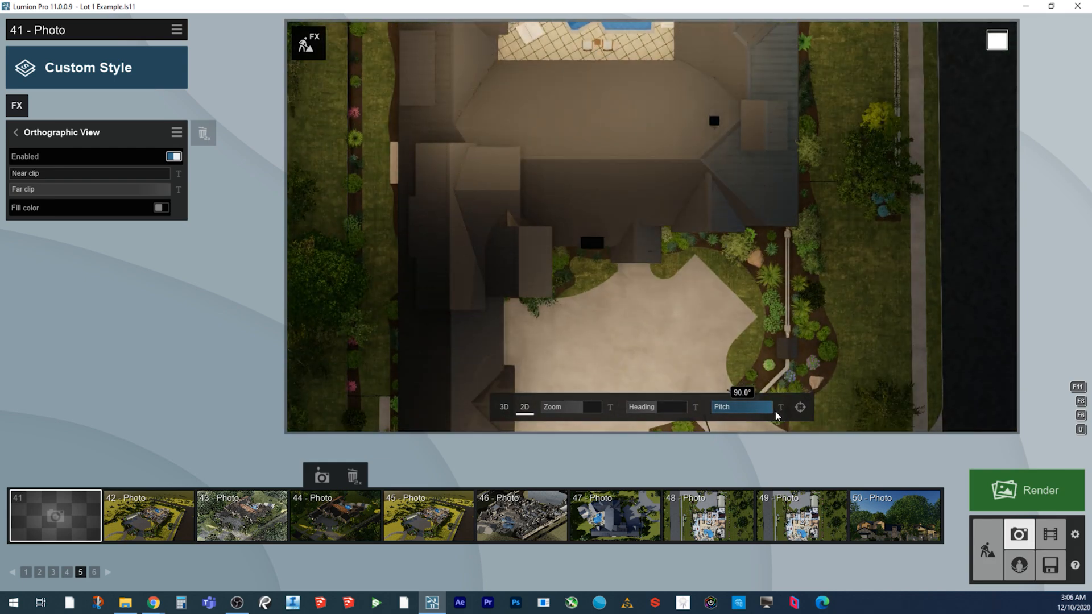
scroll(690, 304, down, 5)
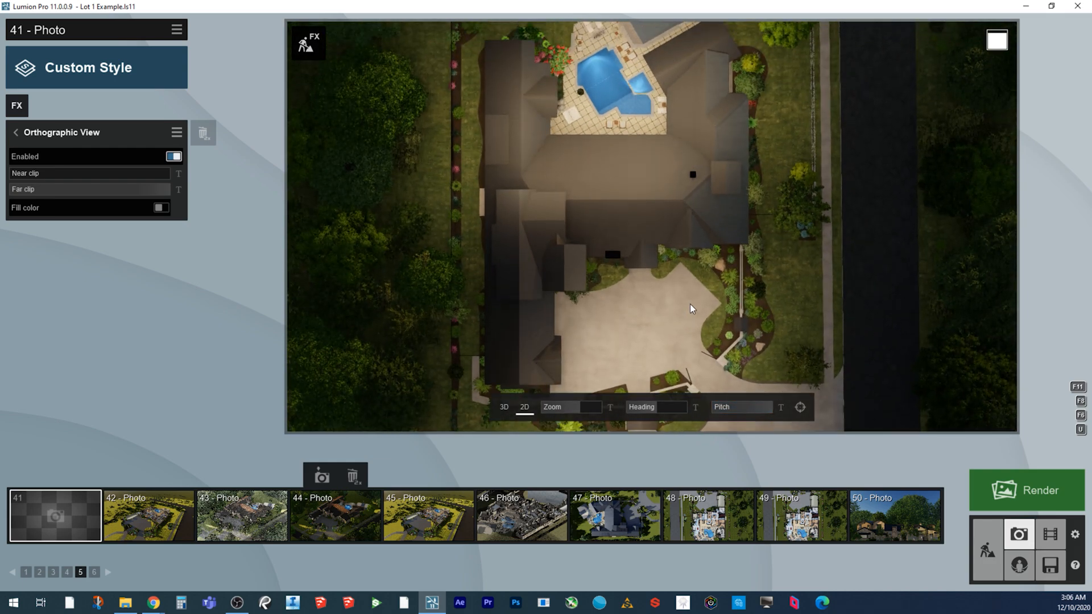
Lower the pitch from the plan view and set the heading to 45.0° for an isometric view centred on the house
scroll(690, 304, up, 3)
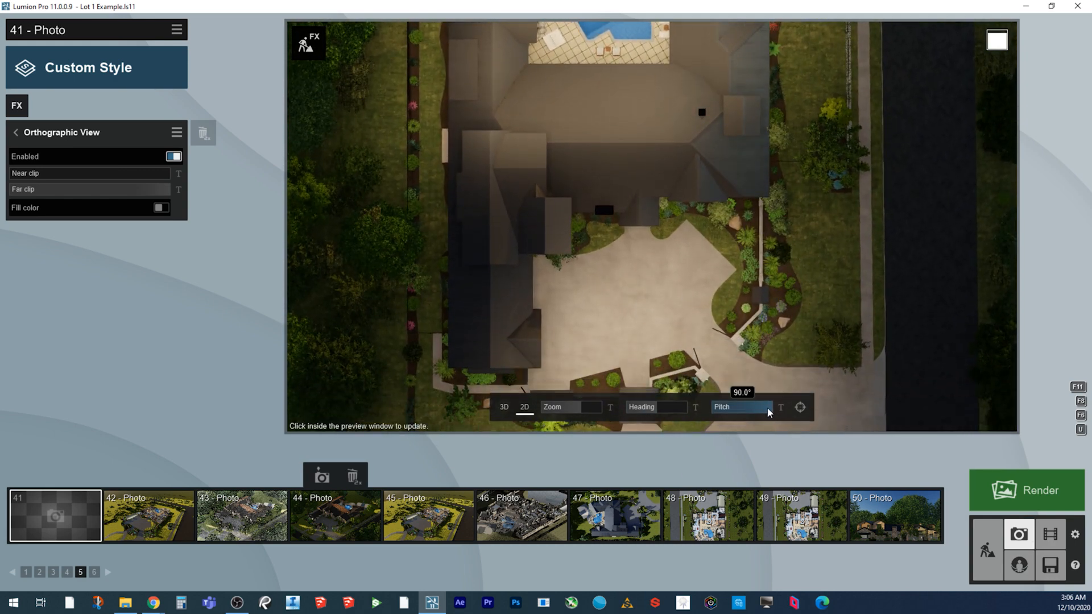
drag(771, 412, 757, 413)
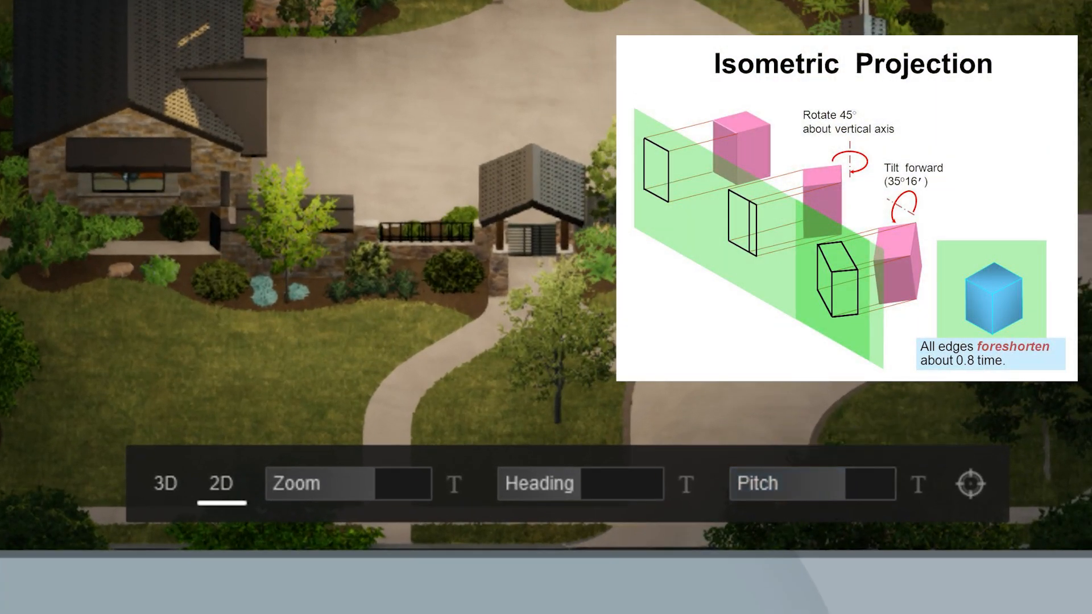
drag(581, 484, 598, 486)
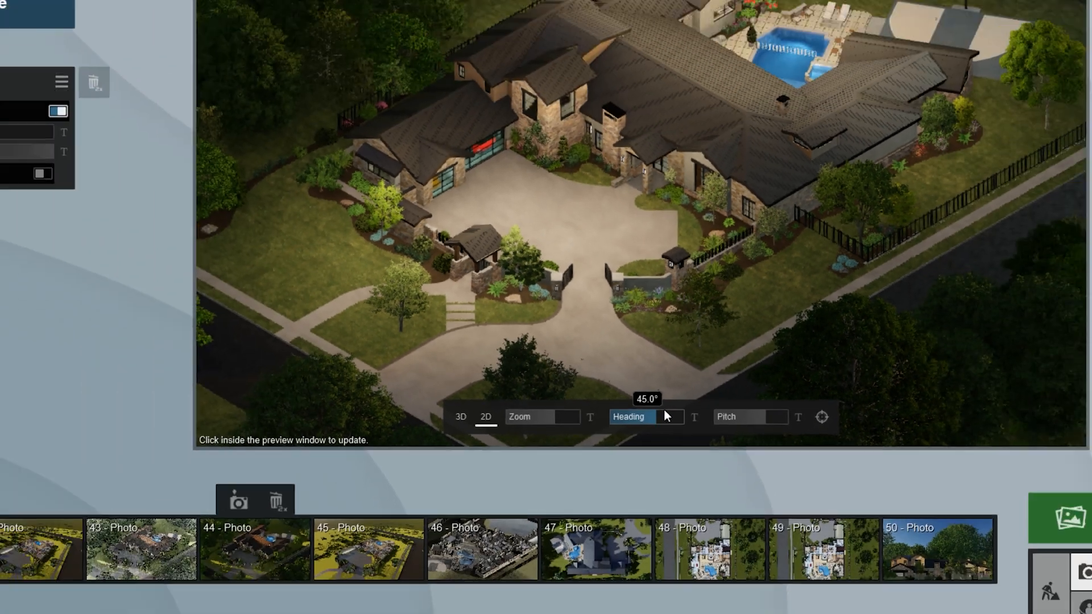
key(a)
key(w)
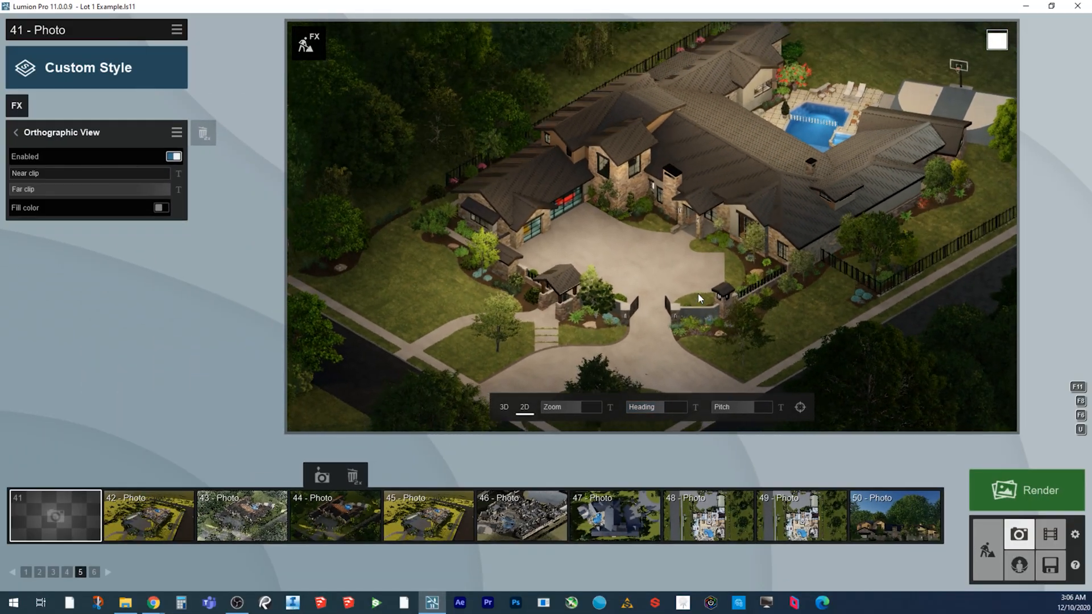
key(d)
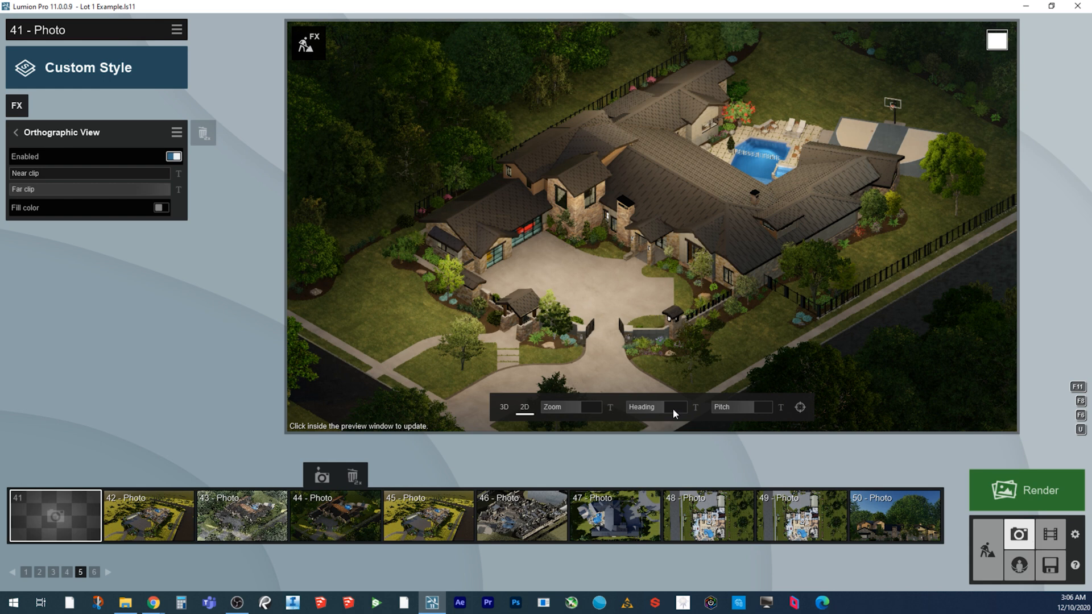
drag(748, 410, 752, 409)
mouse_move(663, 413)
mouse_down()
mouse_move(639, 412)
mouse_move(664, 410)
mouse_up()
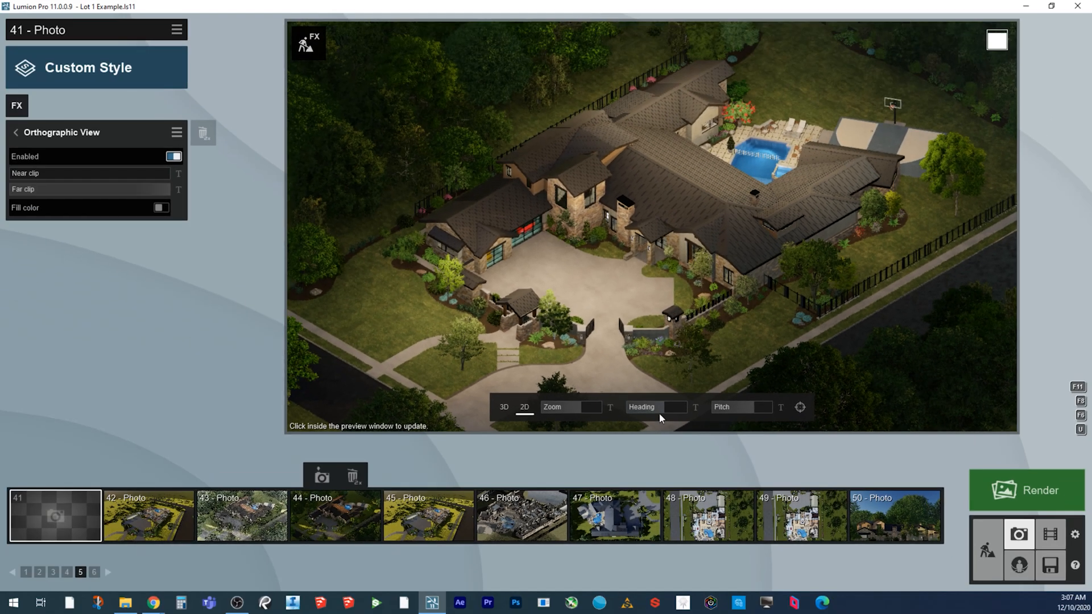
Turn the heading back towards the house front, raise the pitch to a top-down plan, and fine-tune the heading to 2.7469°
click(421, 487)
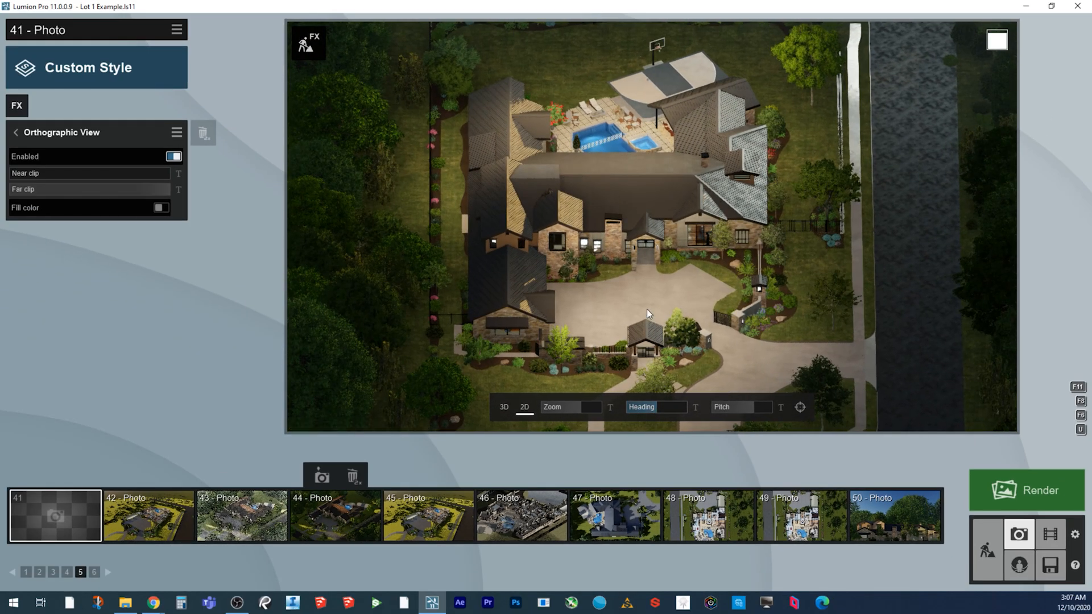
drag(738, 408, 788, 403)
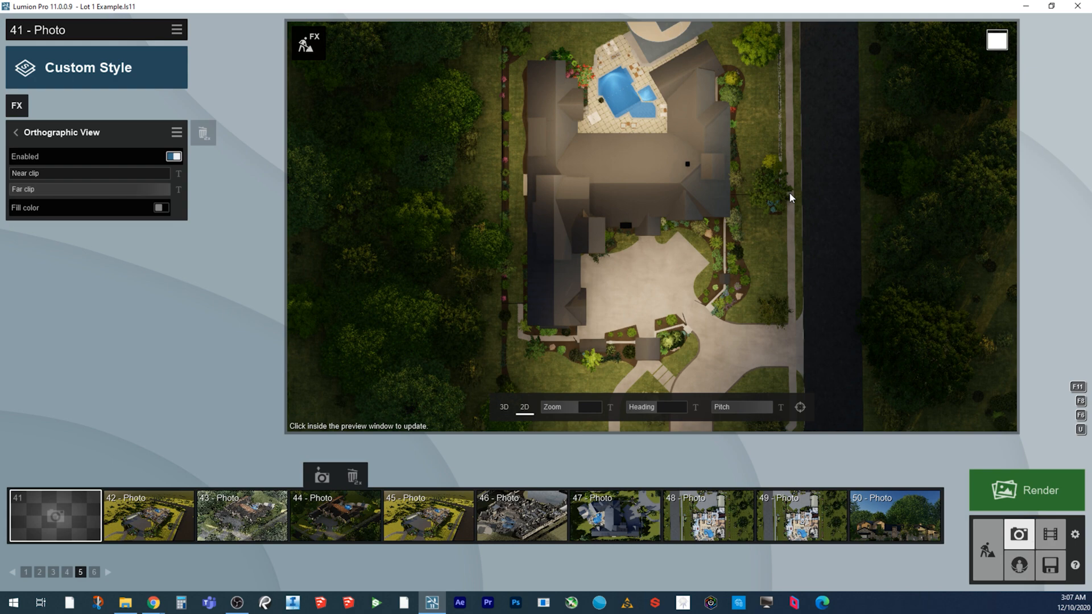
shift+drag(658, 409, 664, 275)
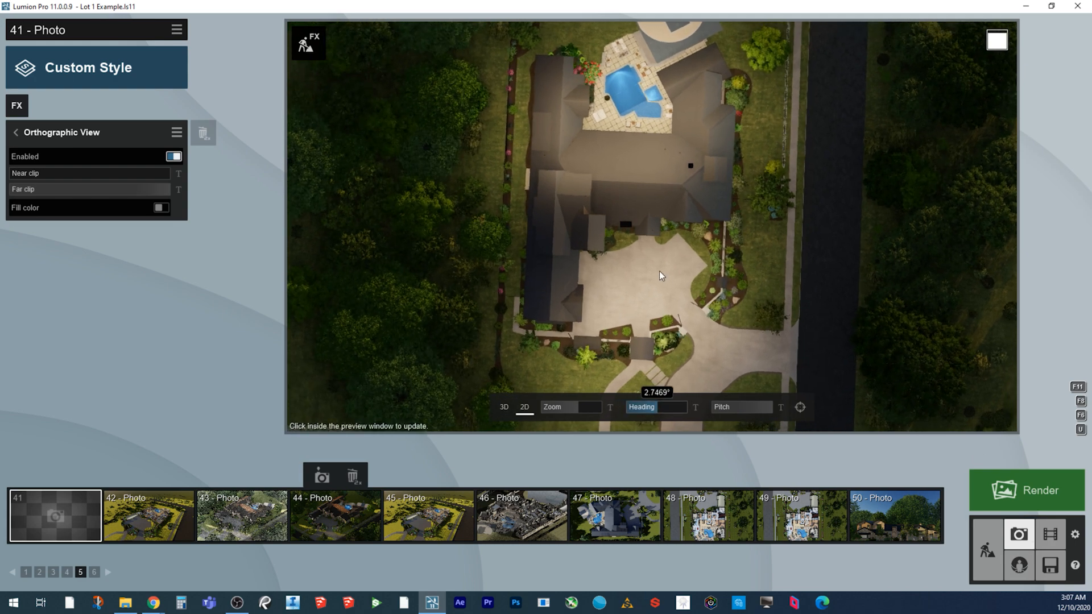
Reframe the orthographic view as an angled close-up of the driveway and front entrance
right_drag(660, 270, 697, 202)
scroll(653, 227, up, 5)
scroll(652, 227, up, 4)
key(w)
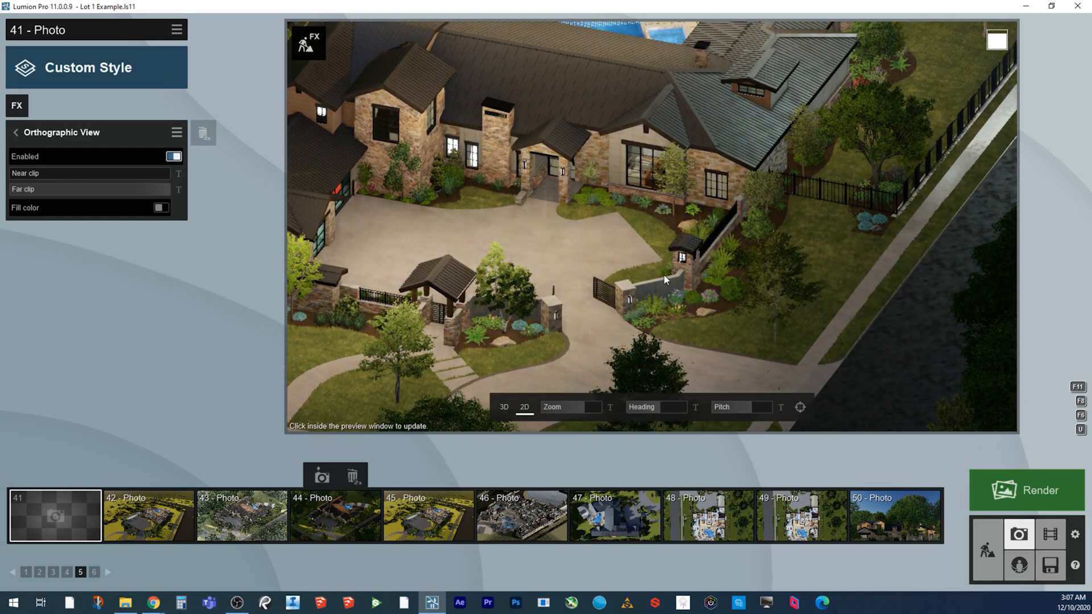
mouse_move(652, 227)
right_down()
mouse_move(652, 248)
mouse_move(660, 228)
right_up()
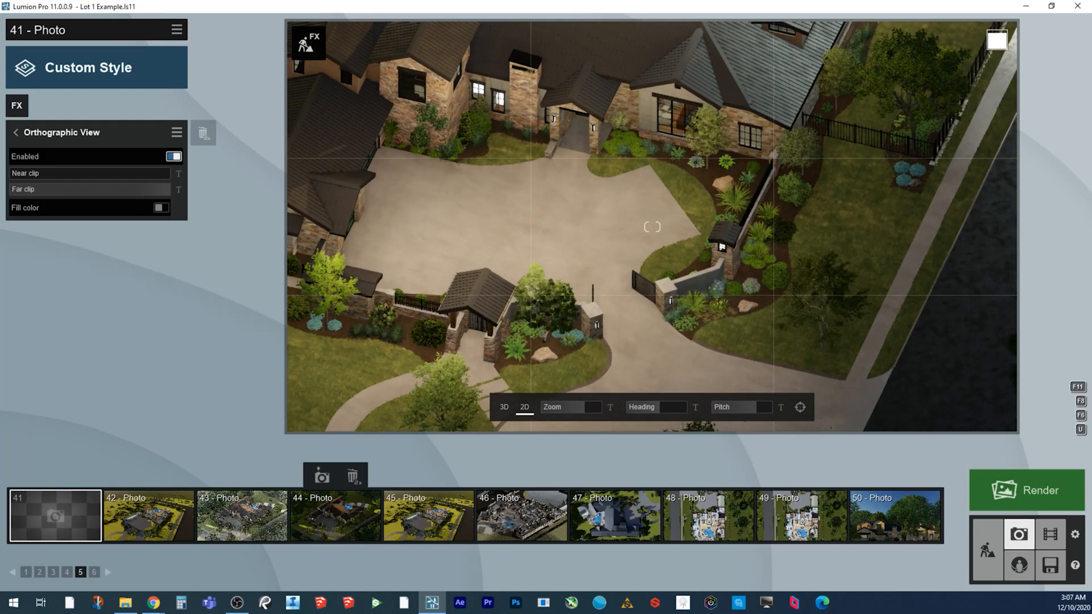
key(w)
key(a)
key(s)
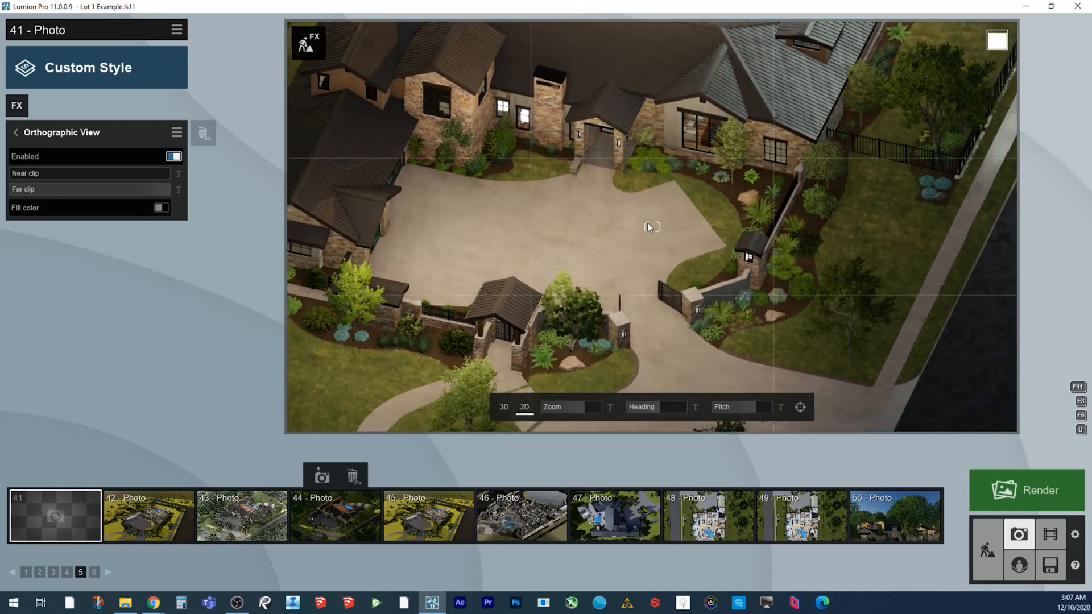
Use Align camera with surface on a stone wall of the two-storey part of the house for a straight-on orthographic view
click(800, 408)
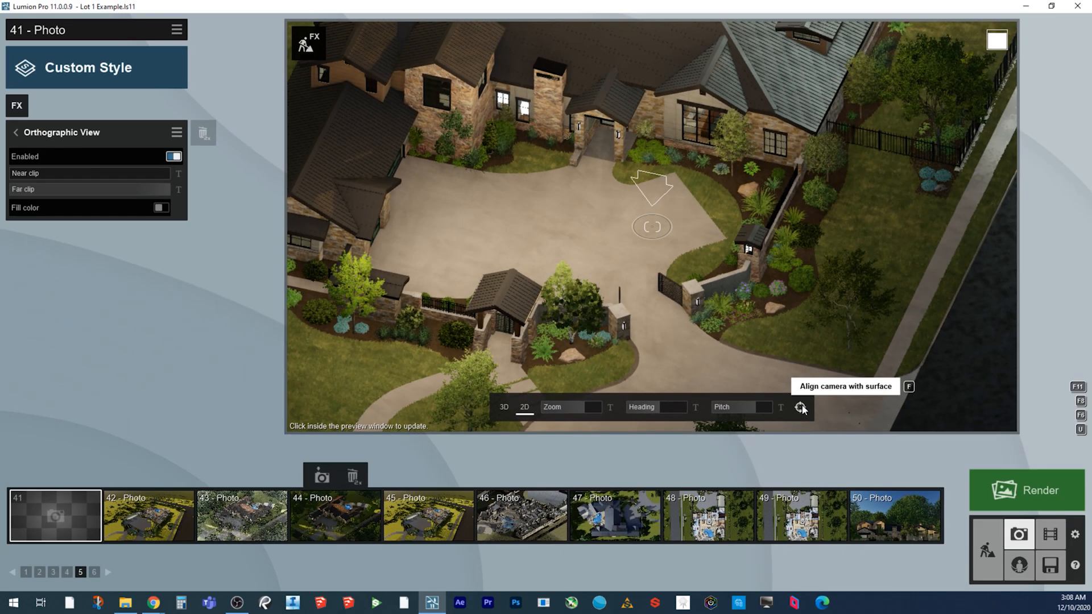
right_drag(767, 330, 715, 244)
key(w)
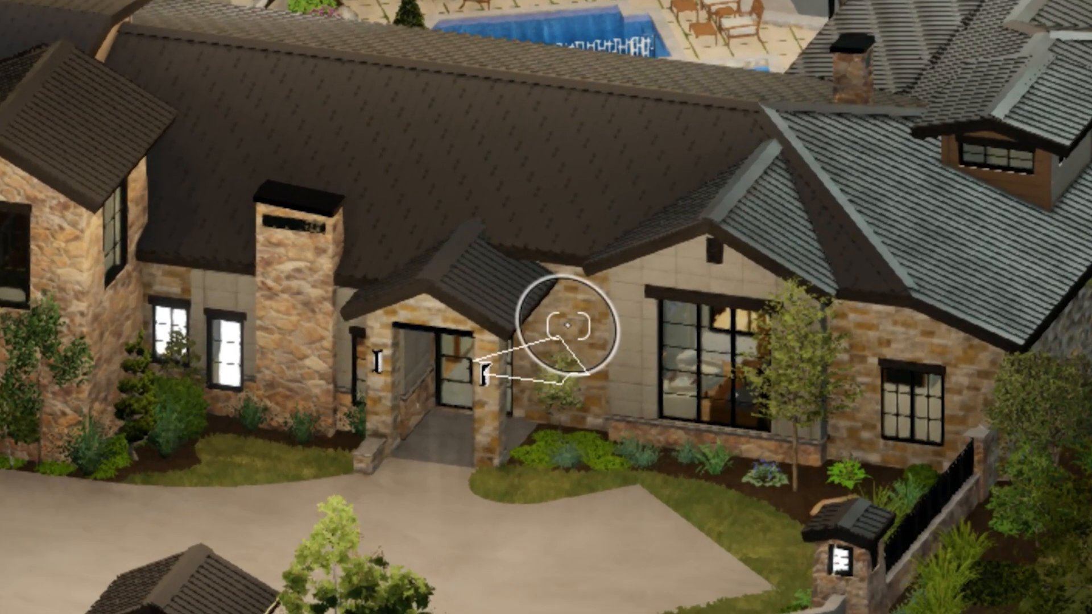
right_drag(567, 326, 426, 330)
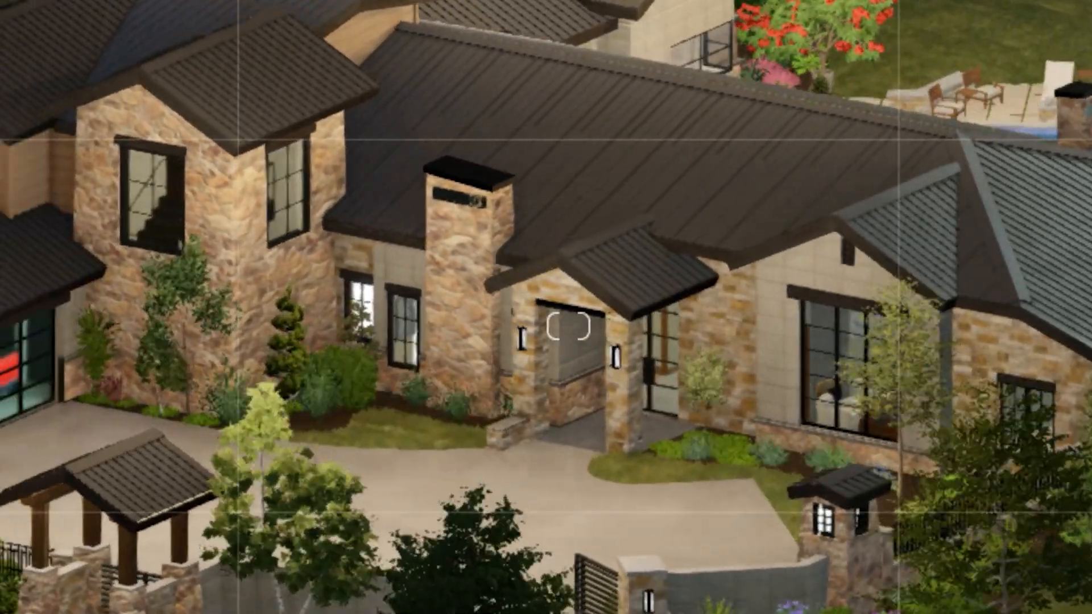
key(a)
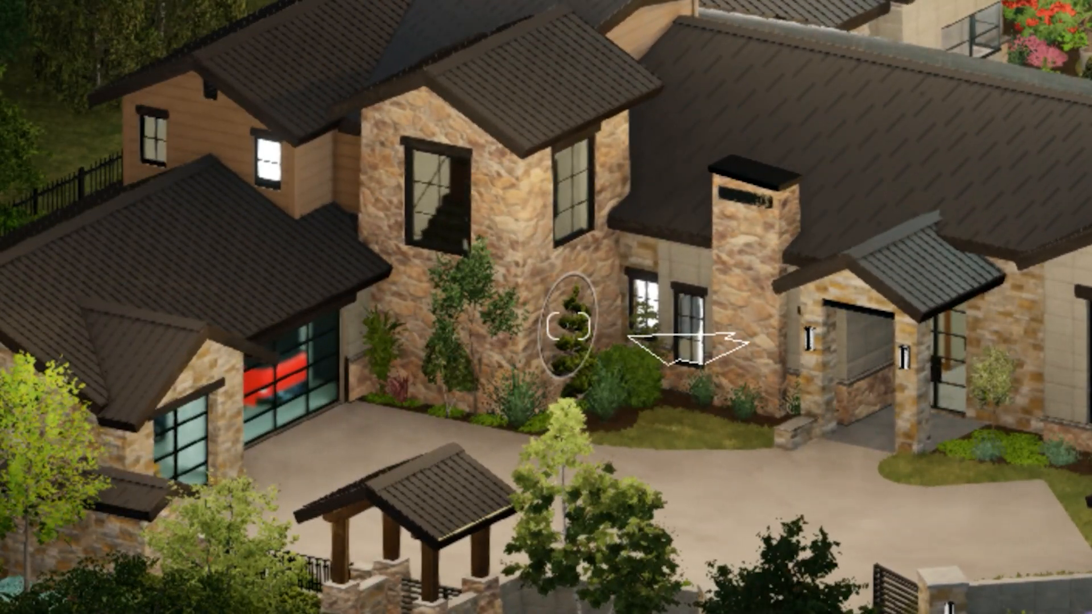
key(a)
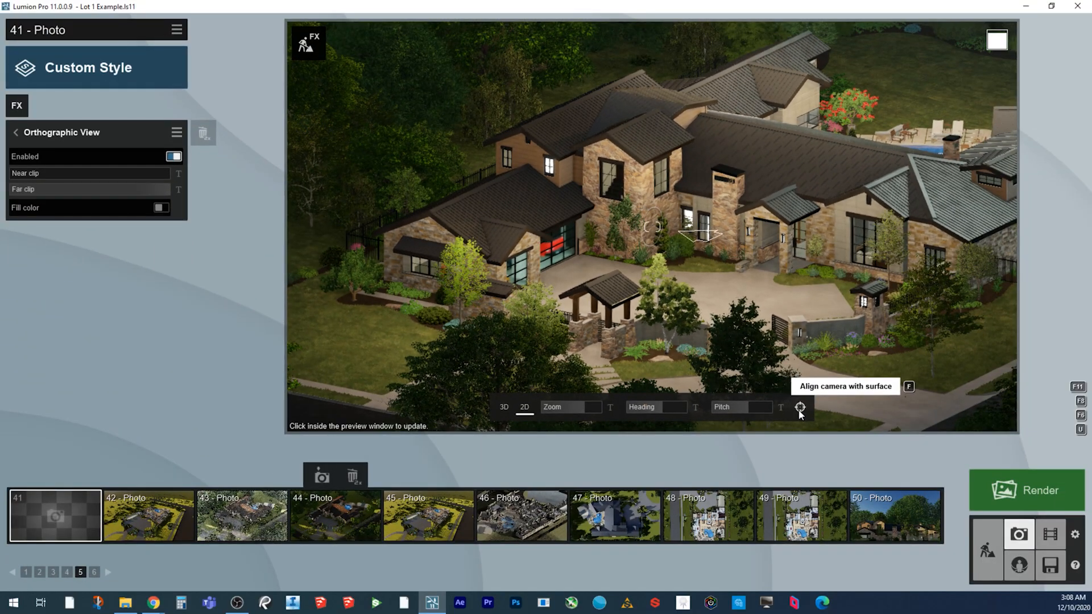
key(w)
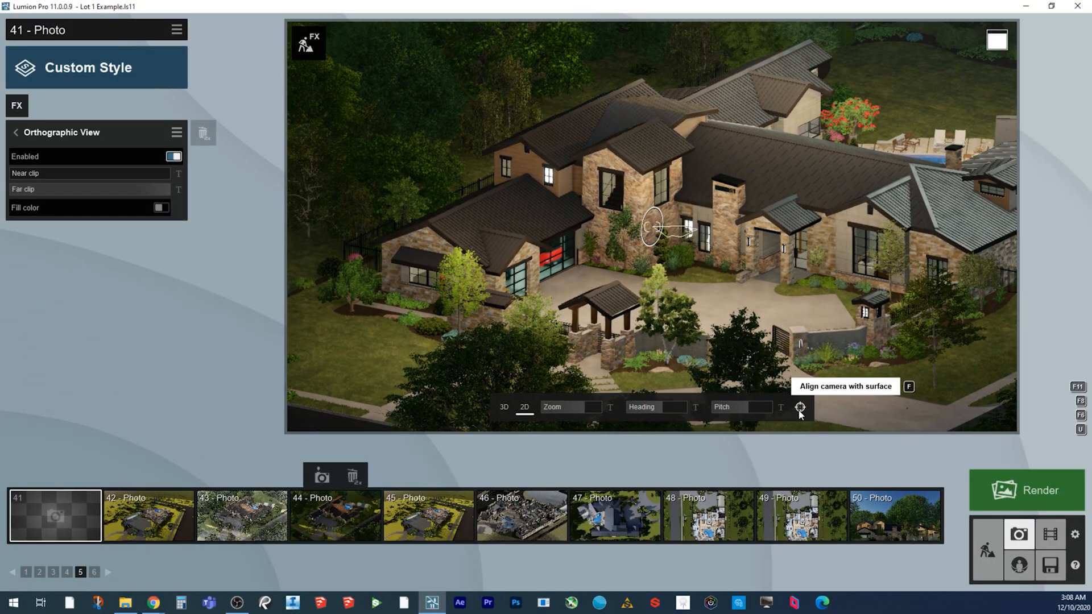
click(799, 407)
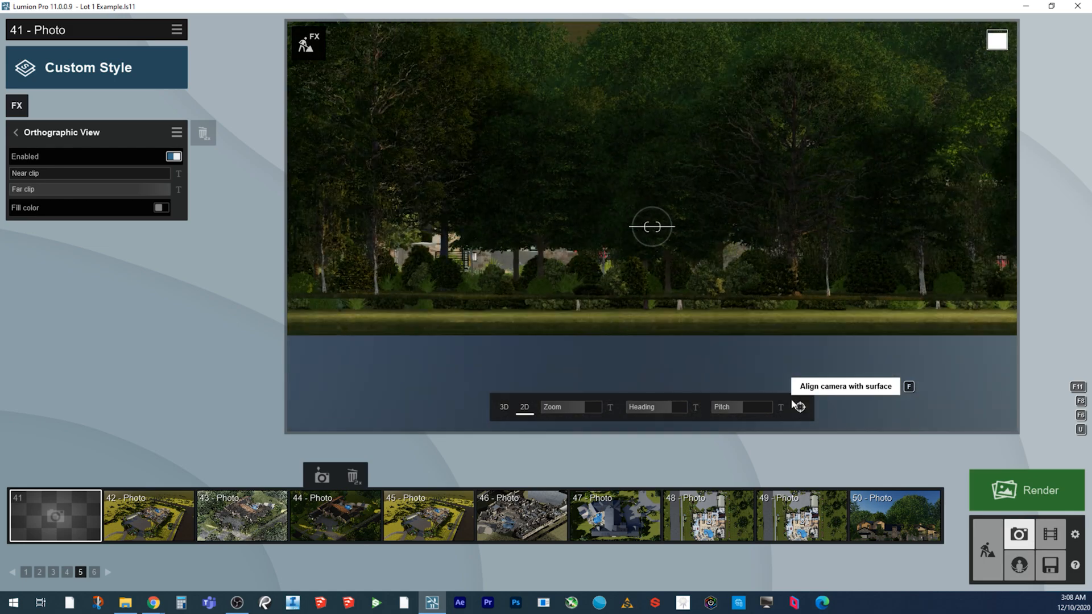
Orbit back to the house front, align the camera with a surface again, and reframe the elevation behind the foreground trees
click(622, 255)
right_drag(622, 255, 808, 333)
middle_drag(740, 383, 762, 371)
click(800, 408)
middle_drag(535, 254, 580, 319)
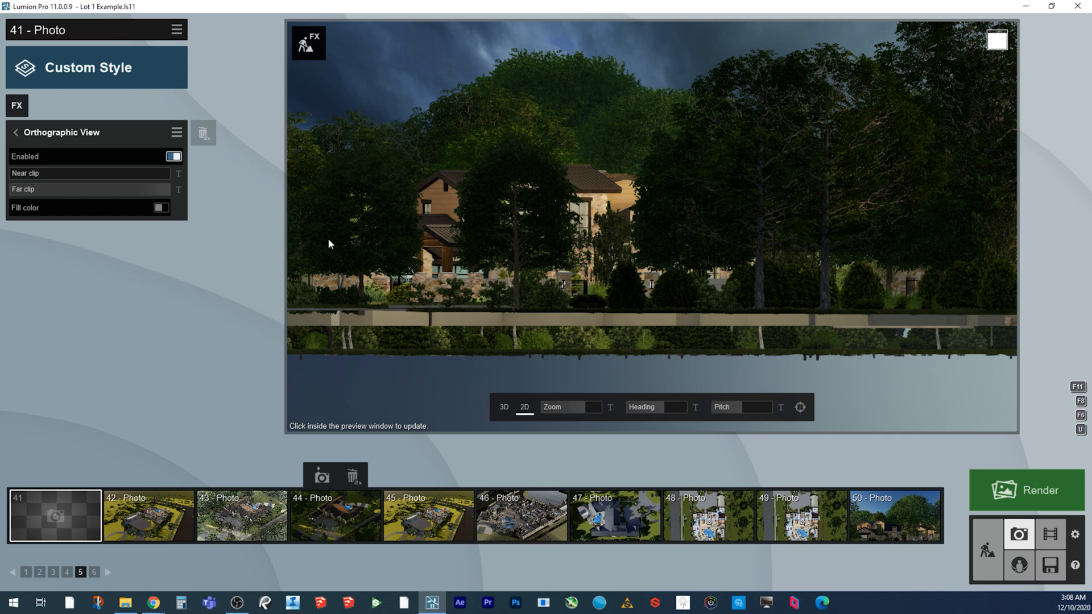
Increase the near clip to 33.5 m to cut away the foreground trees hiding the house
mouse_move(27, 172)
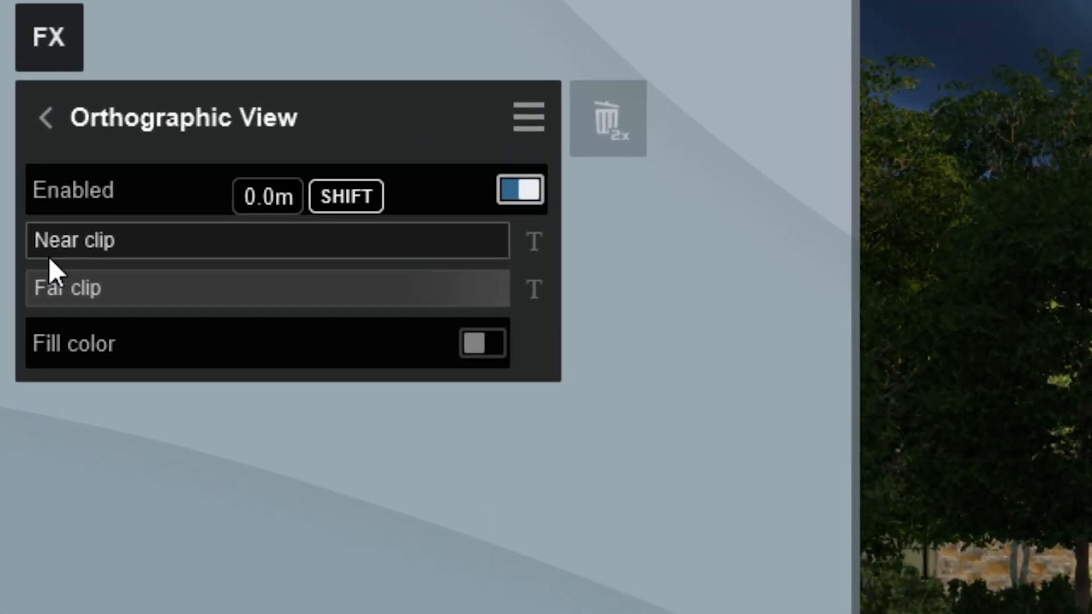
drag(59, 259, 227, 236)
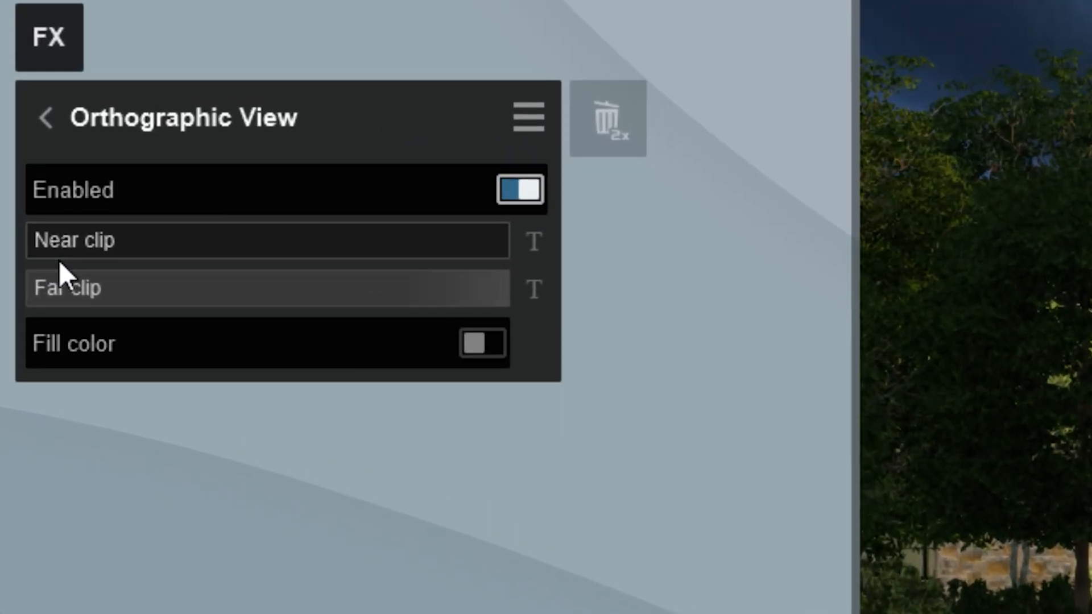
mouse_move(76, 172)
mouse_down()
mouse_move(33, 178)
mouse_move(88, 171)
mouse_move(45, 172)
mouse_move(97, 185)
mouse_move(79, 192)
mouse_up()
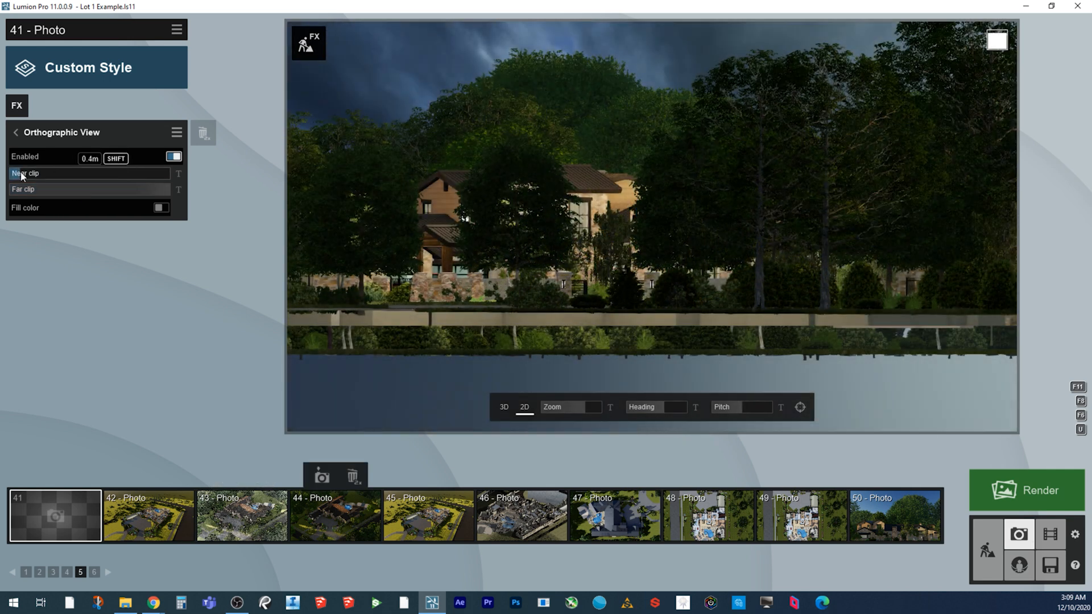
drag(21, 175, 57, 177)
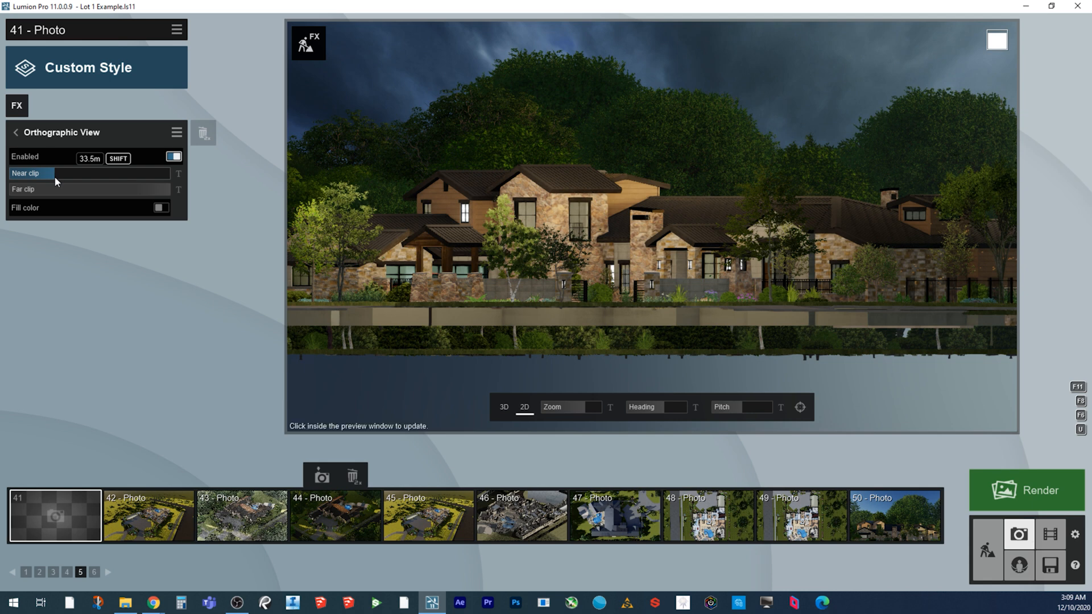
Reduce the far clip to remove the trees behind the house, and zoom out to fit the elevation
drag(138, 186, 70, 195)
drag(72, 197, 72, 195)
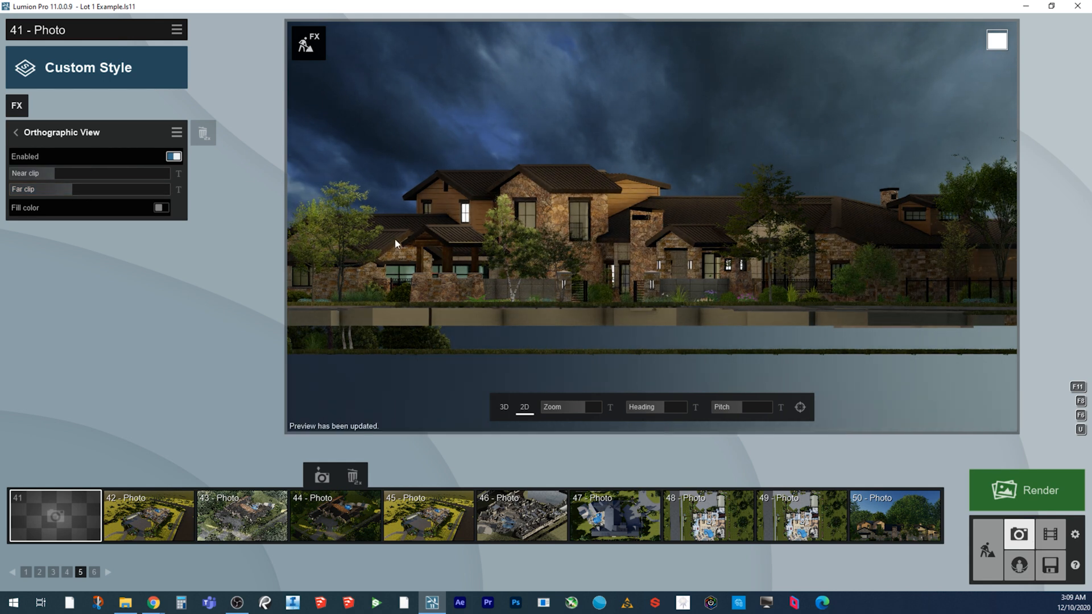
scroll(473, 233, down, 2)
key(q)
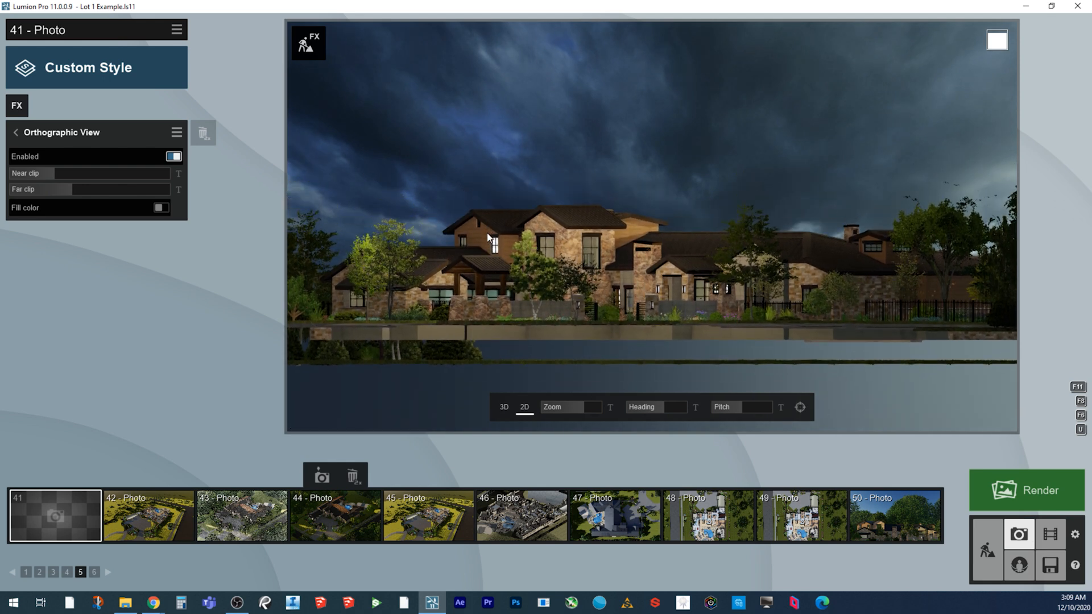
Fine-tune the near clip to trim the remaining trees in front of the house
click(60, 175)
drag(59, 175, 57, 175)
shift+drag(398, 214, 674, 254)
shift+drag(61, 176, 398, 215)
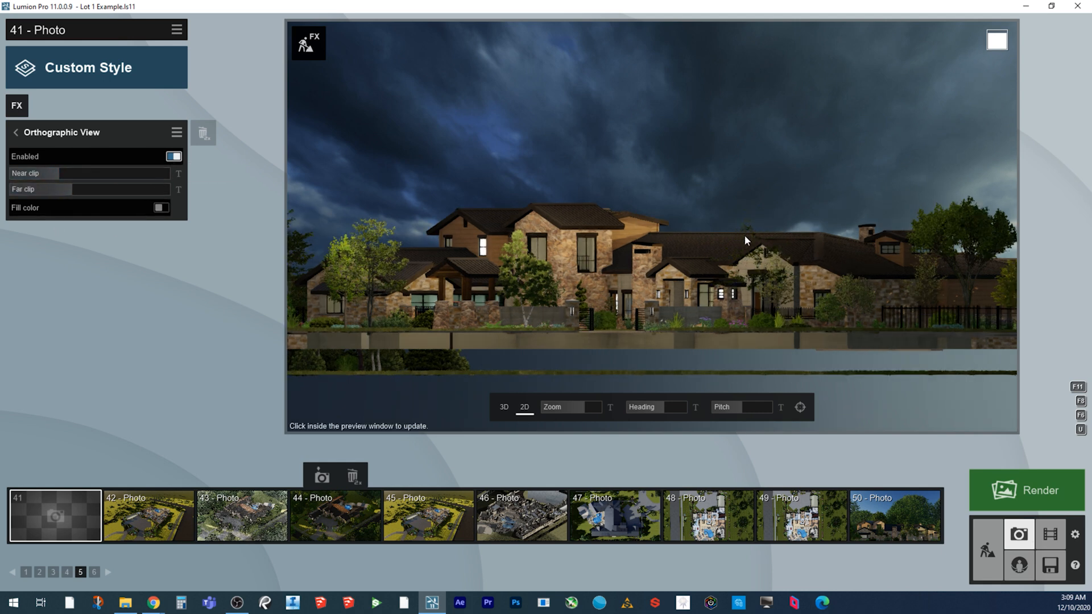
shift+drag(53, 172, 188, 188)
shift+drag(52, 173, 330, 257)
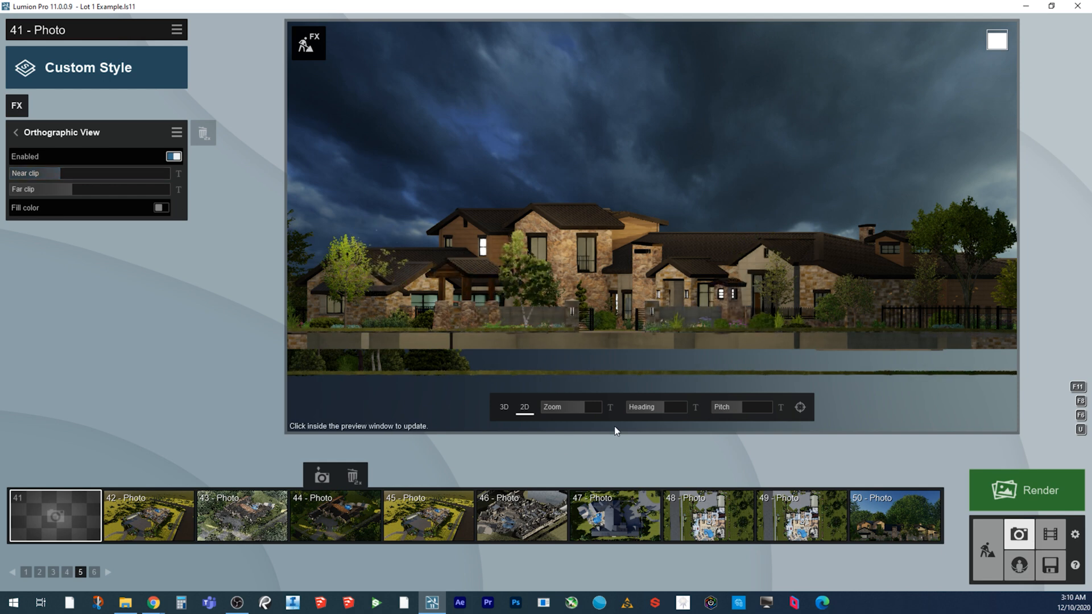
Change the heading to face the front facade squarely, recentre the house, and increase the far clip to restore the background trees
click(657, 407)
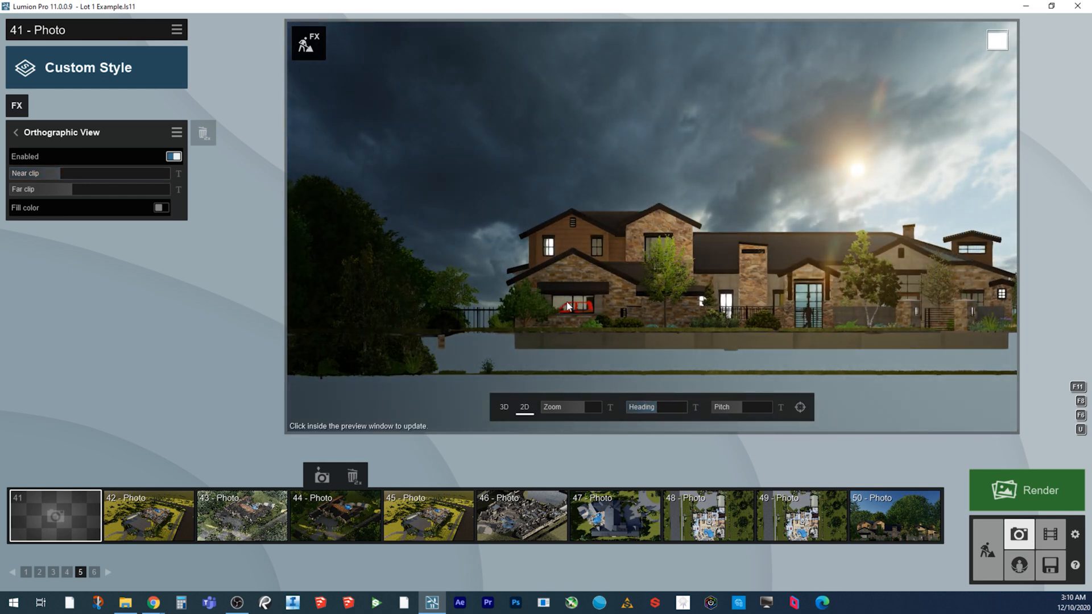
click(530, 331)
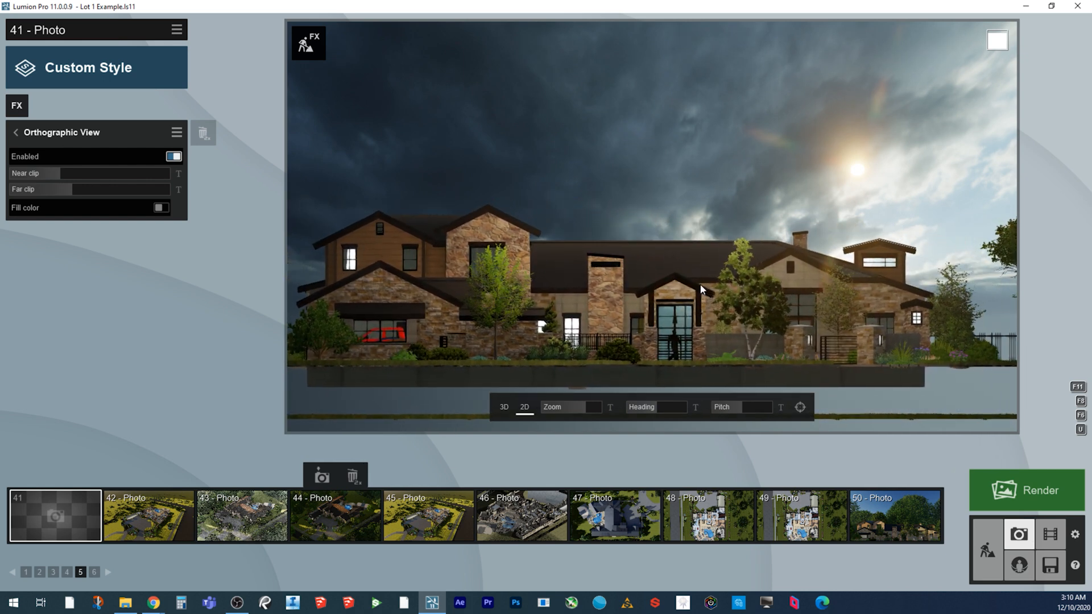
middle_drag(700, 290, 626, 307)
scroll(574, 284, down, 2)
scroll(607, 280, down, 1)
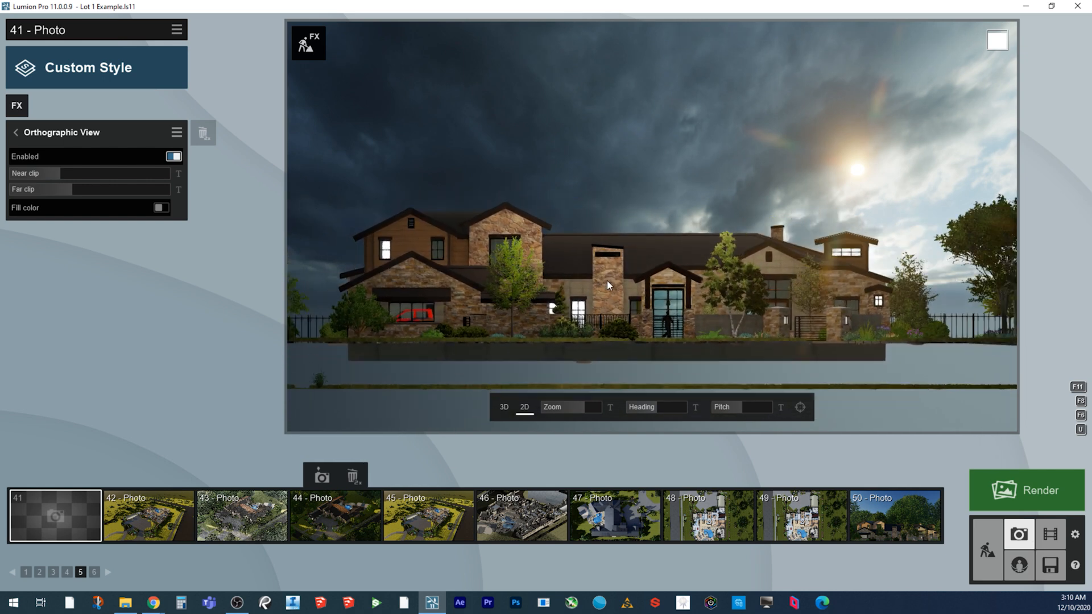
drag(104, 177, 135, 191)
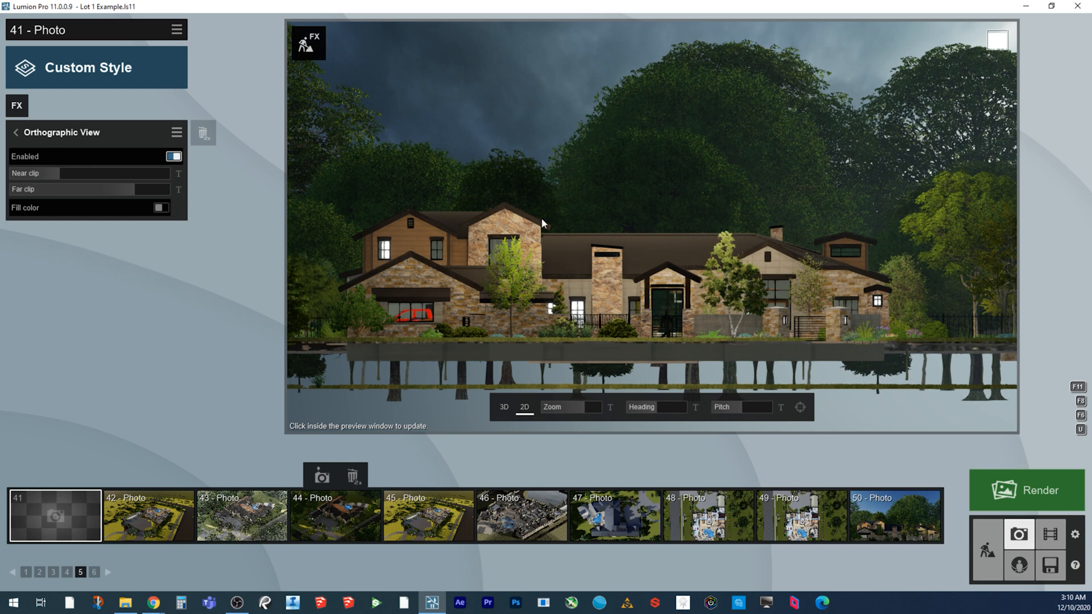
Switch the photo to the 3D perspective view and reposition the camera above the trees overlooking the house
click(503, 407)
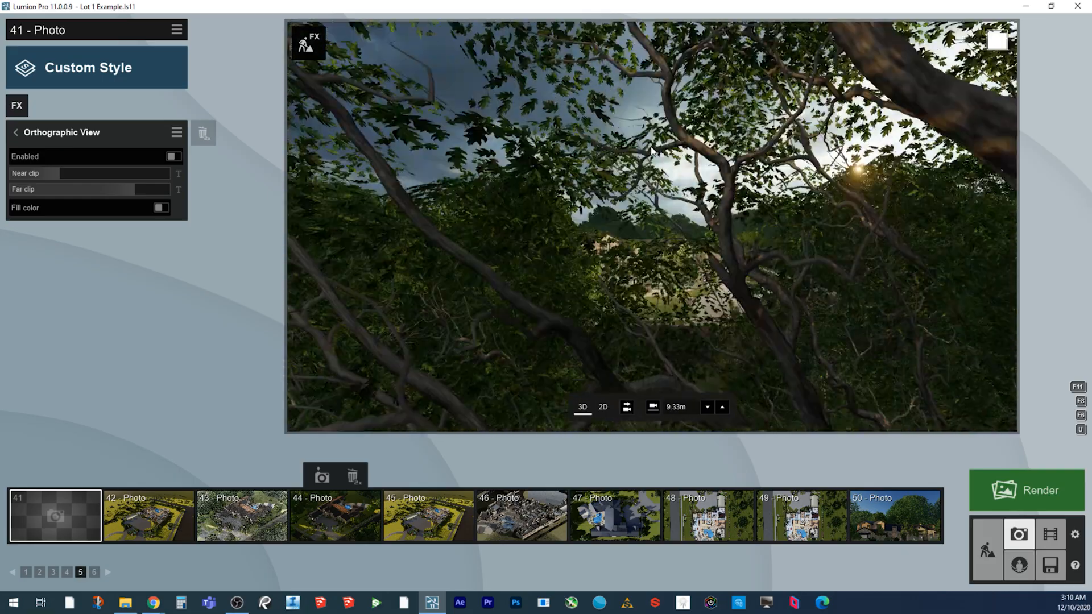
key(q)
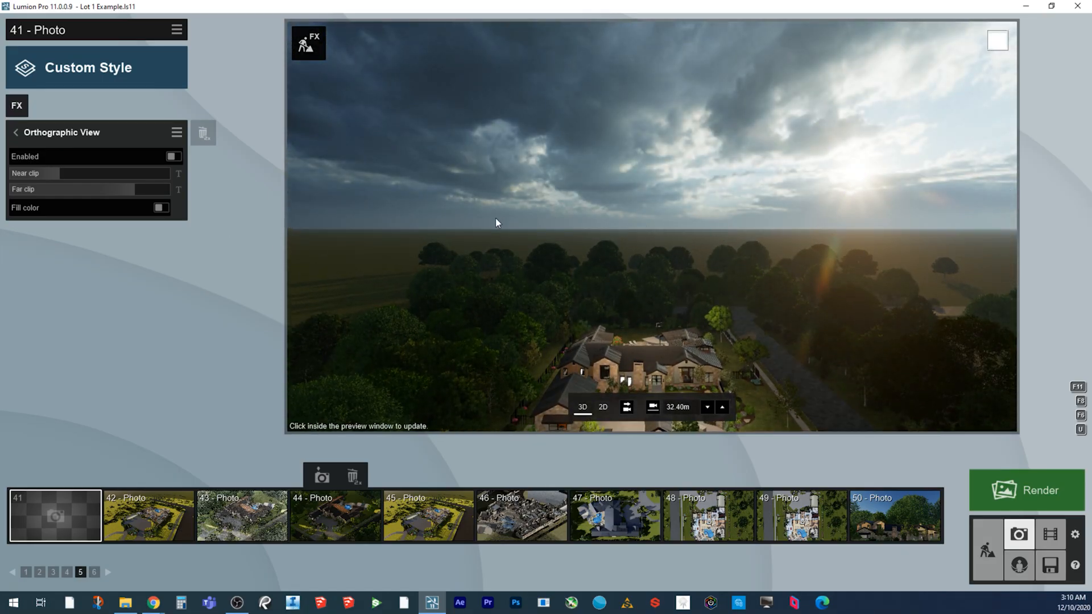
key(e)
key(e)
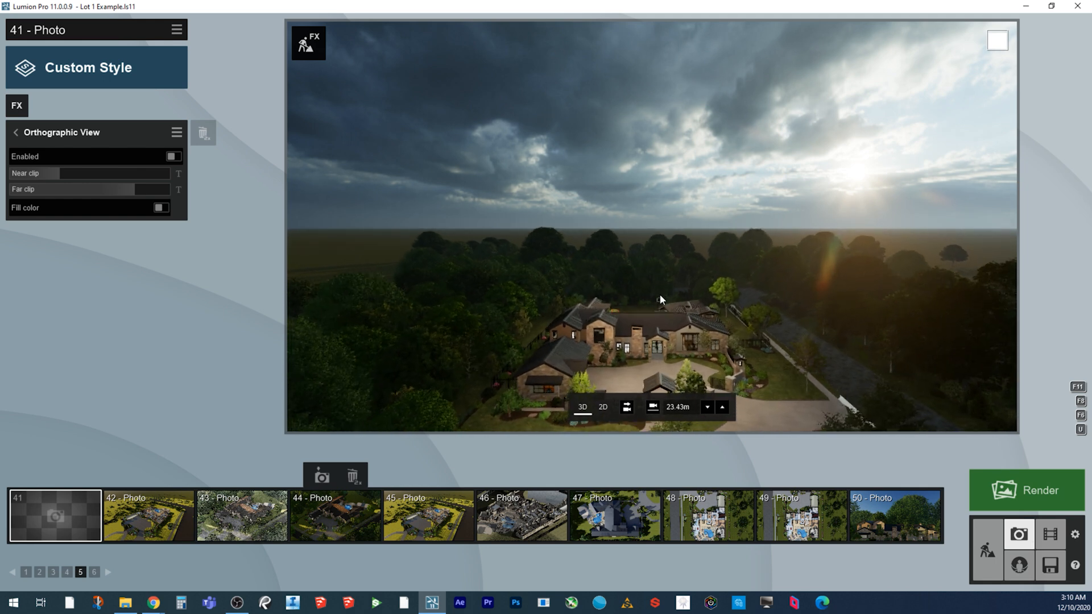
Move the camera closer to the house, re-enable the Orthographic View effect, and bring the front elevation into frame
key(e)
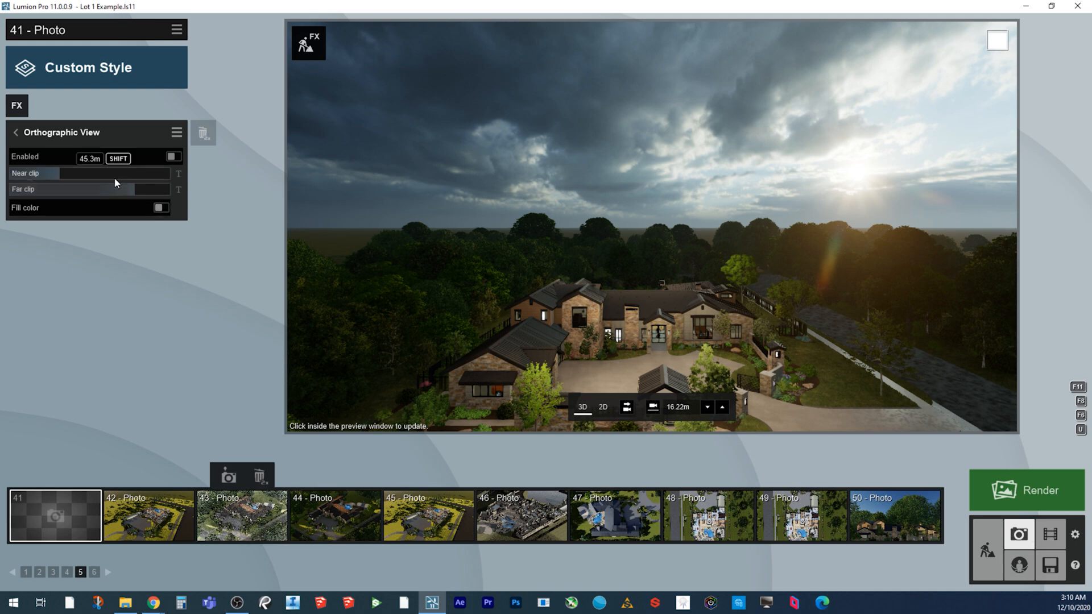
click(173, 156)
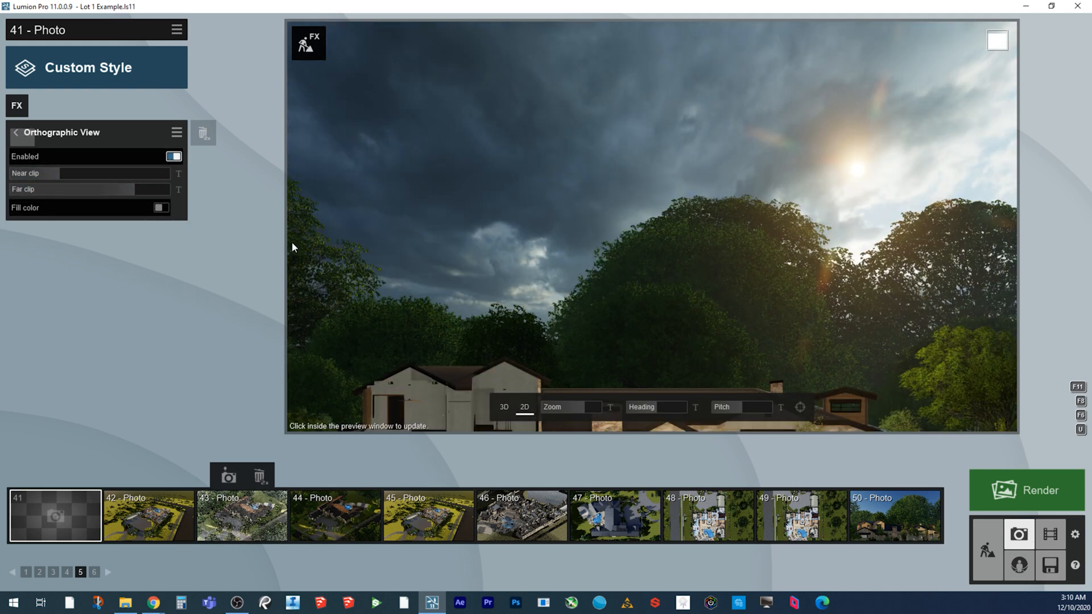
key(e)
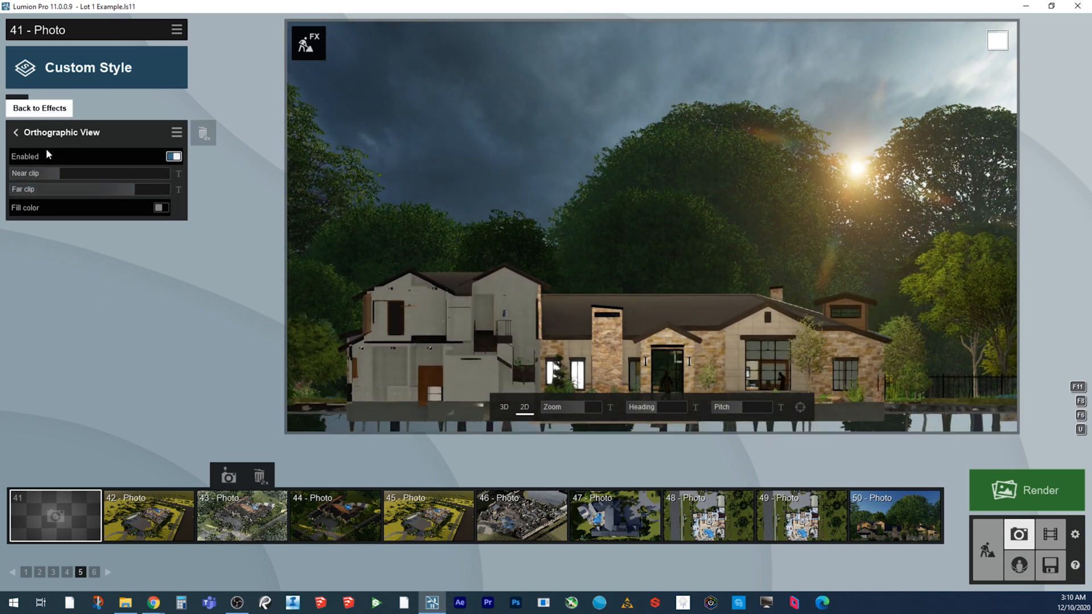
Reduce the near clip to 0.0 m and raise the far clip to its maximum for the aerial orthographic view
click(78, 188)
drag(49, 174, 70, 187)
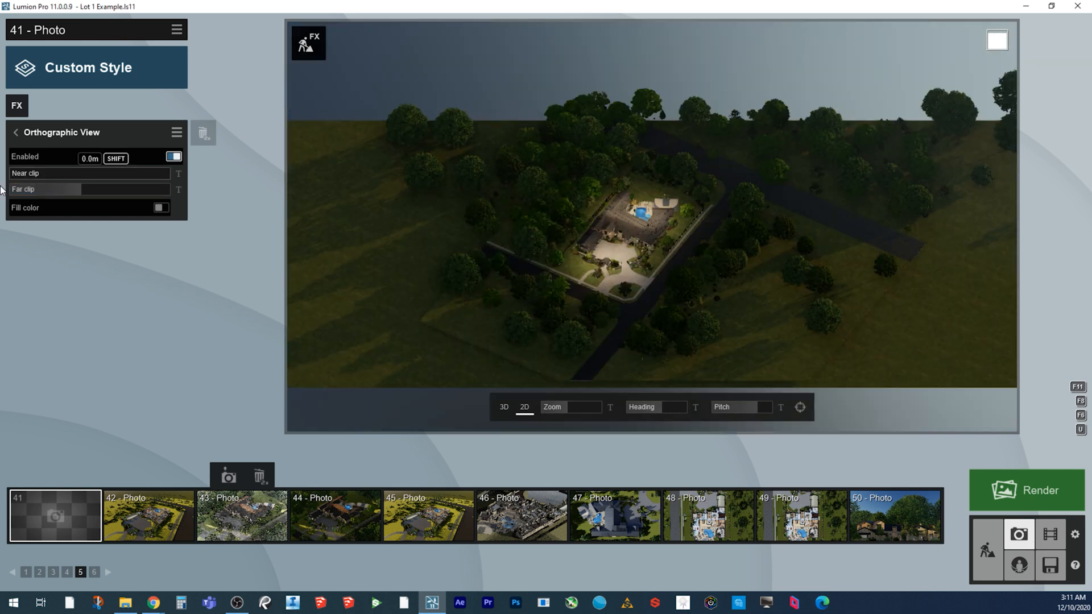
mouse_move(4, 186)
mouse_down()
mouse_move(35, 184)
mouse_move(1, 170)
mouse_up()
scroll(626, 310, down, 2)
scroll(625, 310, down, 4)
drag(82, 190, 342, 209)
Examine the roof and driveway in the aerial orthographic view at close range, then the whole lot with its surrounding trees and roads
scroll(656, 303, down, 3)
mouse_move(655, 303)
right_down()
mouse_move(653, 270)
mouse_move(662, 307)
mouse_move(666, 266)
mouse_move(664, 302)
right_up()
scroll(654, 270, up, 3)
scroll(658, 267, up, 4)
key(w)
scroll(652, 226, up, 3)
scroll(651, 226, down, 5)
scroll(651, 226, down, 3)
drag(565, 406, 583, 400)
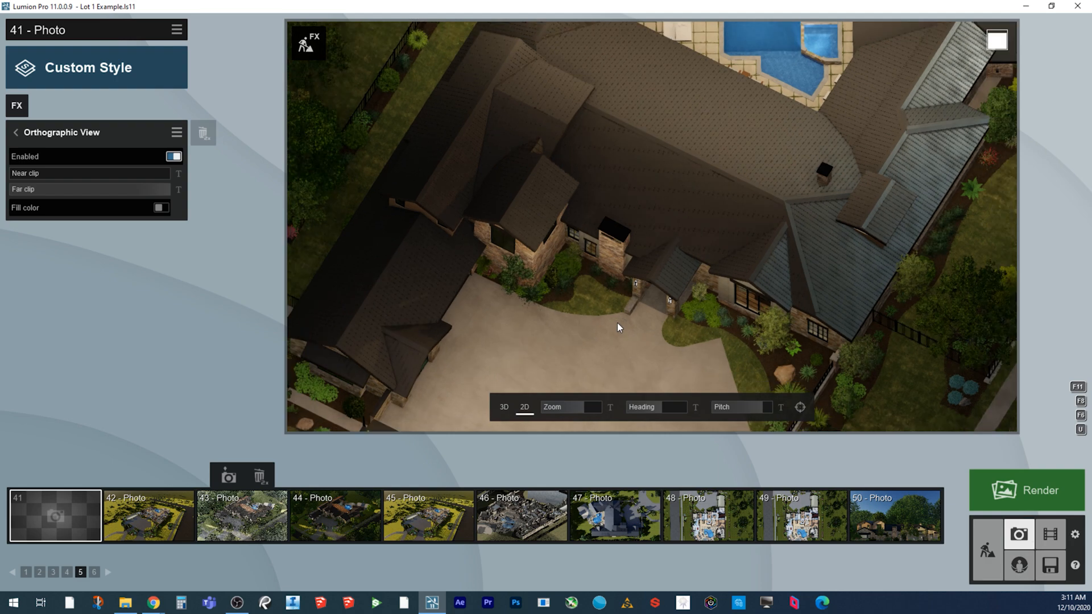
scroll(618, 322, down, 5)
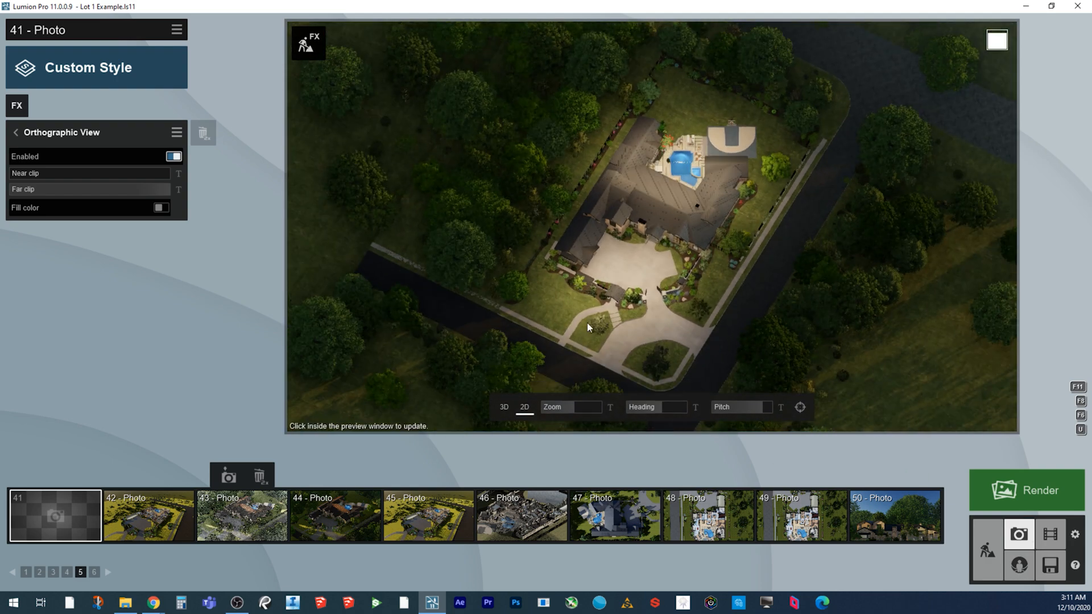
Try a fill color behind the front elevation, browse the custom and RAL color options, and turn the fill off again
click(136, 515)
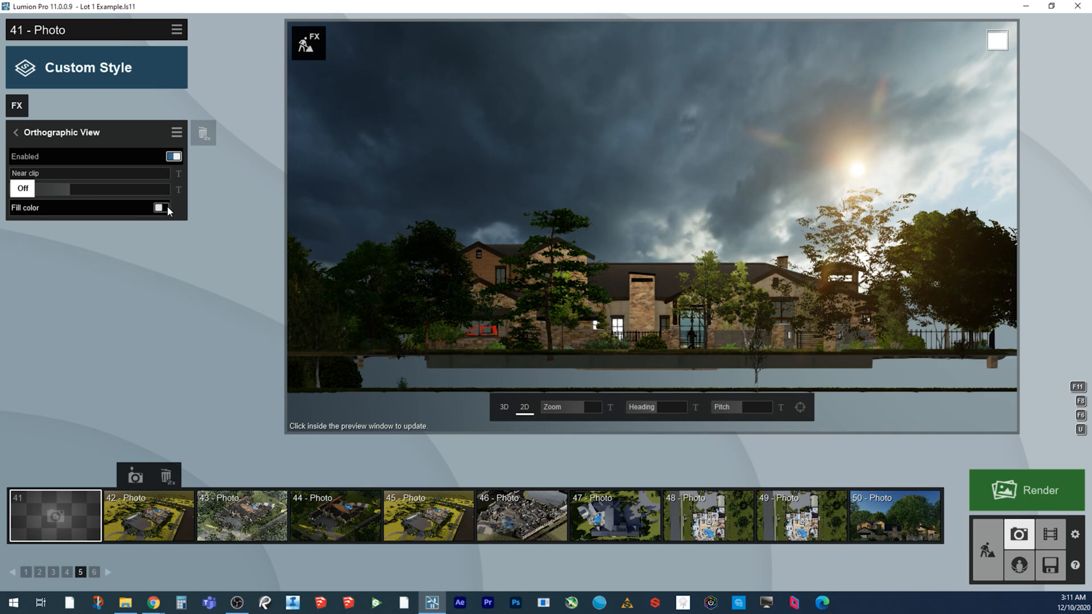
click(167, 208)
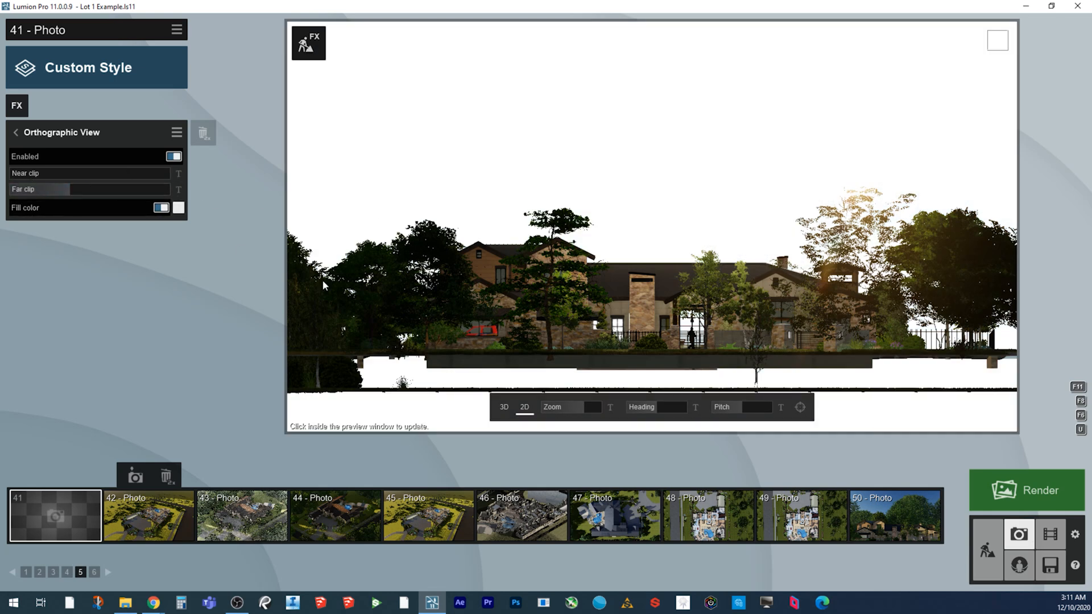
click(178, 207)
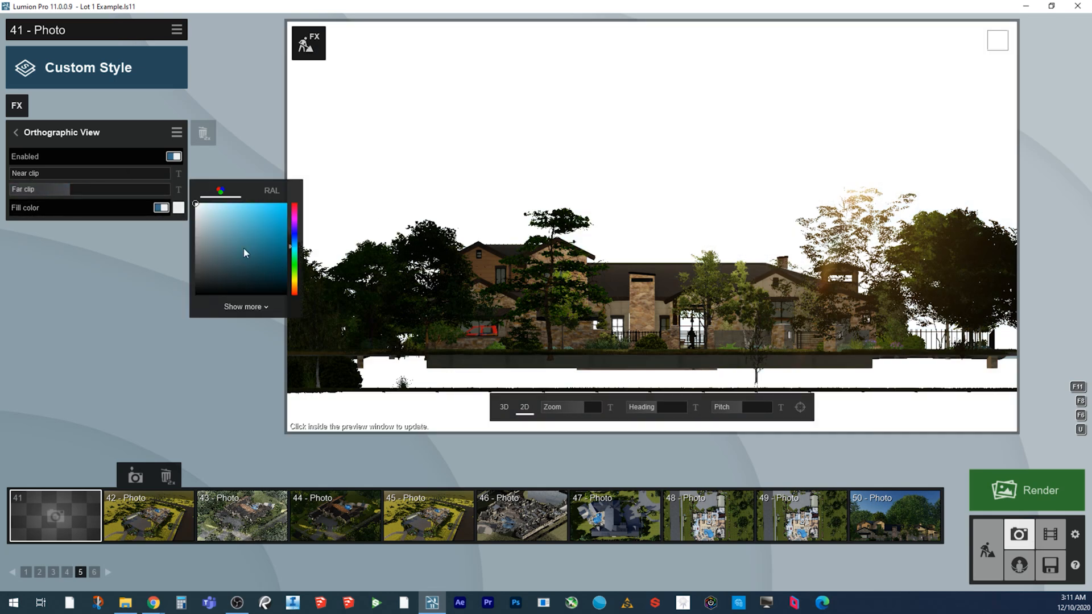
drag(234, 231, 158, 268)
click(260, 192)
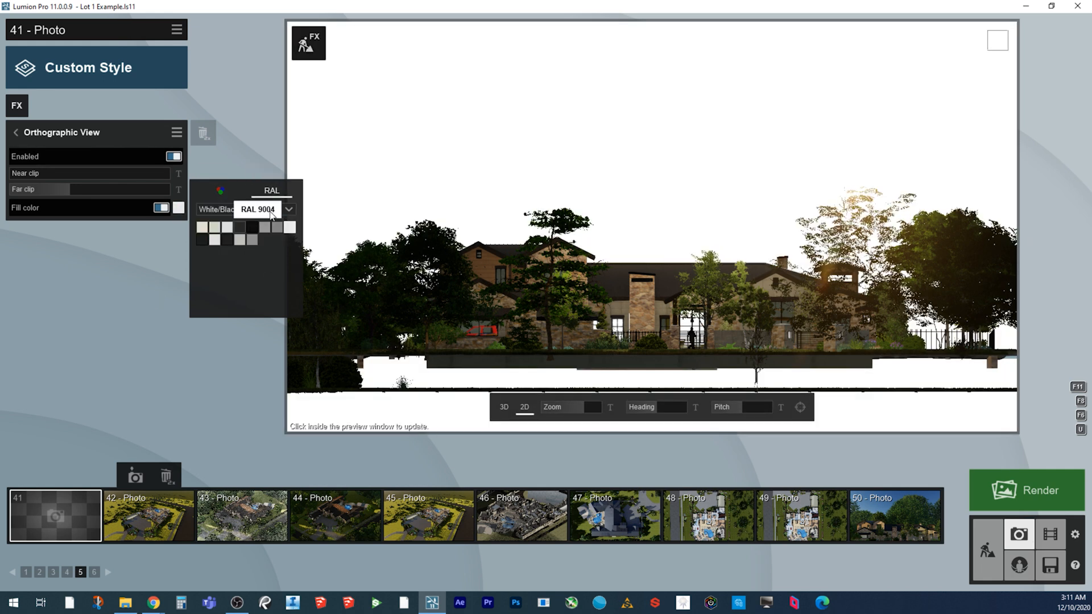
click(223, 198)
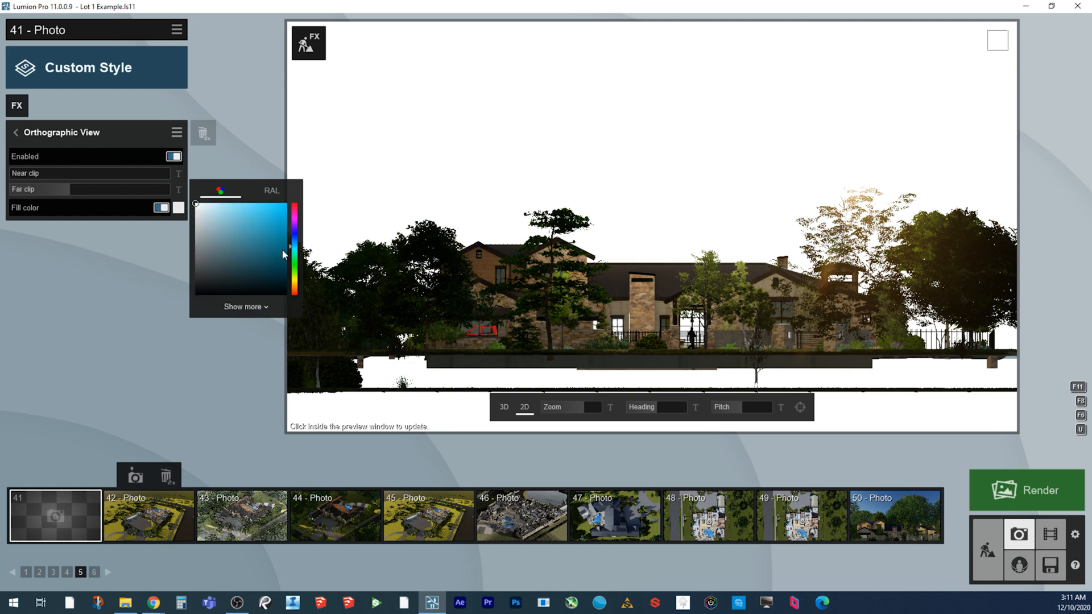
drag(263, 221, 186, 200)
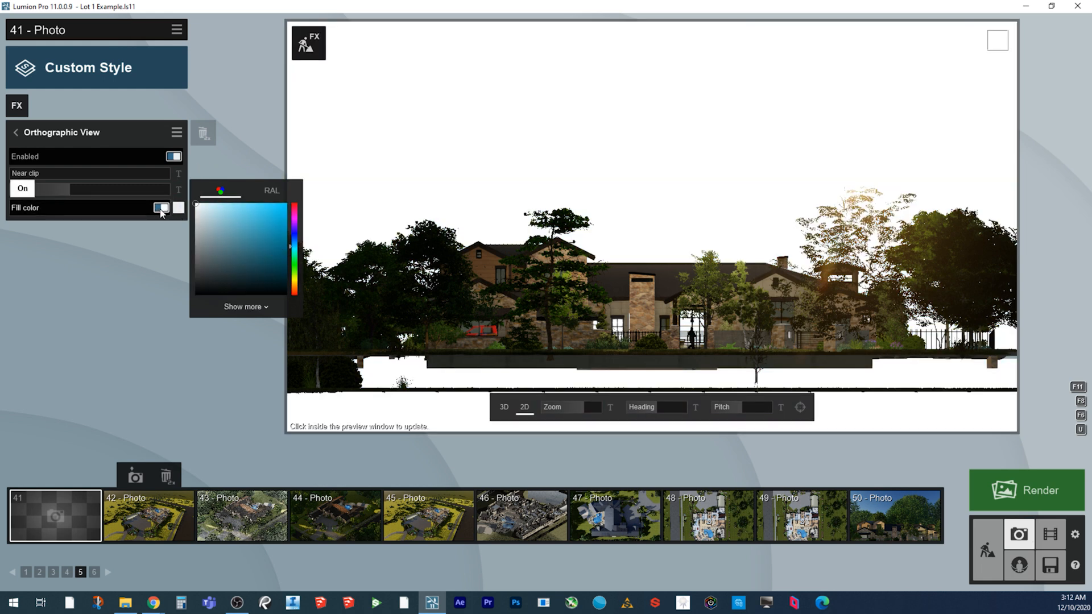
click(161, 207)
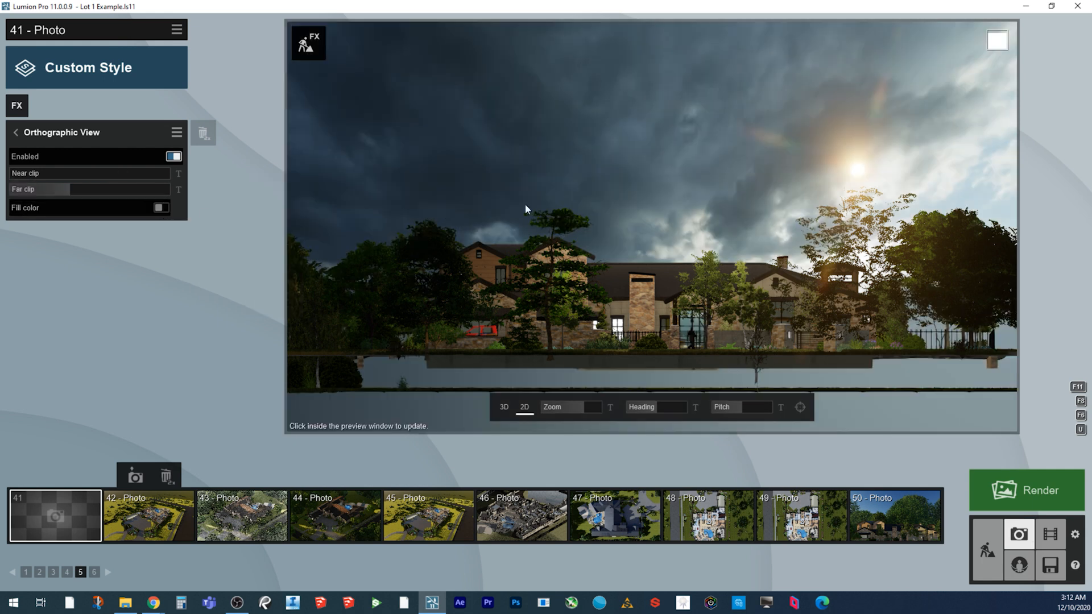
Refresh the front elevation preview, zoom in slightly, and raise and lower the camera to compare how the sky lines up behind the house
click(524, 204)
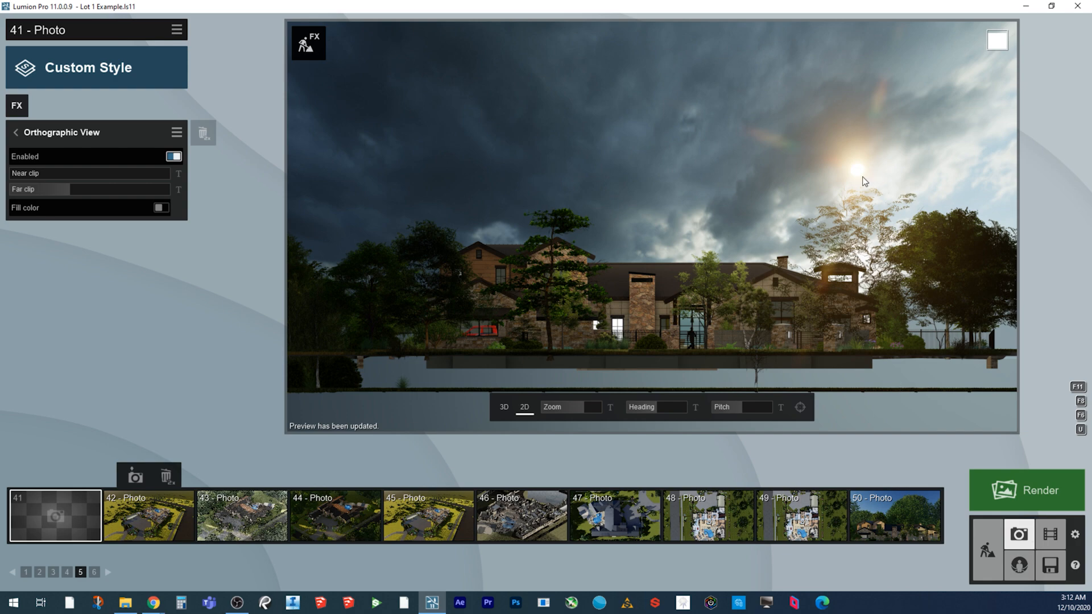
scroll(628, 292, up, 5)
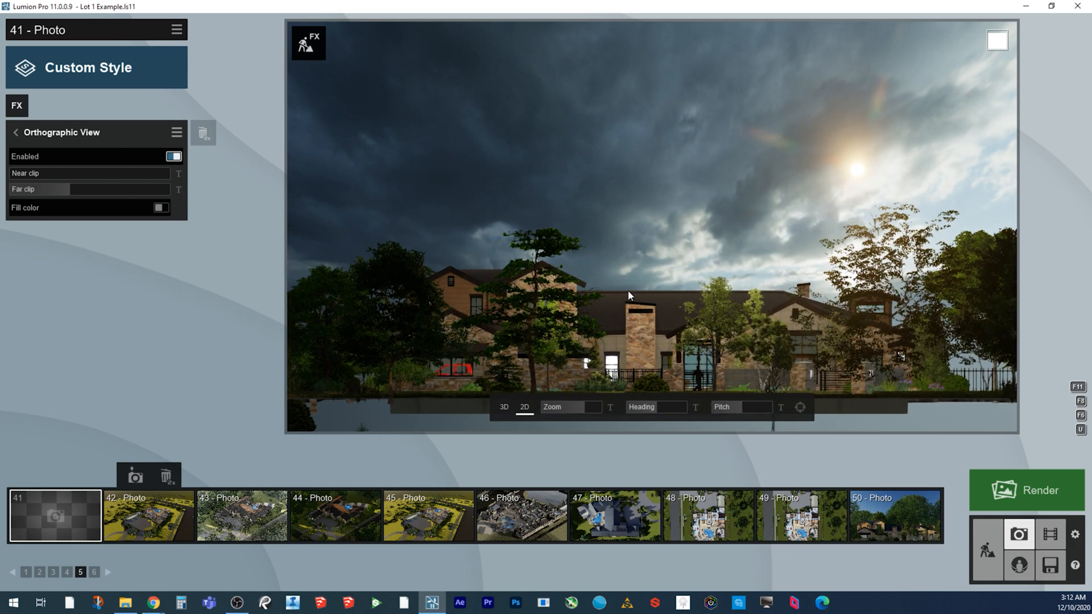
key(q)
key(q)
key(q)
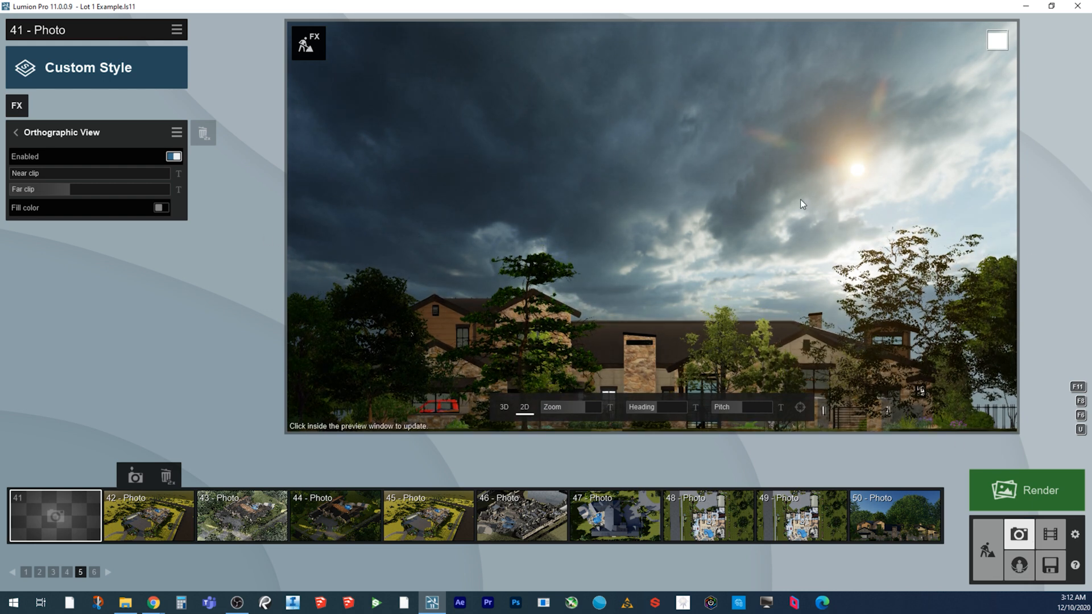
key(q)
key(q)
key(q)
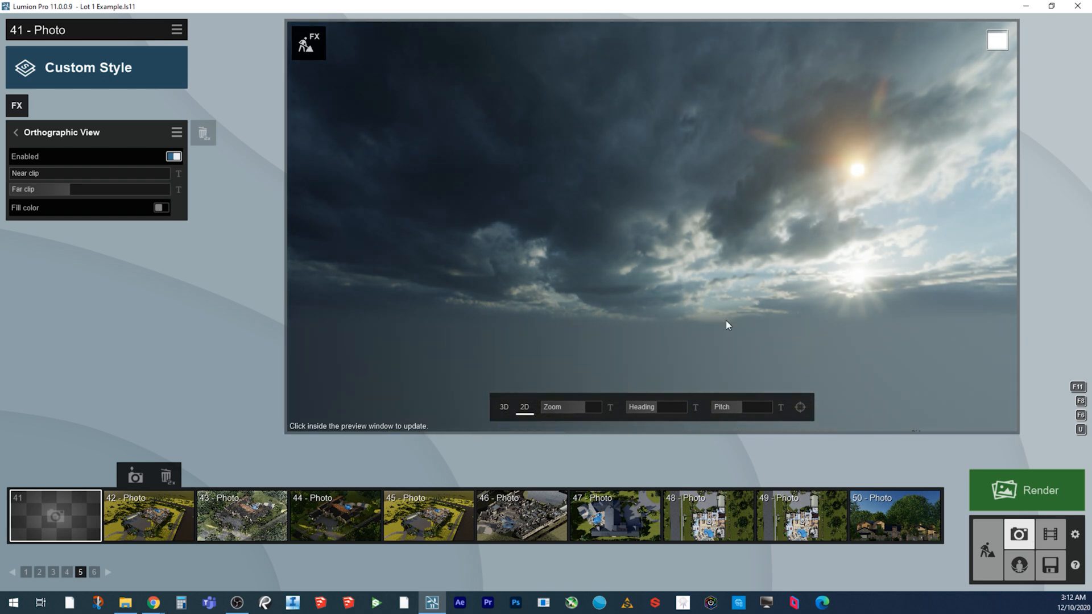
key(e)
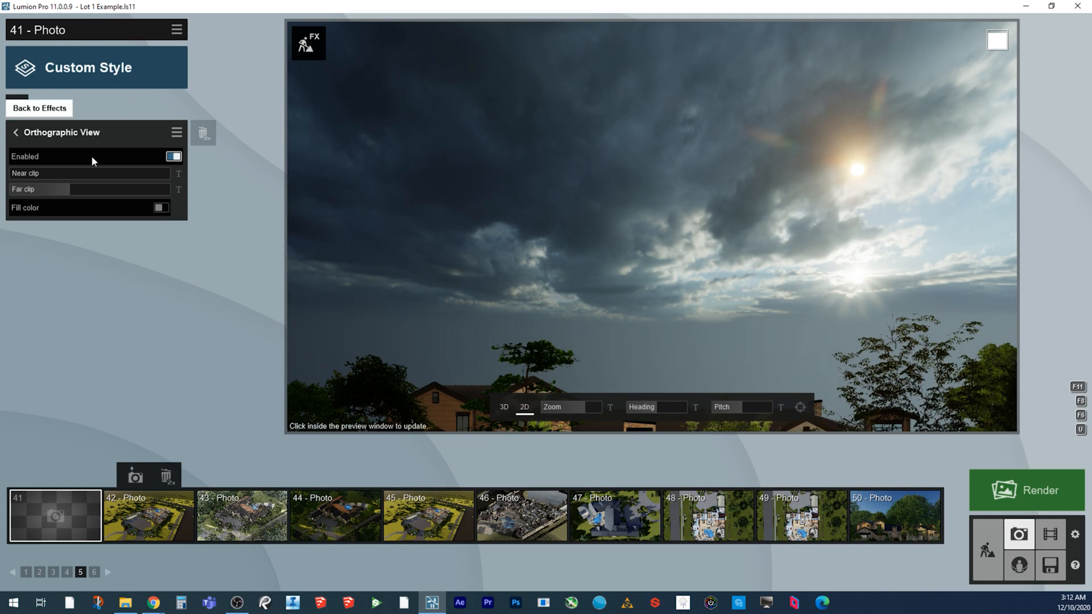
key(e)
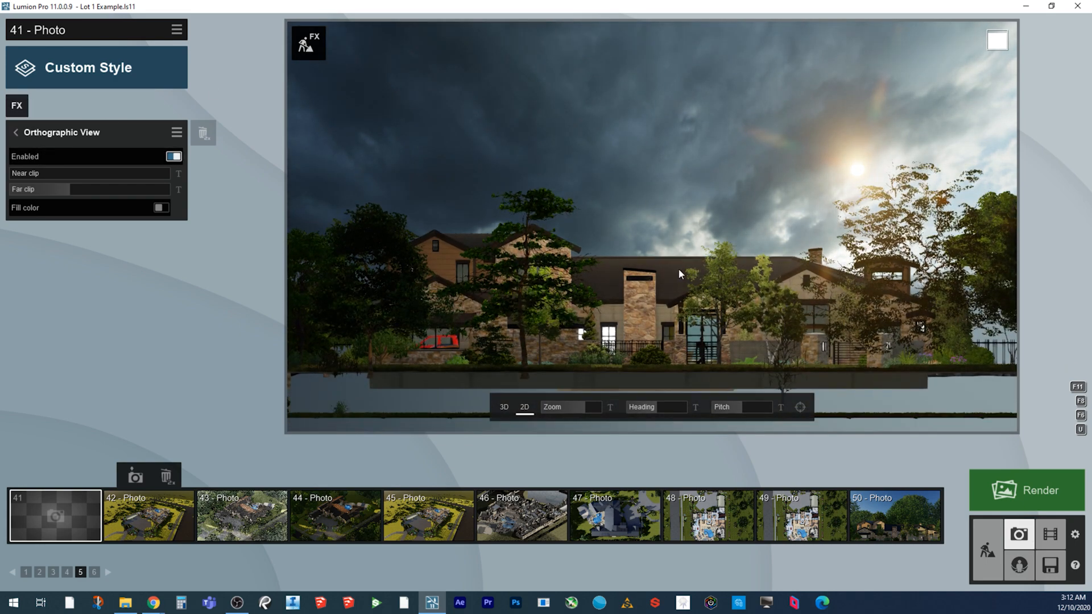
Repeat small vertical camera shifts on the front elevation to examine the sky and horizon relative to the house
key(q)
key(q)
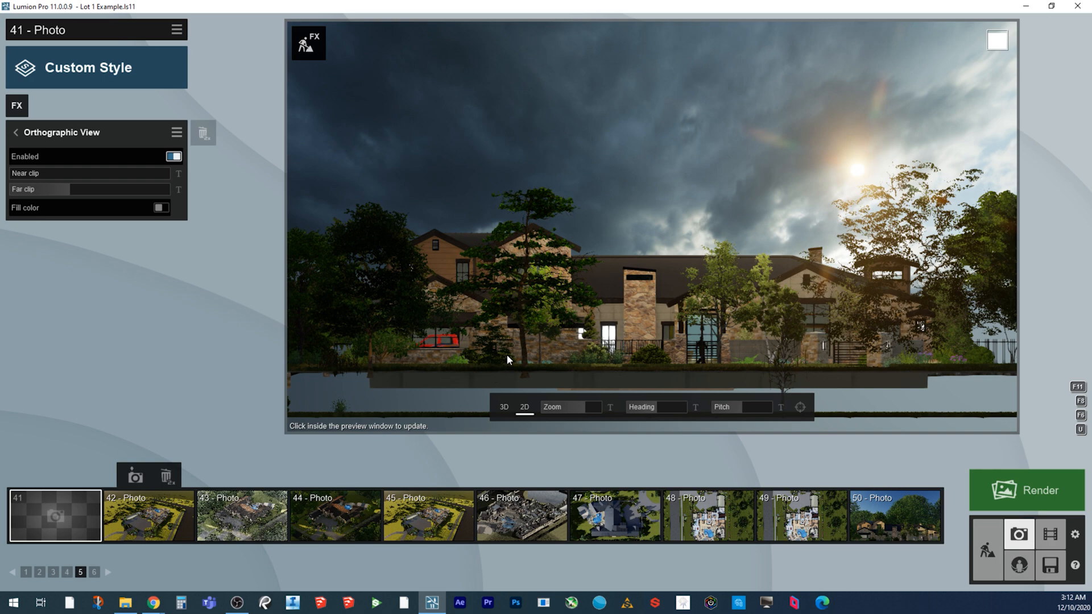
key(q)
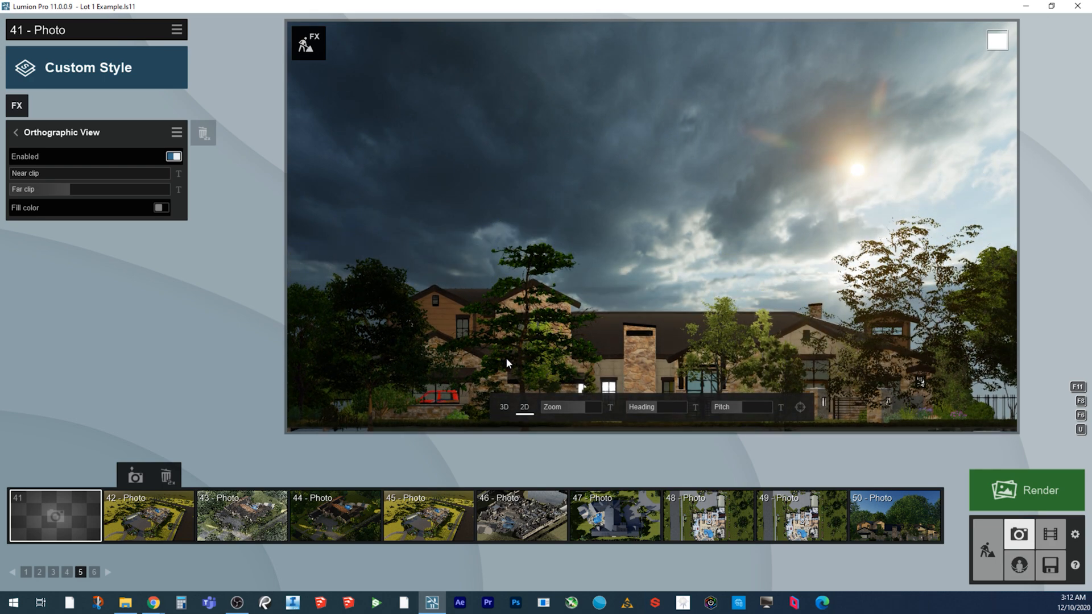
key(w)
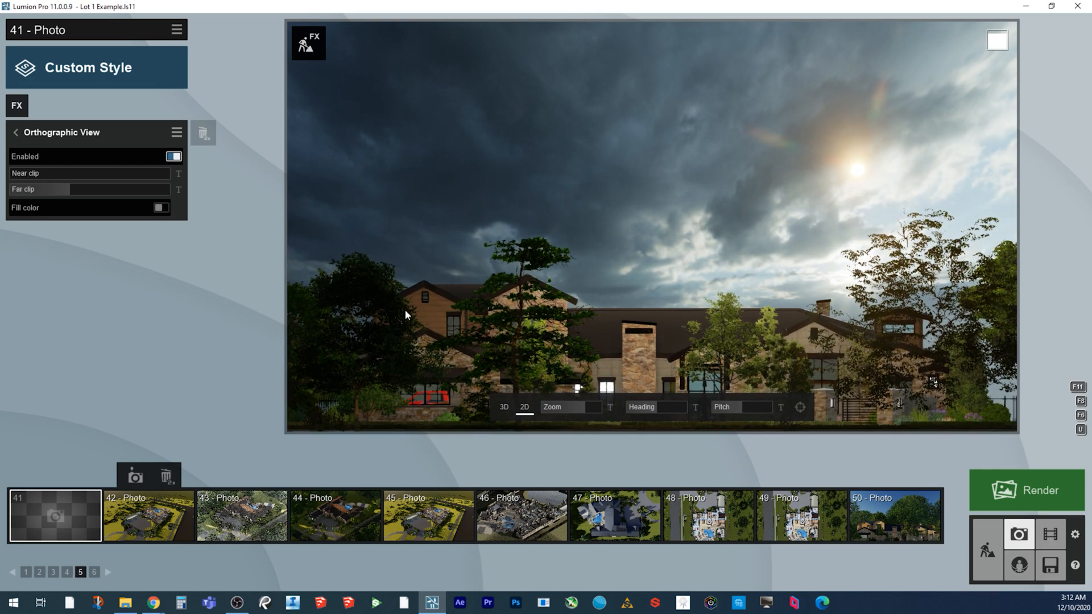
key(q)
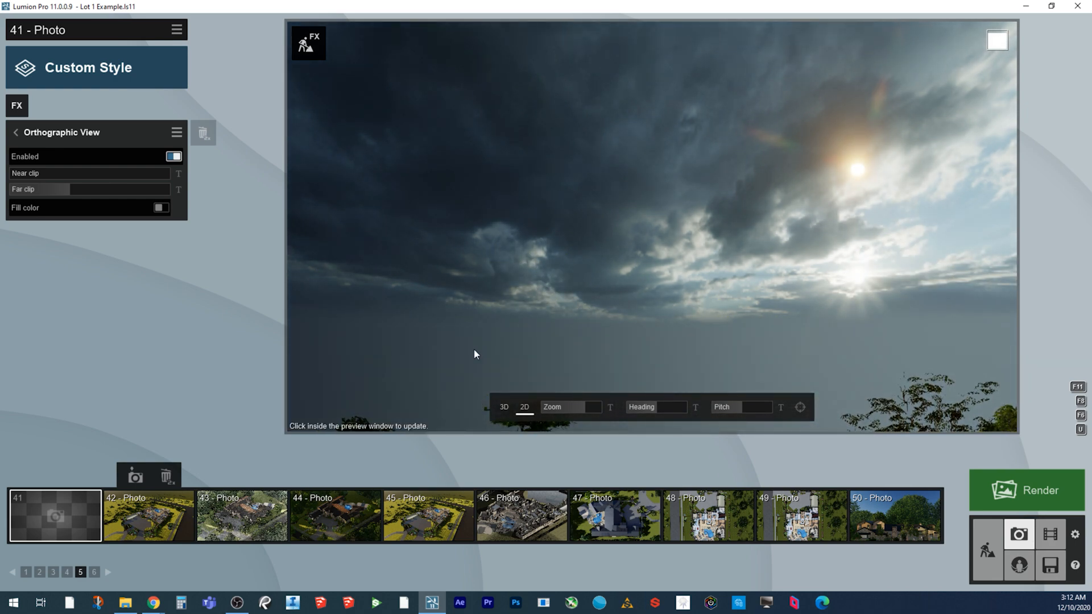
key(e)
key(e)
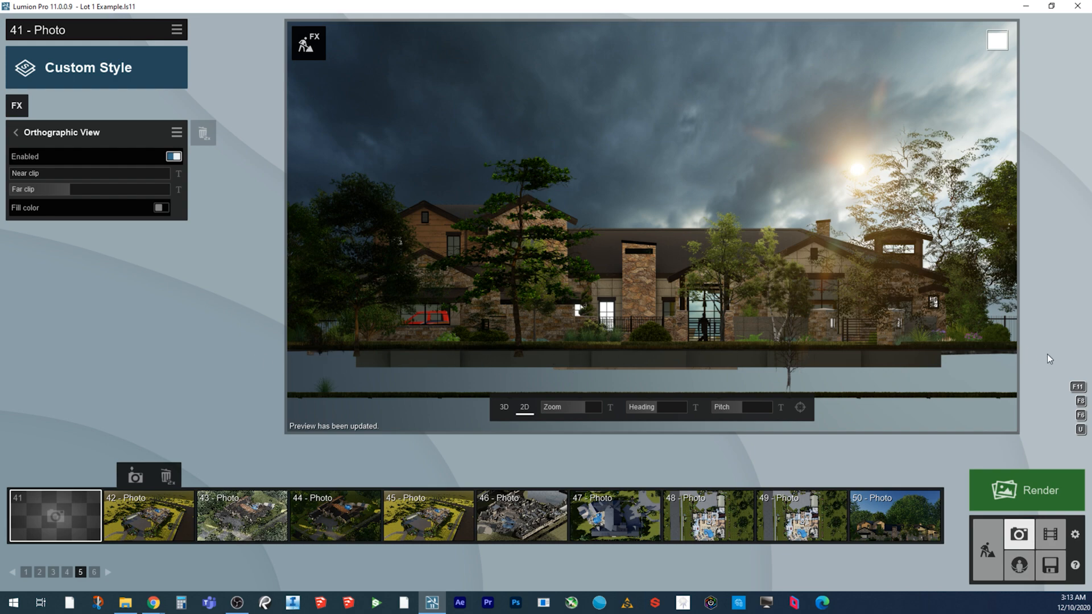
key(q)
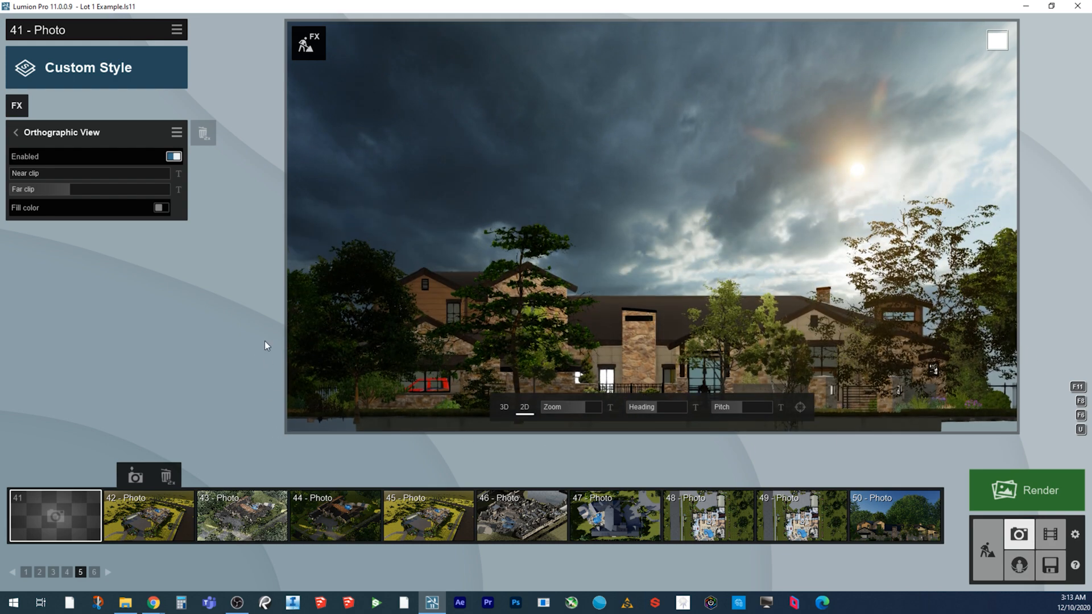
key(e)
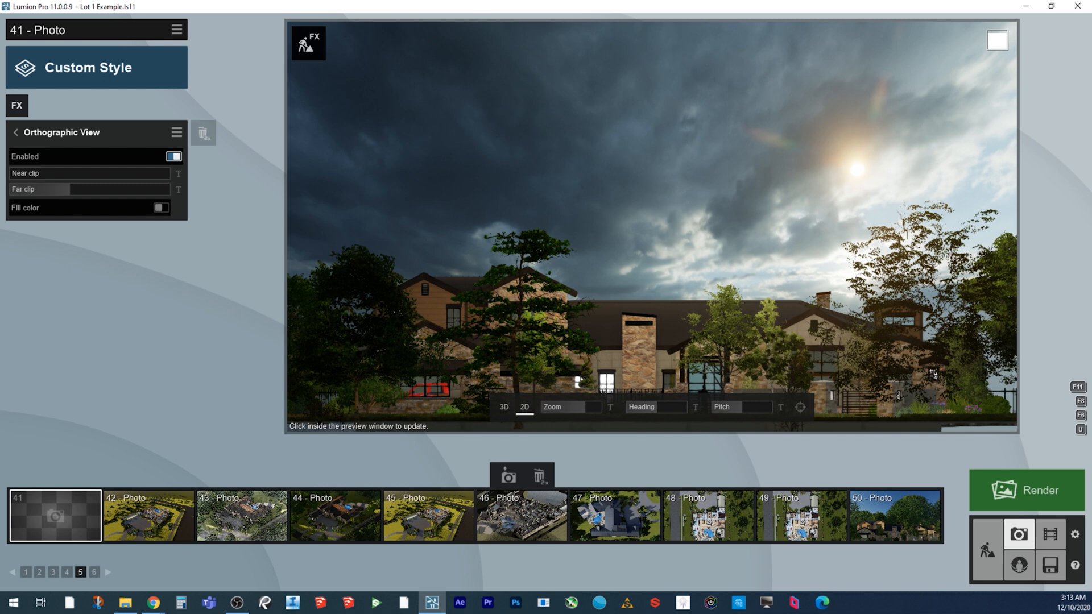
Review photo 42 with its Blueprint effect and photo 43 with its Cartoon effect, updating each isometric preview
click(149, 515)
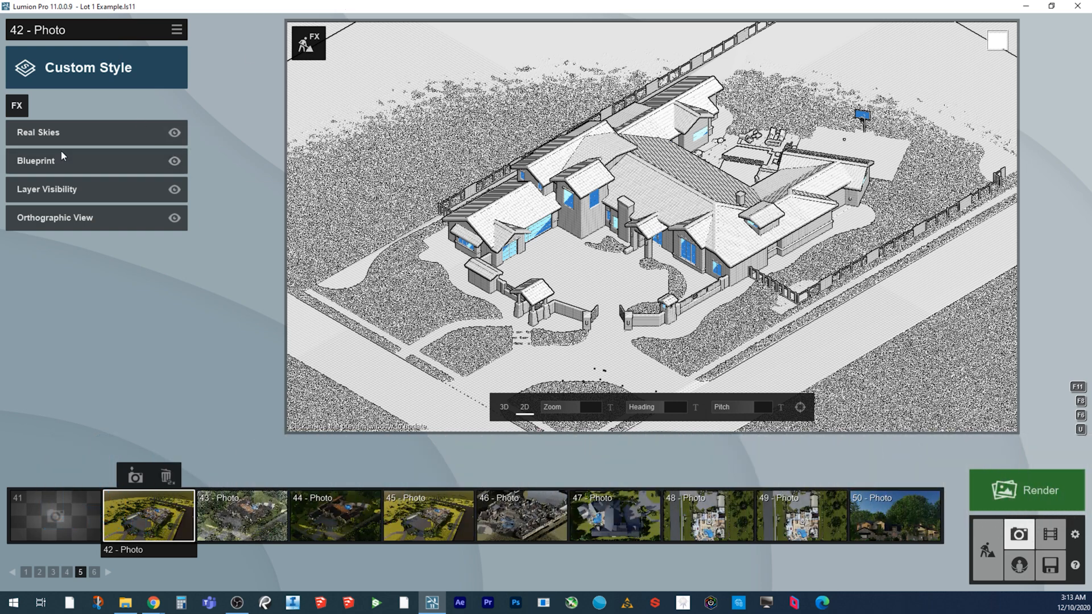
click(683, 205)
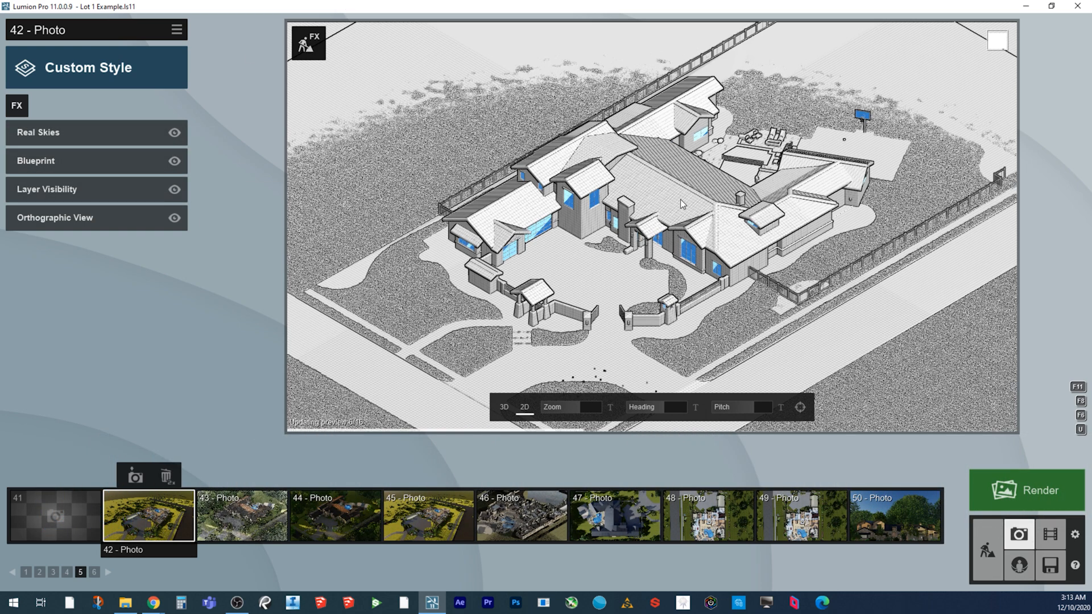
click(242, 515)
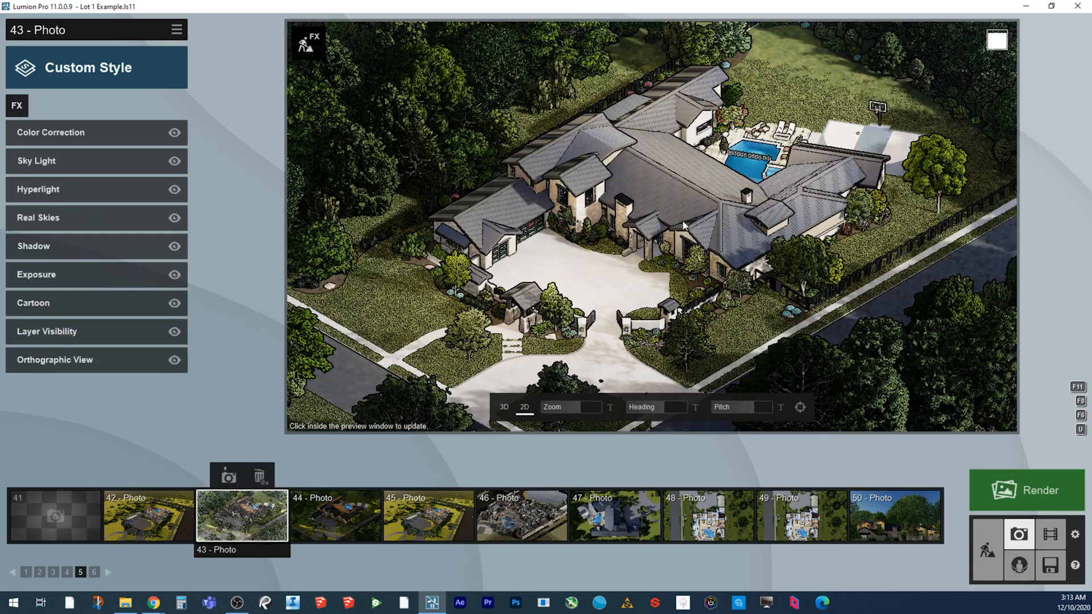
click(691, 219)
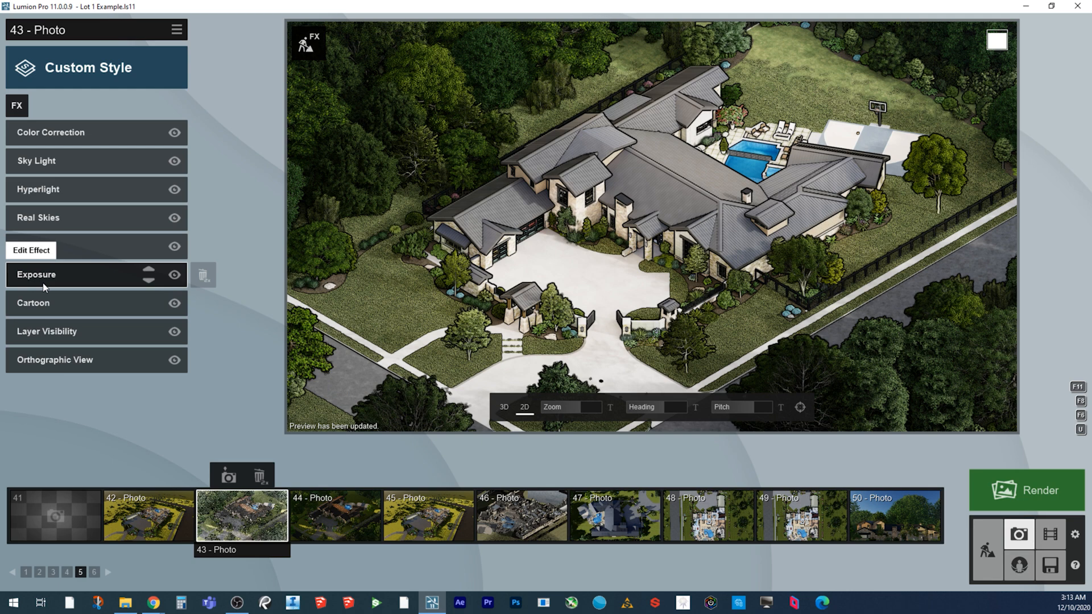
Compare photo 43 with its Exposure and Color Correction effects toggled off and on
click(174, 275)
click(175, 275)
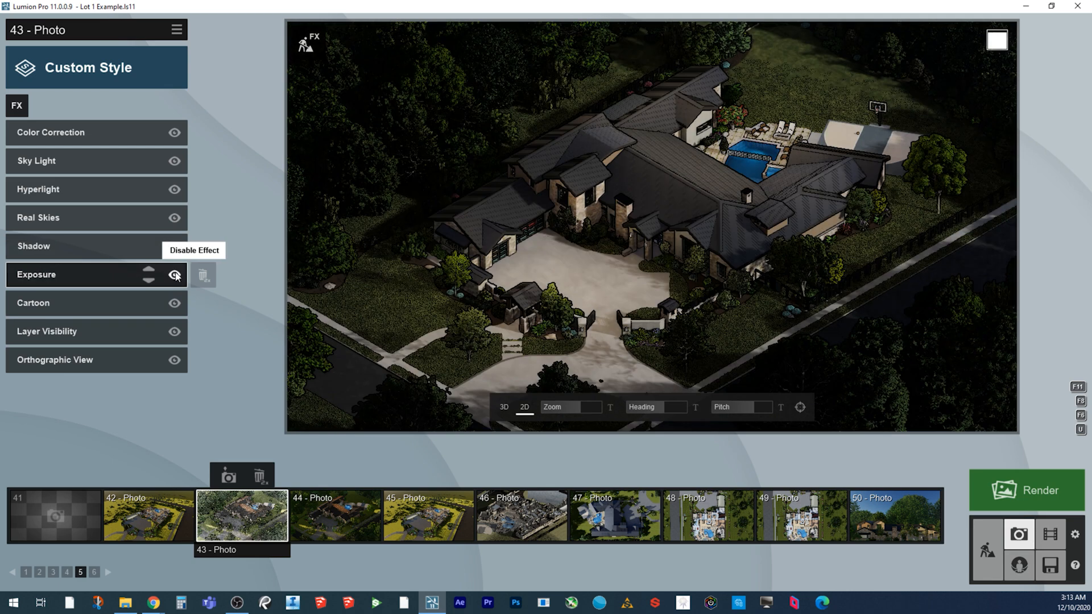
click(175, 132)
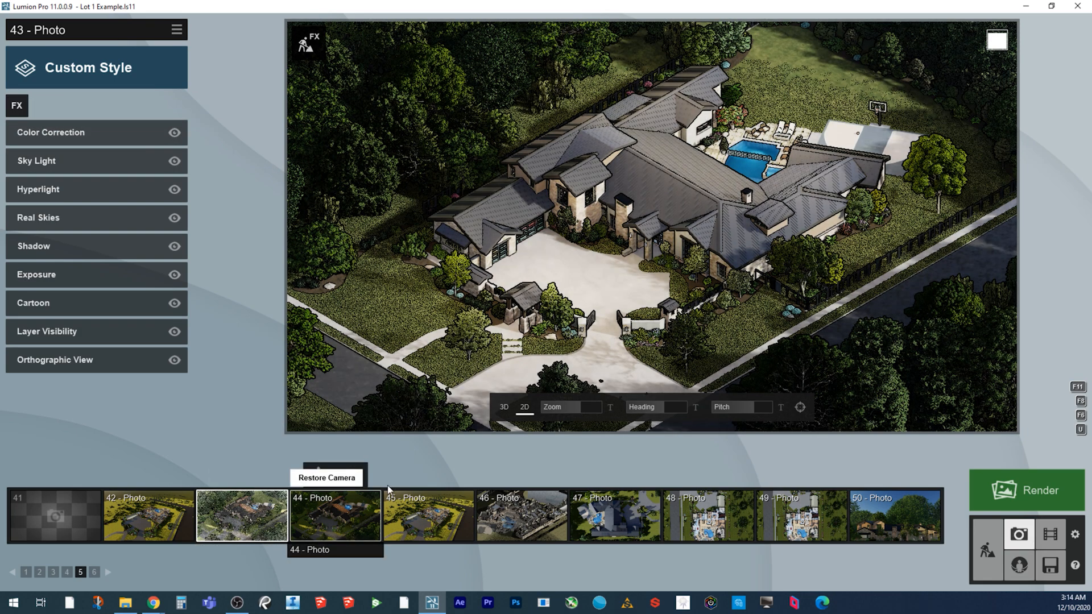
Review the sketch-style photo 44, the Styrofoam and Outlines photo 45, and the cutaway floor plan in photo 46
click(327, 503)
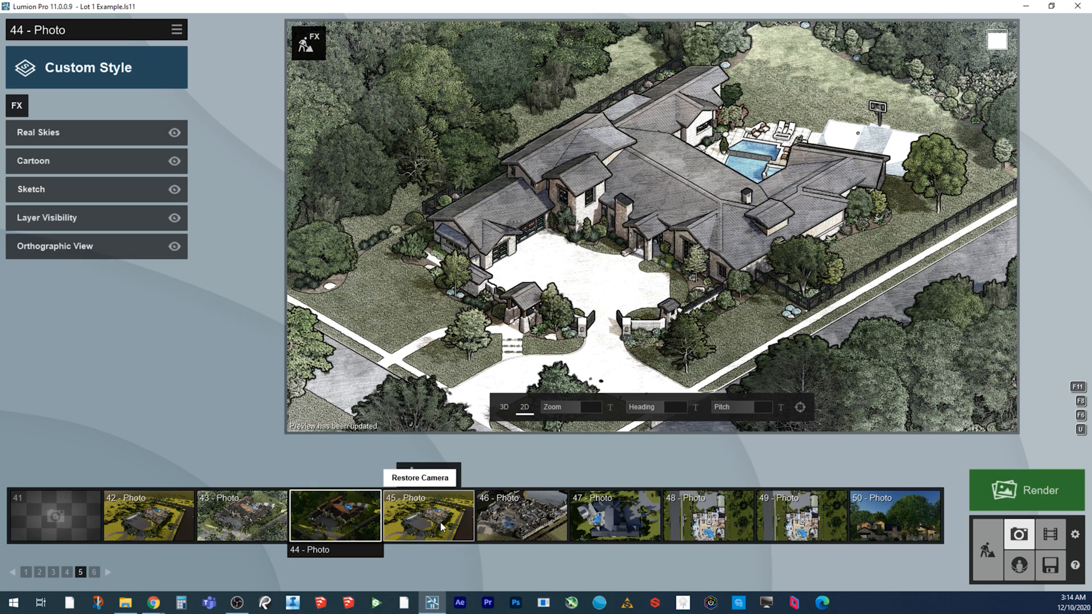
click(454, 509)
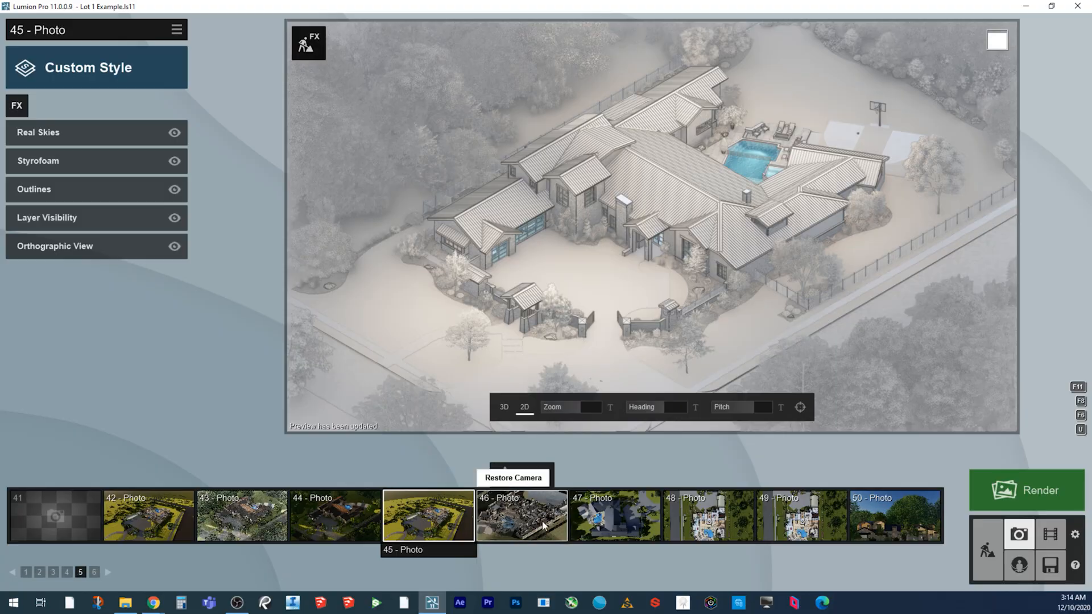
click(526, 532)
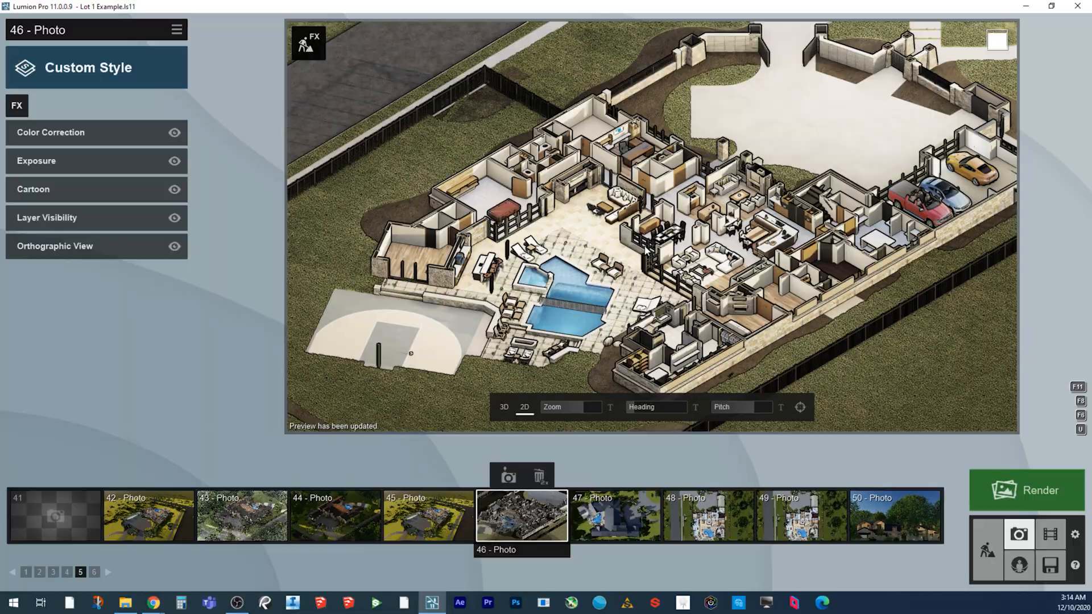
Shift the cutaway floor plan in photo 46 sideways and switch it from orthographic to 3D perspective for comparison
key(a)
key(d)
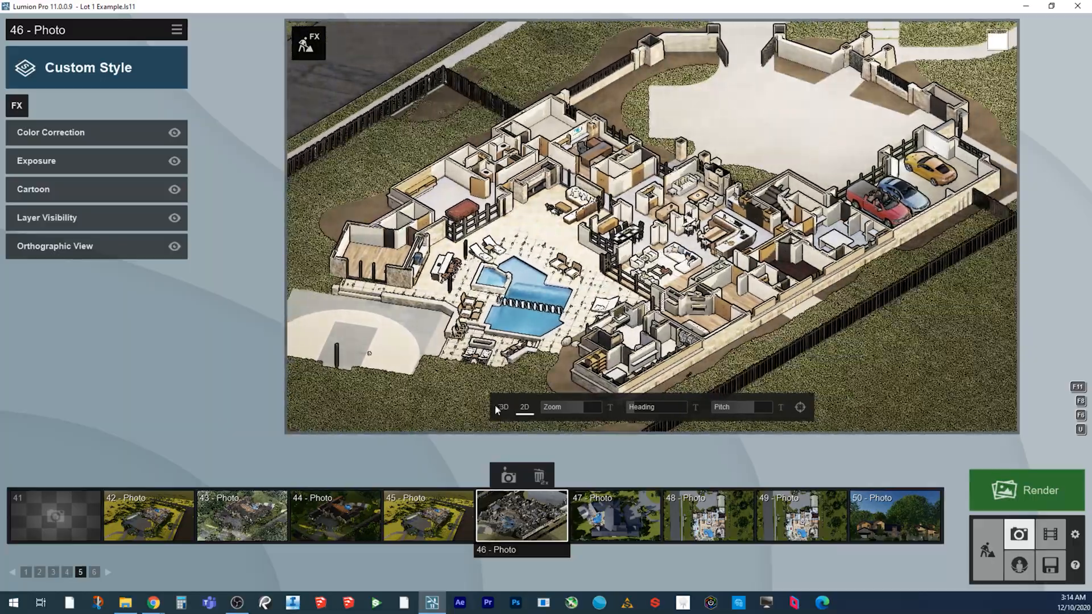
click(501, 406)
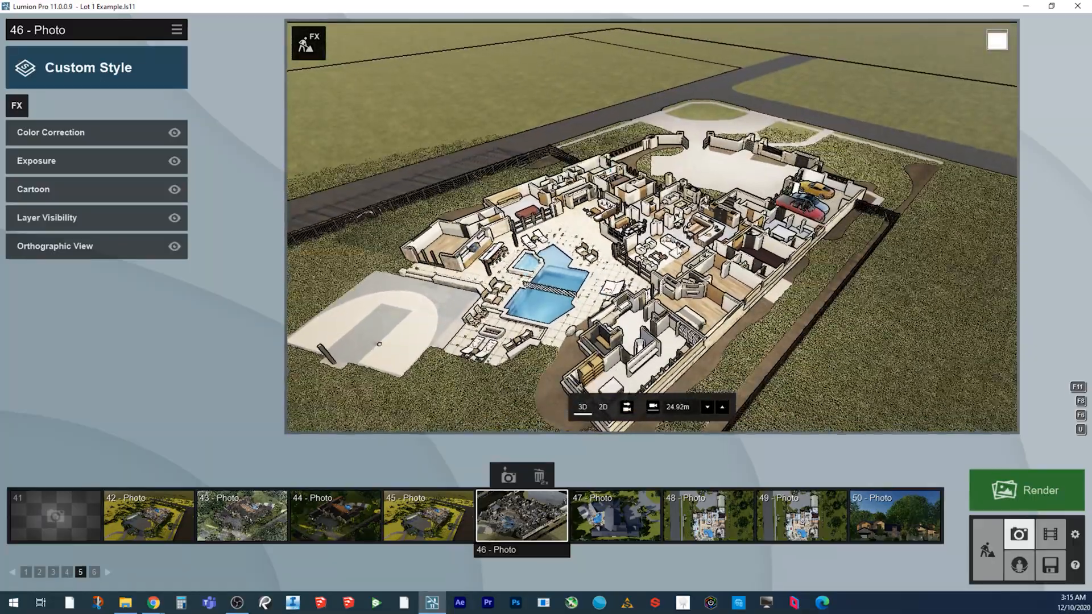
On the roof plan in photo 47, slightly increase the Handheld Camera focal length to tighten the framing
click(614, 512)
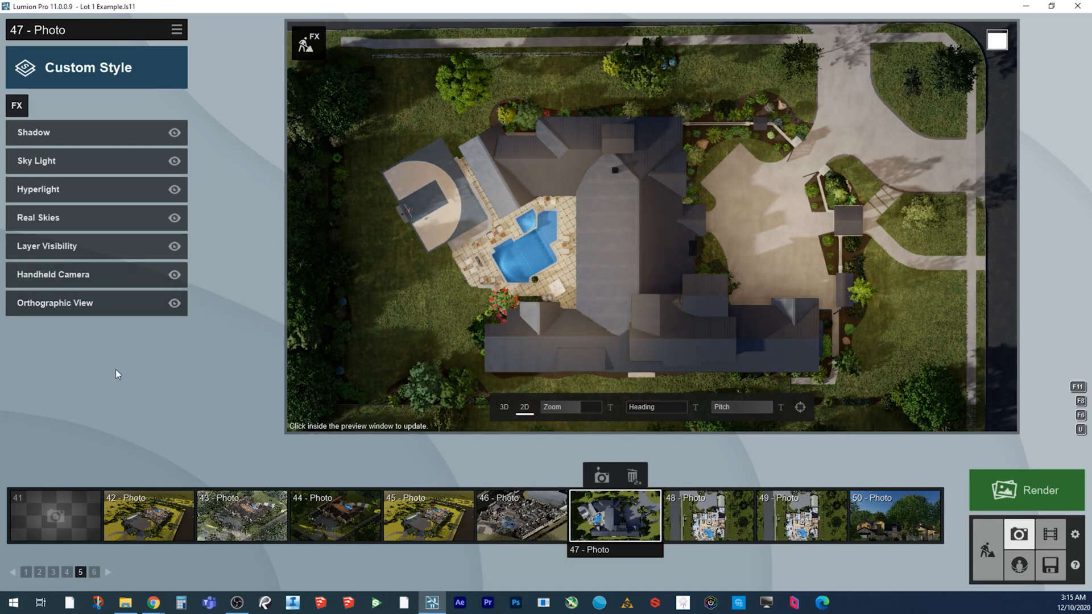
click(54, 282)
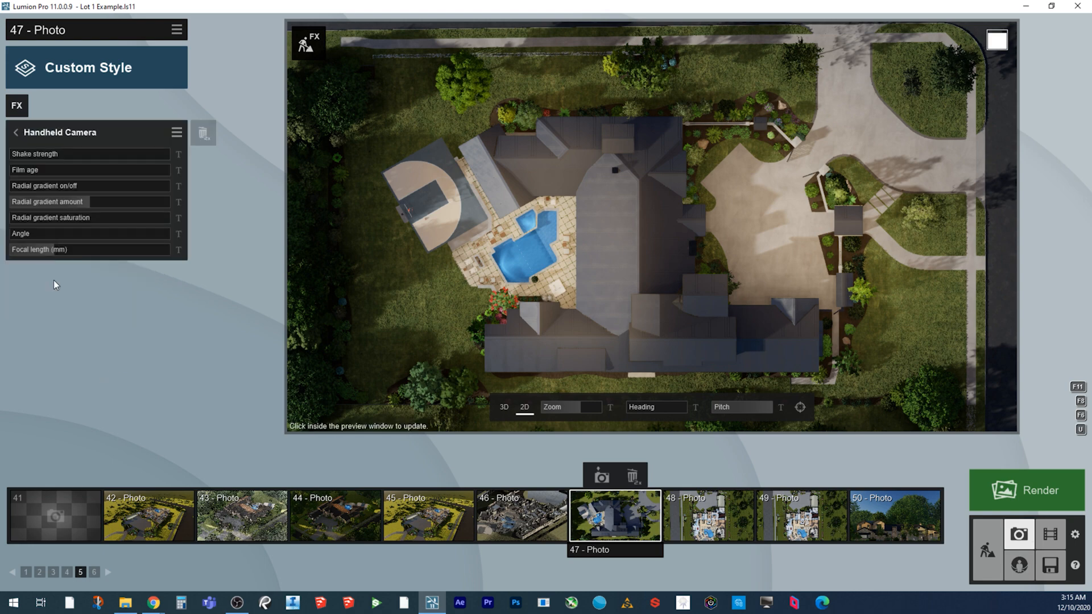
click(90, 235)
click(548, 203)
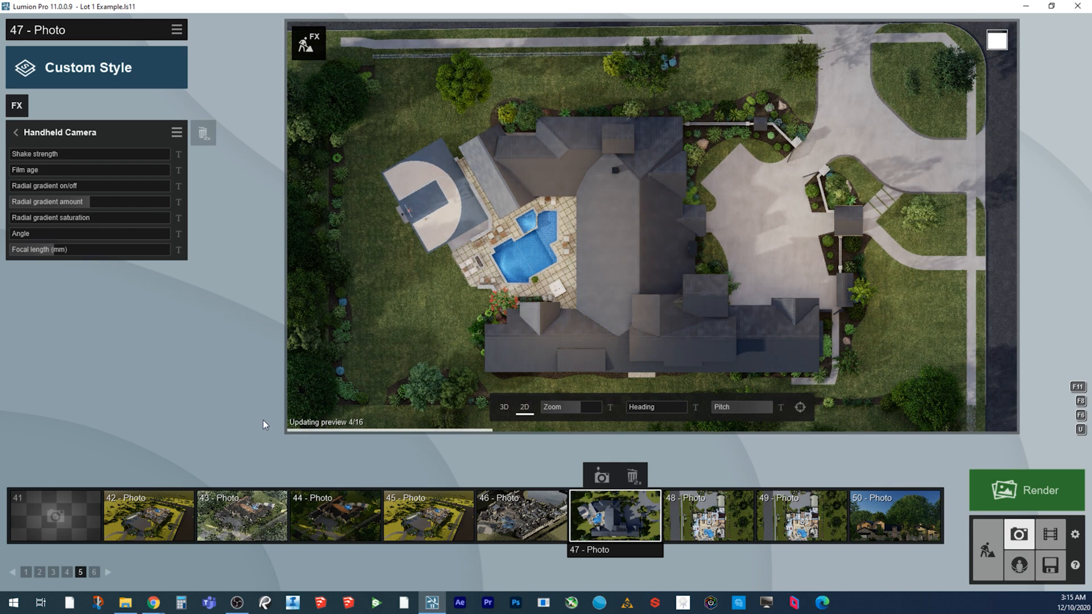
mouse_move(64, 241)
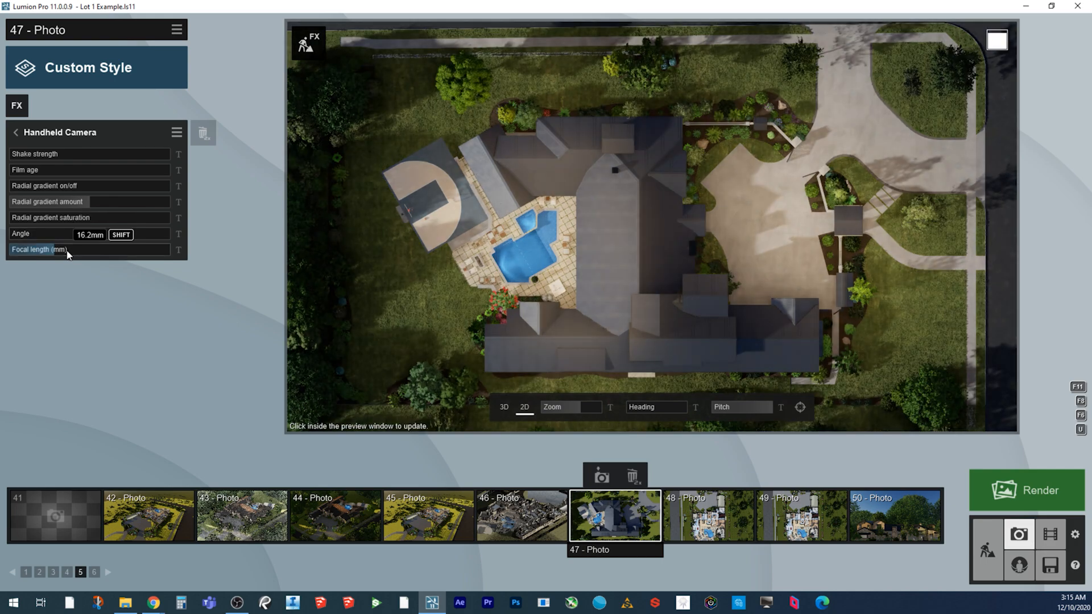
mouse_move(64, 255)
mouse_down()
mouse_move(47, 257)
mouse_move(63, 257)
mouse_up()
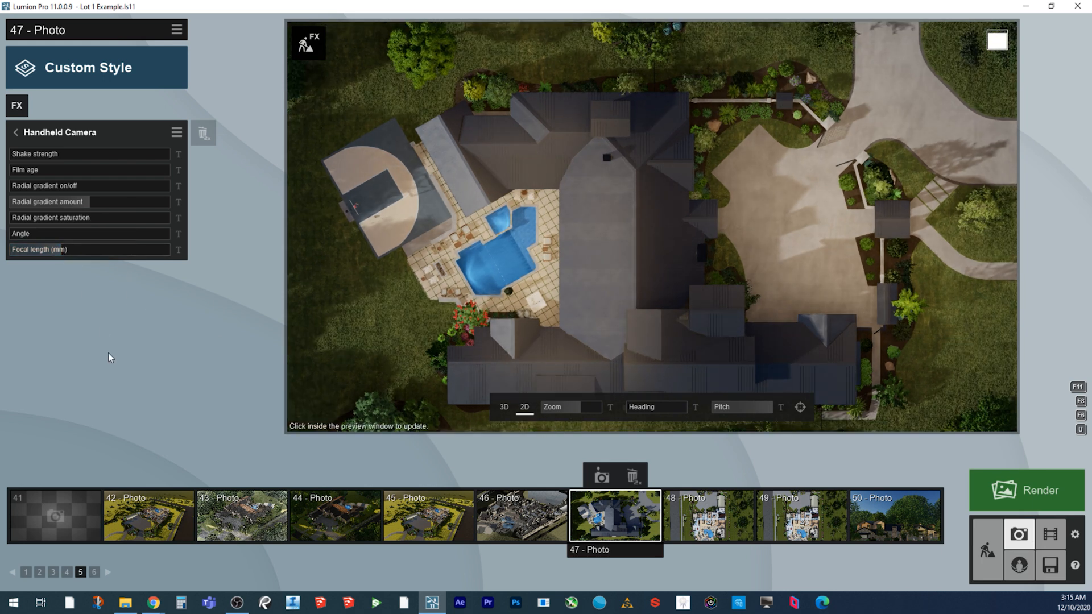
Review the floor plans in photos 48 and 49, updating the preview of photo 49
click(705, 514)
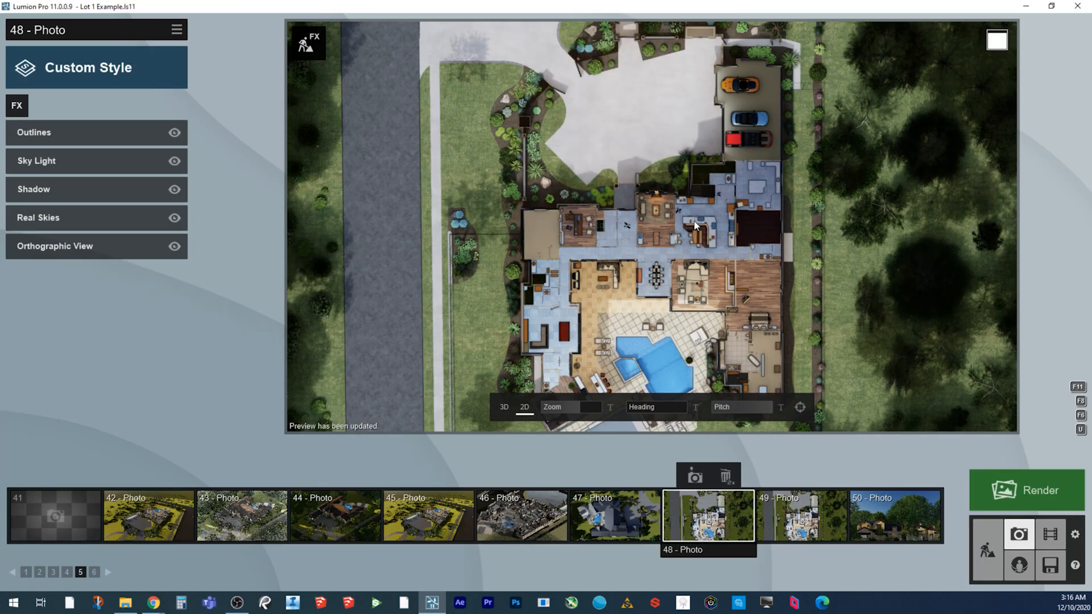
click(790, 511)
click(304, 230)
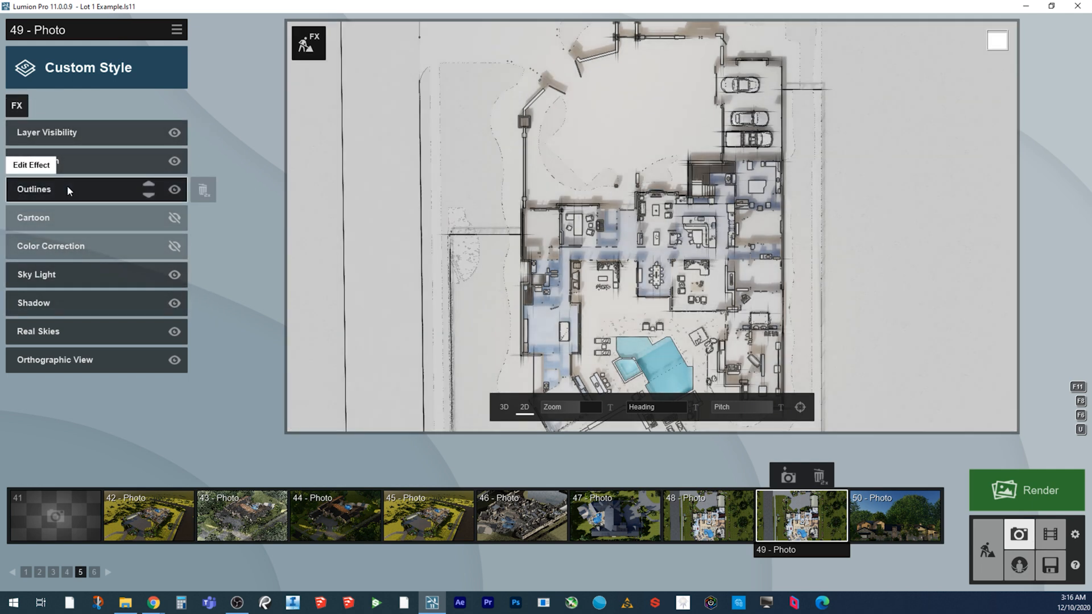
In photo 49's Outlines effect, lower the outline density, set the outline overdraw to 0.0 and update the preview
click(67, 188)
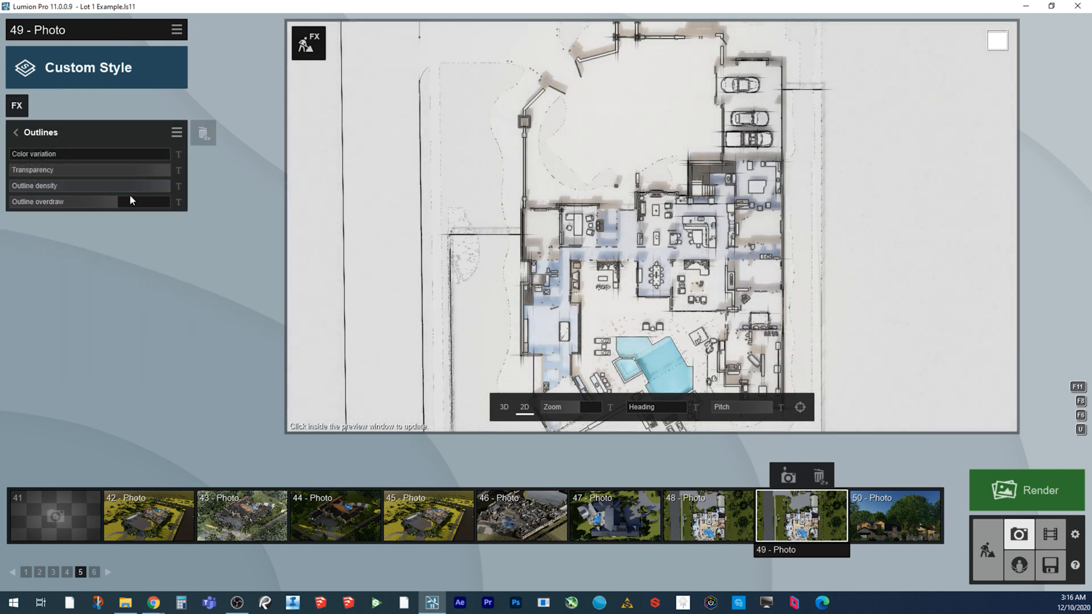
mouse_move(121, 187)
mouse_down()
mouse_move(39, 187)
mouse_move(142, 186)
mouse_up()
click(571, 240)
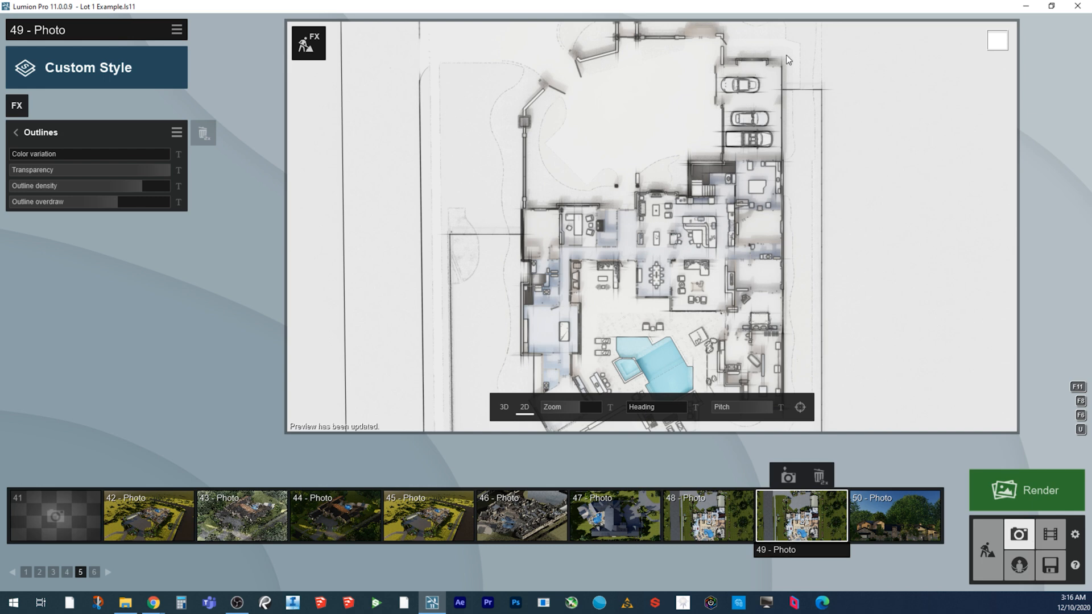
drag(87, 202, 2, 202)
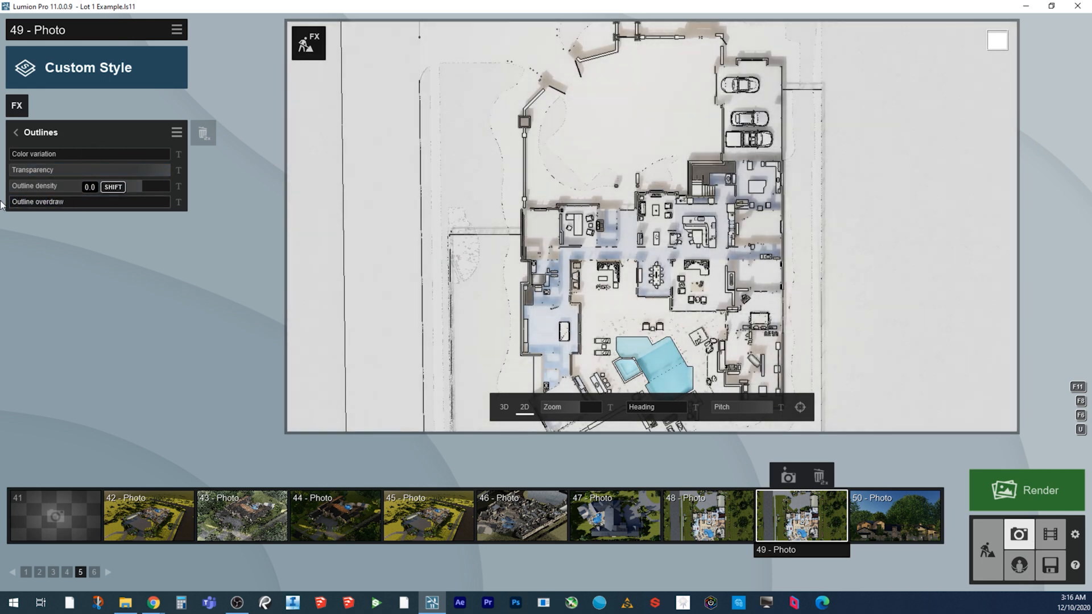
click(636, 188)
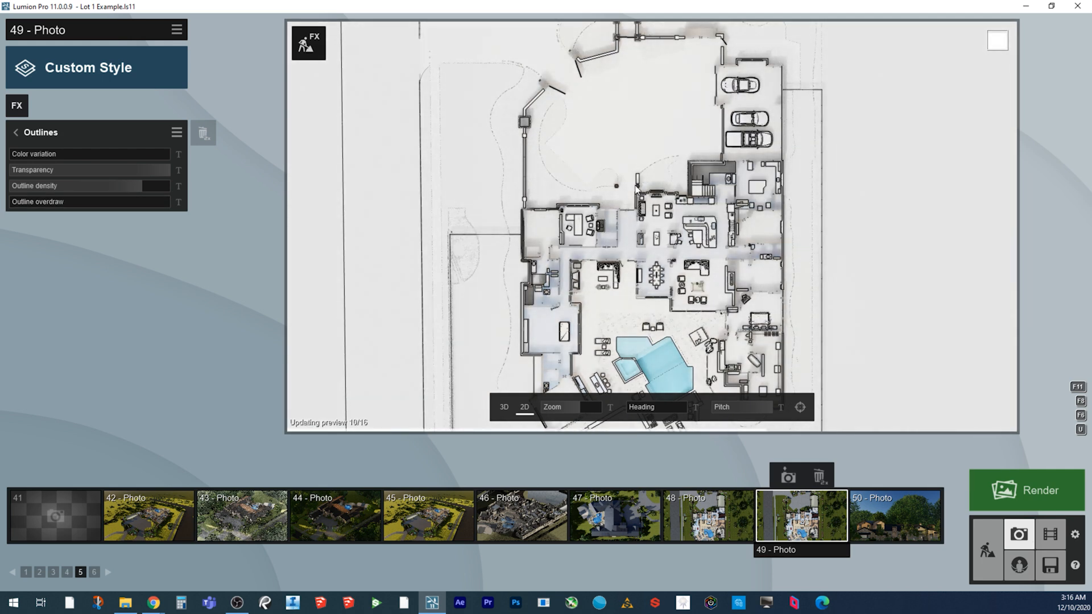
In photo 50's front elevation, disable Cartoon, toggle Outlines off and on, and enable Styrofoam, updating the preview
click(898, 529)
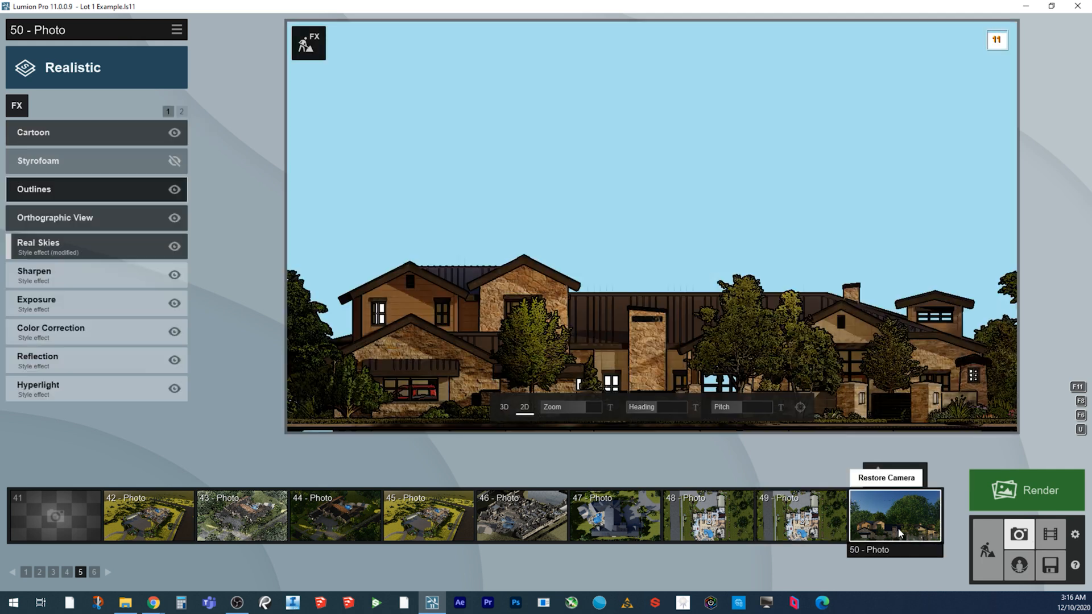
click(691, 322)
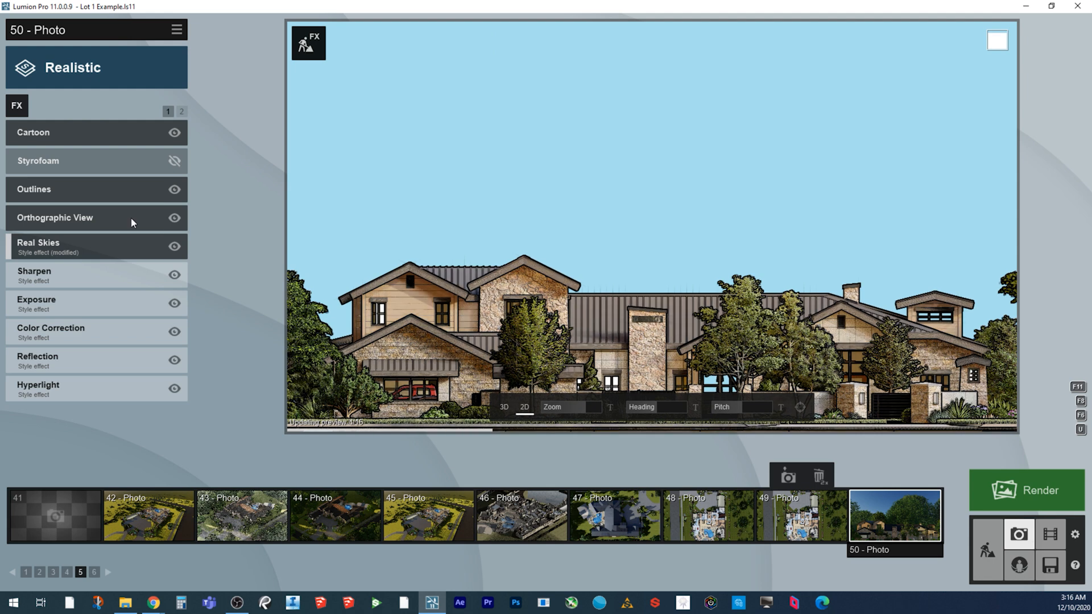
click(175, 133)
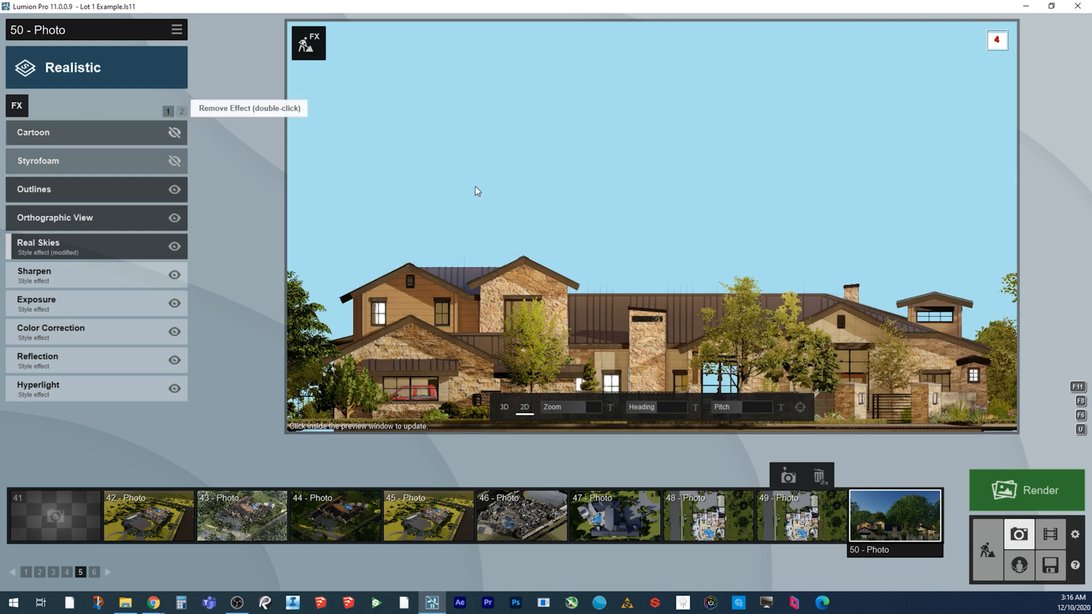
click(174, 190)
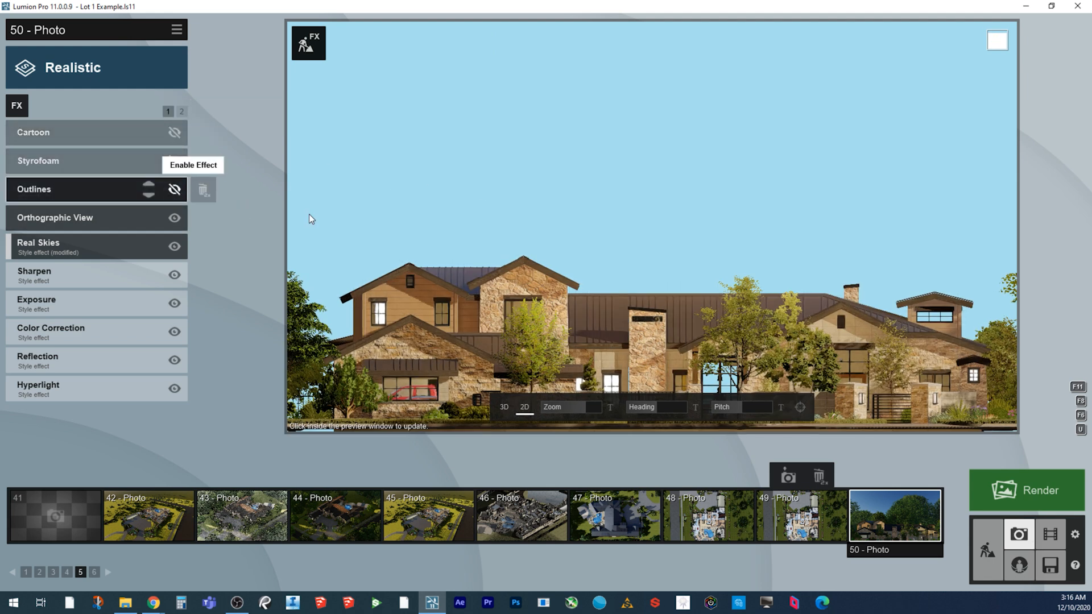
click(174, 190)
click(175, 160)
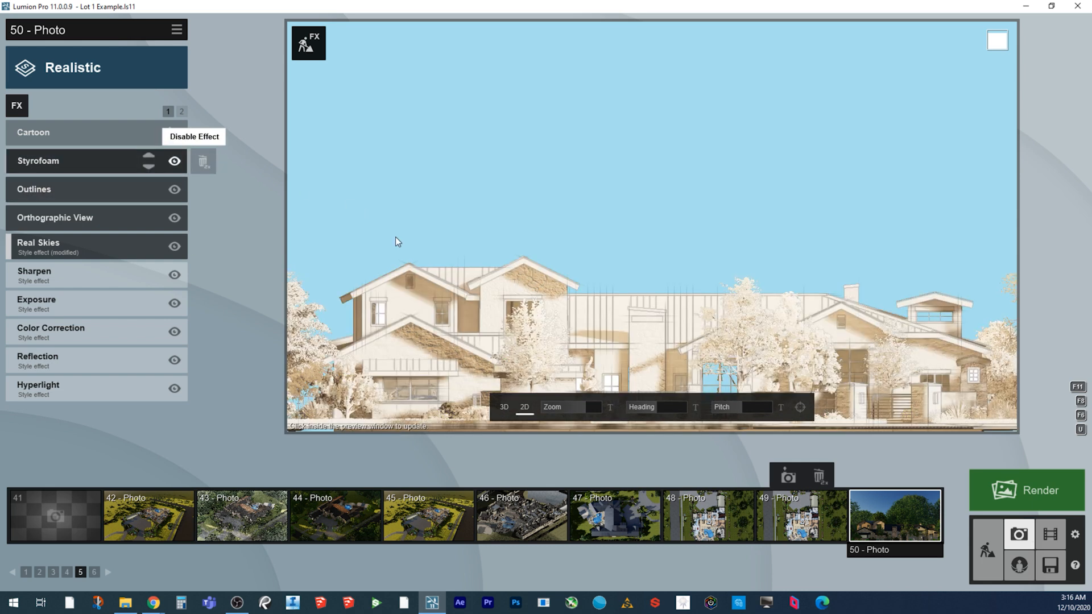
click(411, 258)
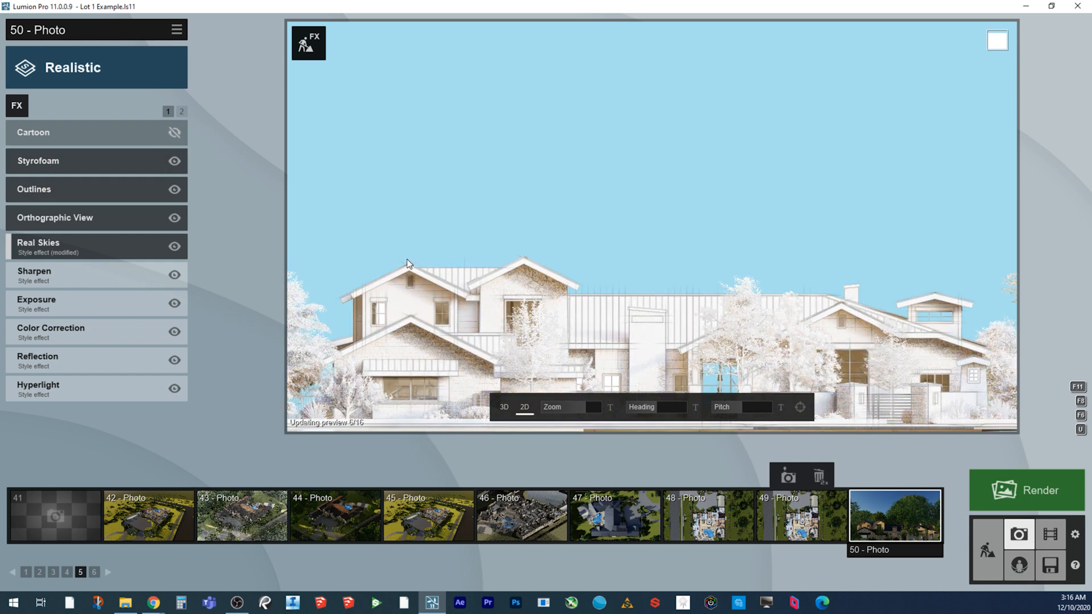
Switch to Movie mode and record a clip with one camera keyframe in empty slot 1, saving it
click(1045, 533)
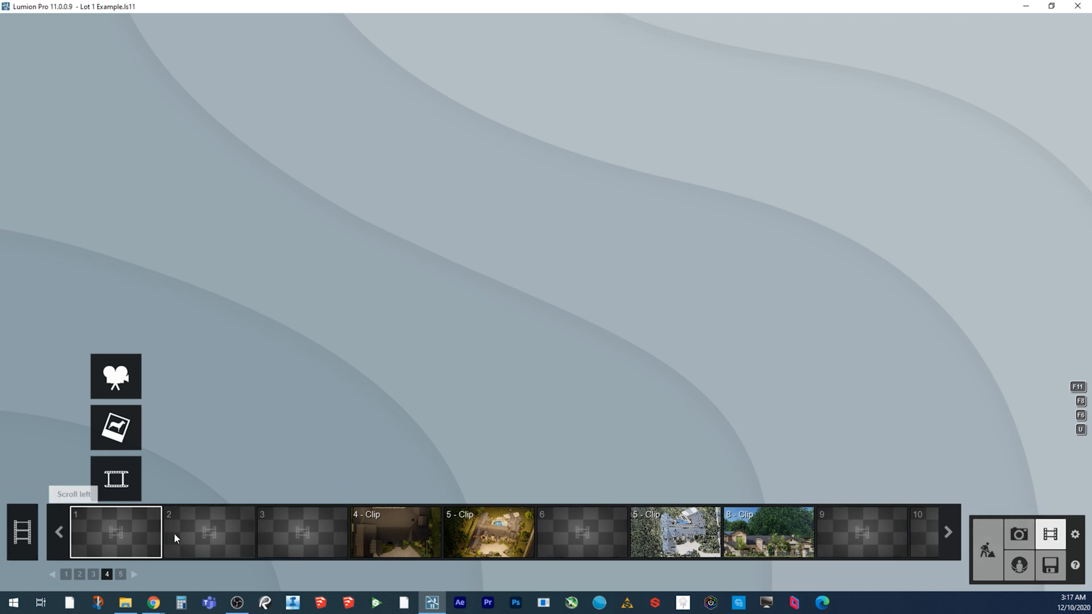
click(111, 376)
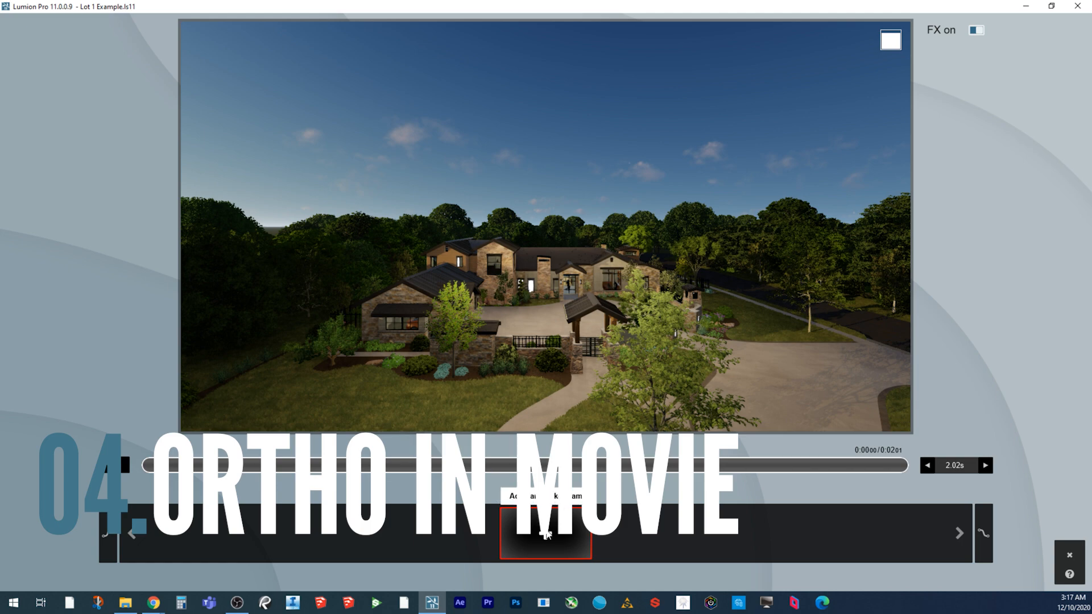
click(546, 534)
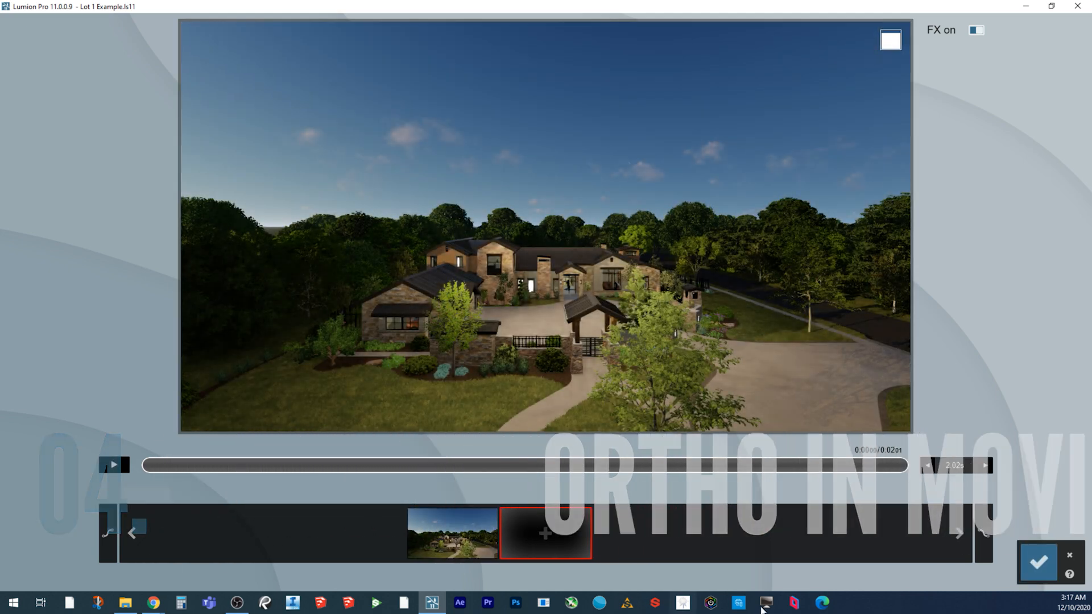
click(1038, 563)
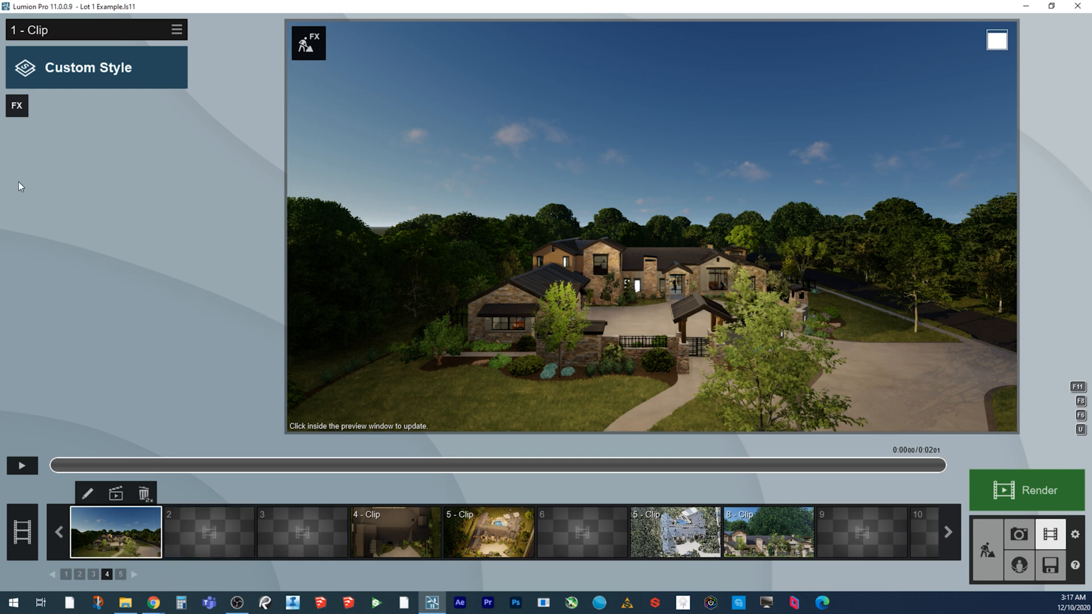
Add the Orthographic View camera effect to clip 1 and open its camera for editing
click(16, 105)
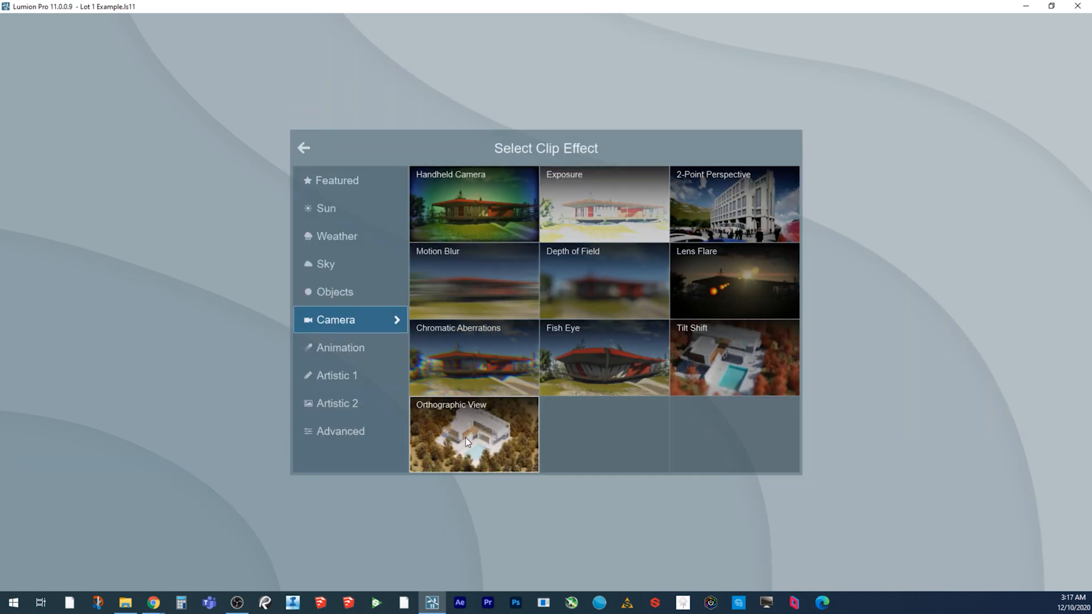
click(442, 443)
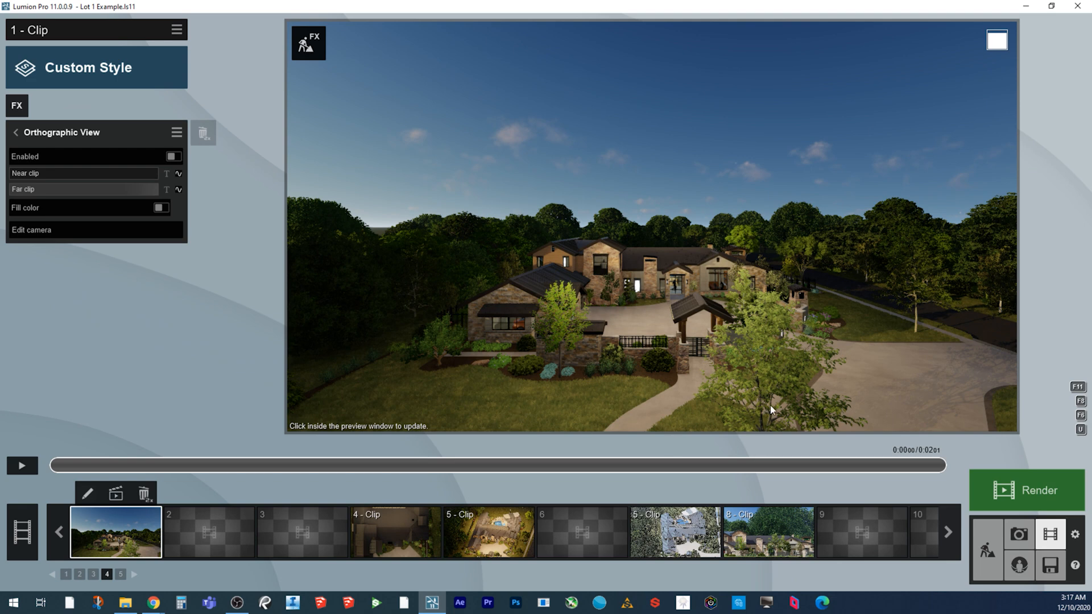
click(34, 229)
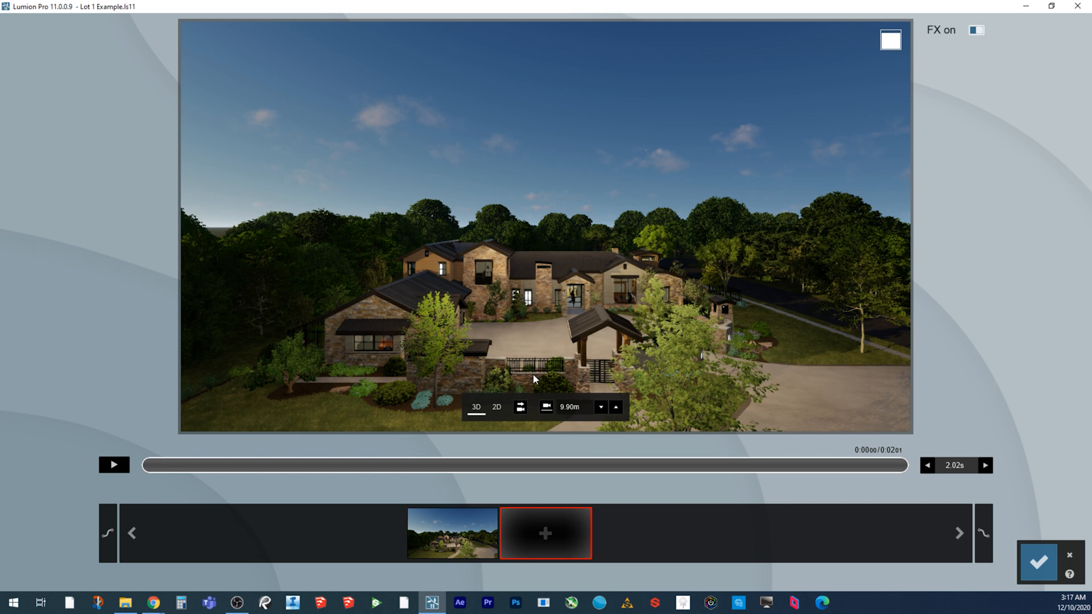
Switch the first keyframe to orthographic, tilt the camera down to an isometric view of the house and update the keyframe
click(453, 543)
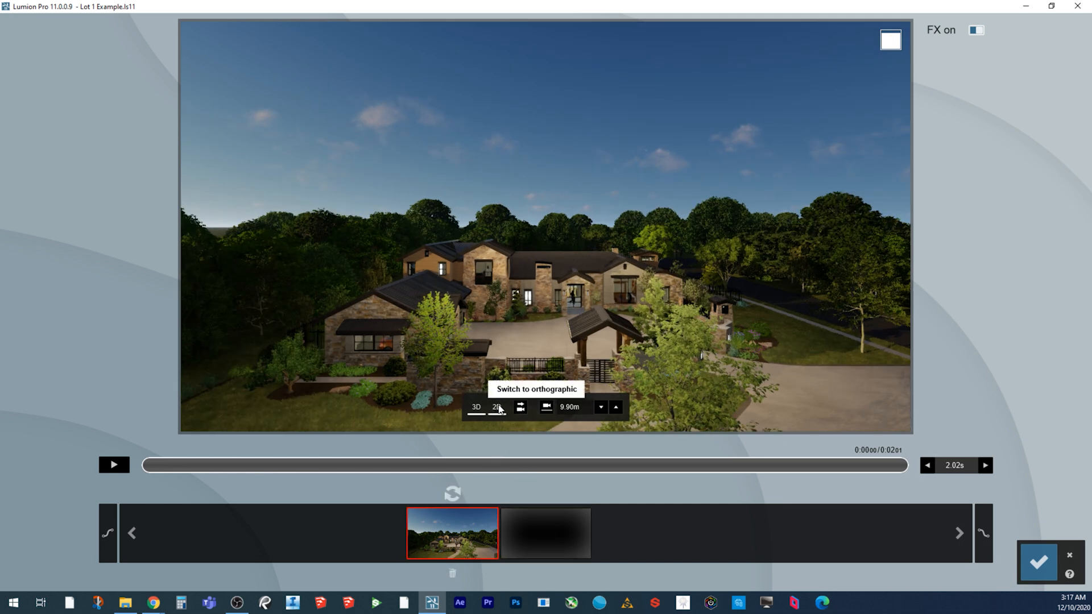
click(496, 407)
right_drag(528, 262, 527, 377)
scroll(492, 341, down, 2)
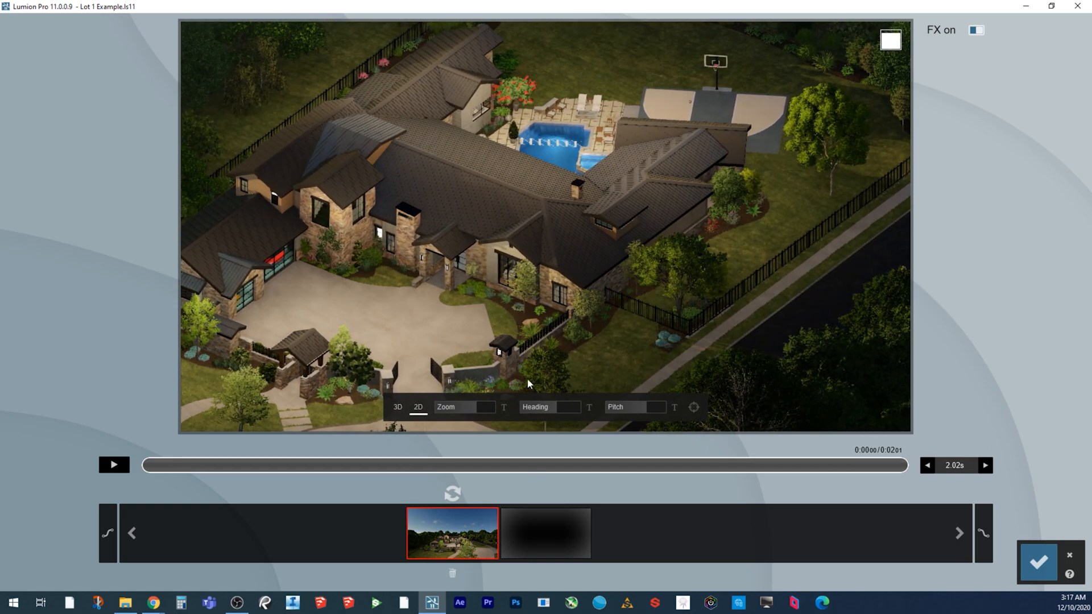
click(452, 493)
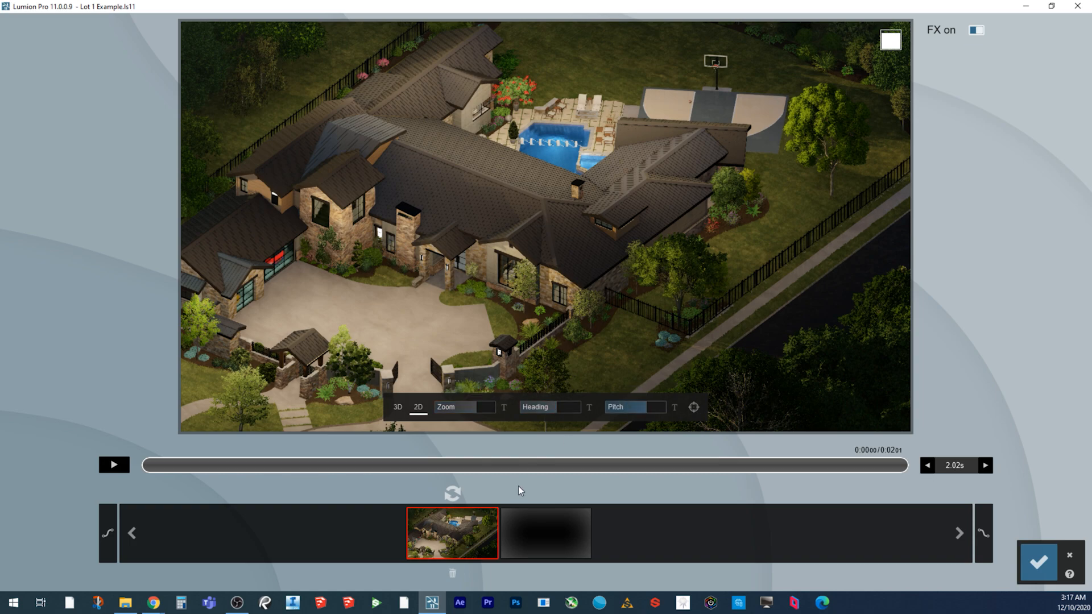
Add a second orthographic keyframe with the camera shifted sideways, save the clip and play it back
key(a)
key(a)
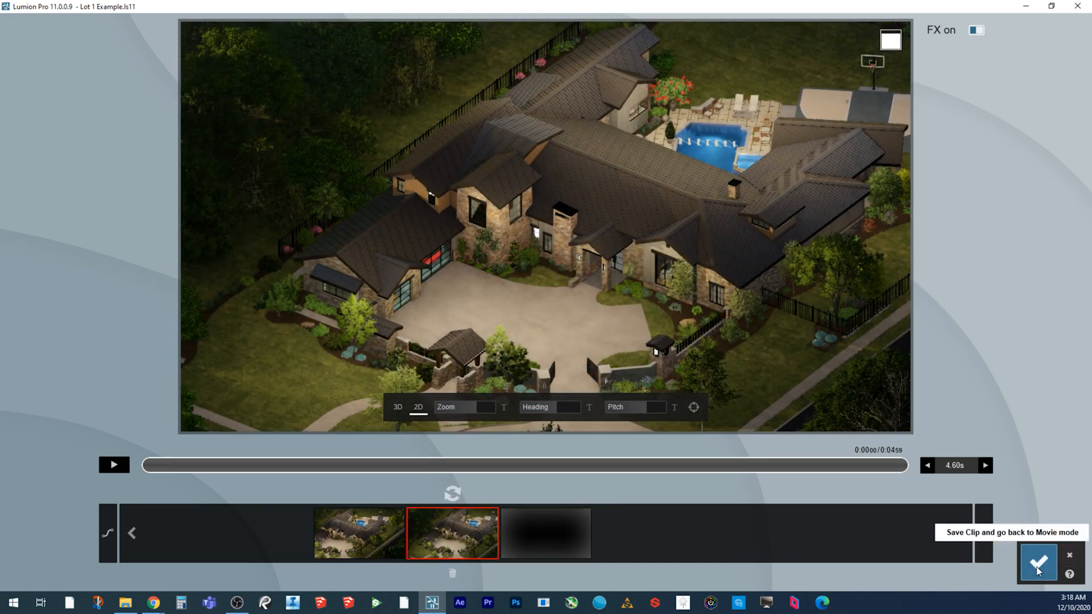
click(1037, 568)
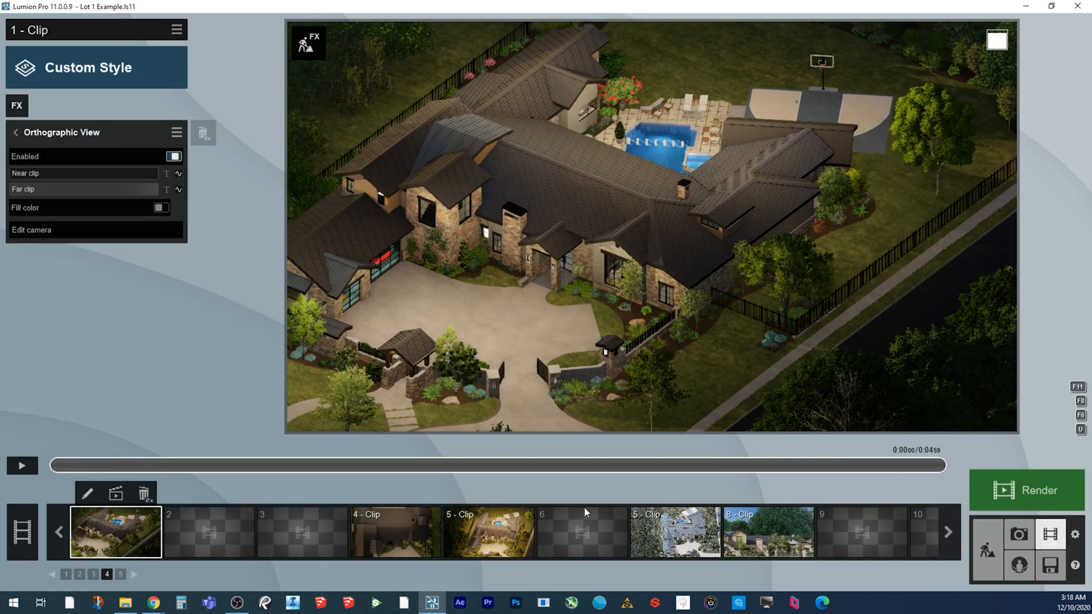
click(22, 467)
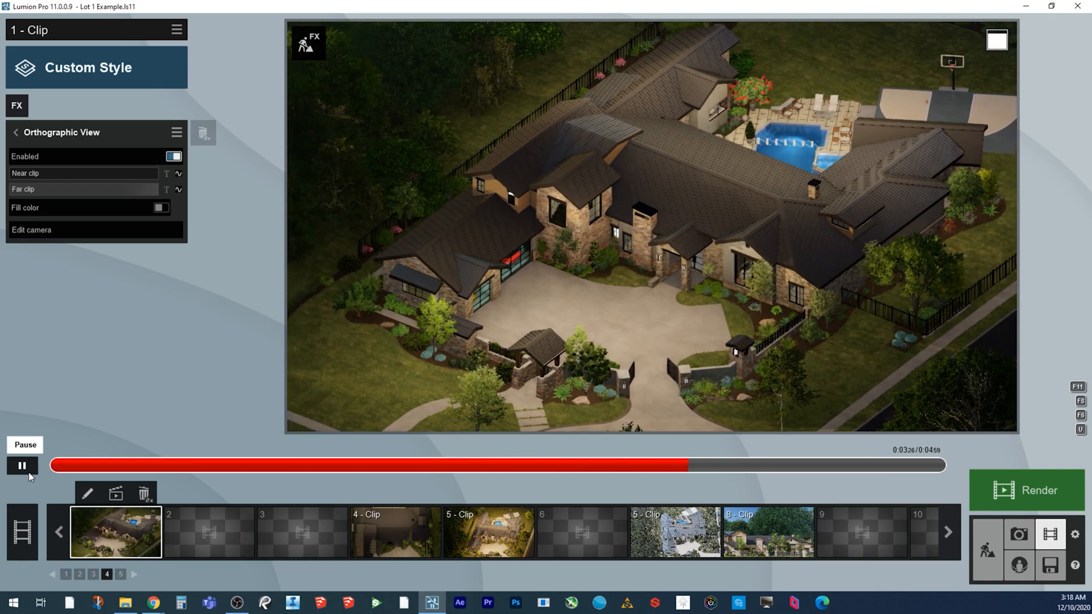
click(27, 469)
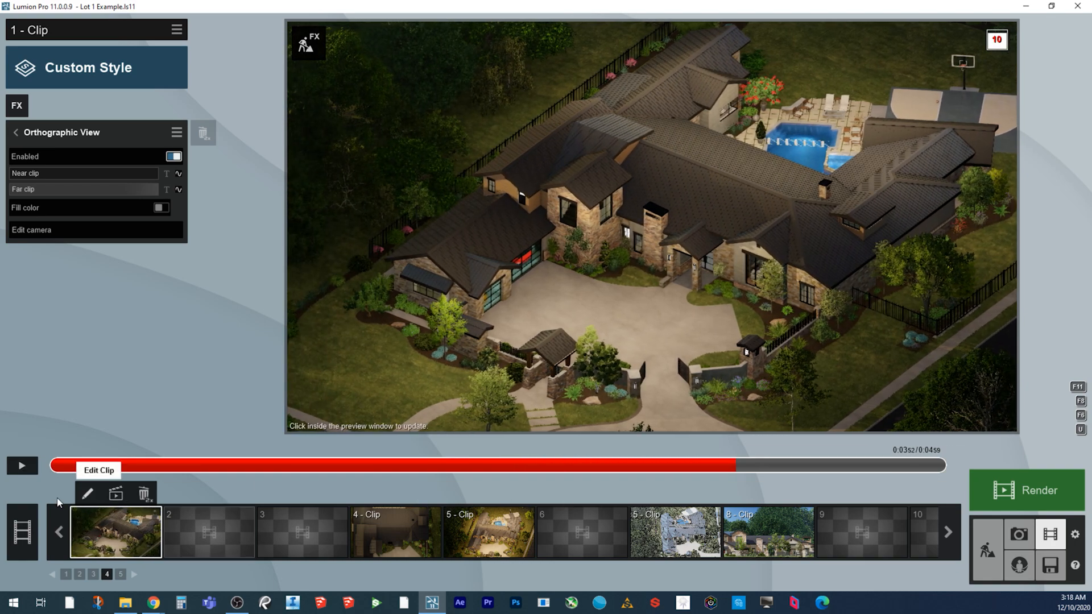
Reopen clip 1 for editing and delete its second camera keyframe, keeping the other one selected
click(84, 495)
click(447, 549)
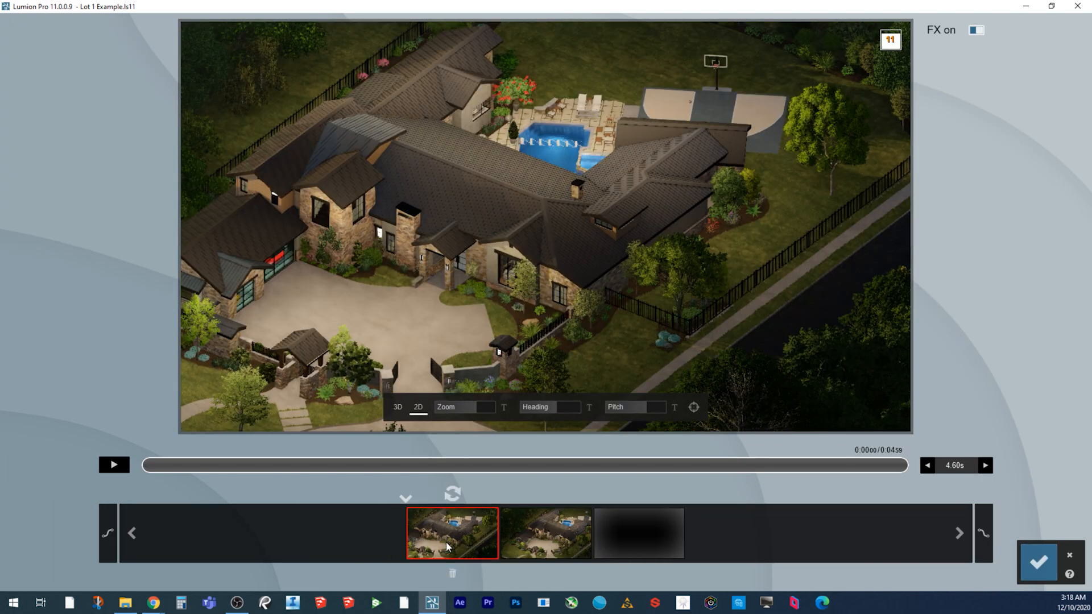
drag(564, 411, 530, 409)
click(514, 534)
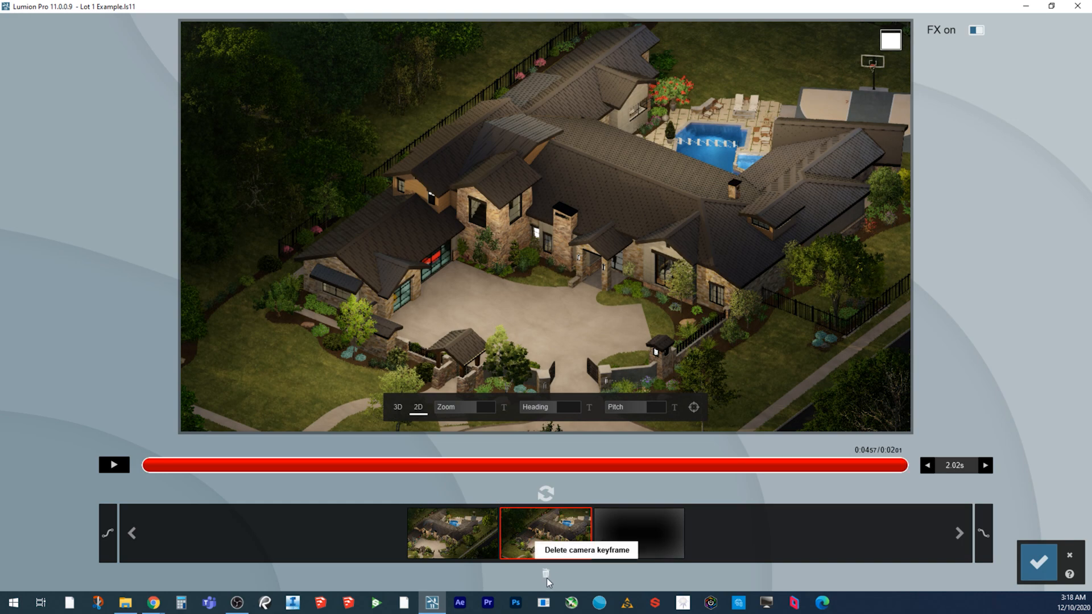
click(547, 575)
click(553, 512)
Set the remaining keyframe's heading to -180°, reframe the house from the pool side and update the keyframe
key(a)
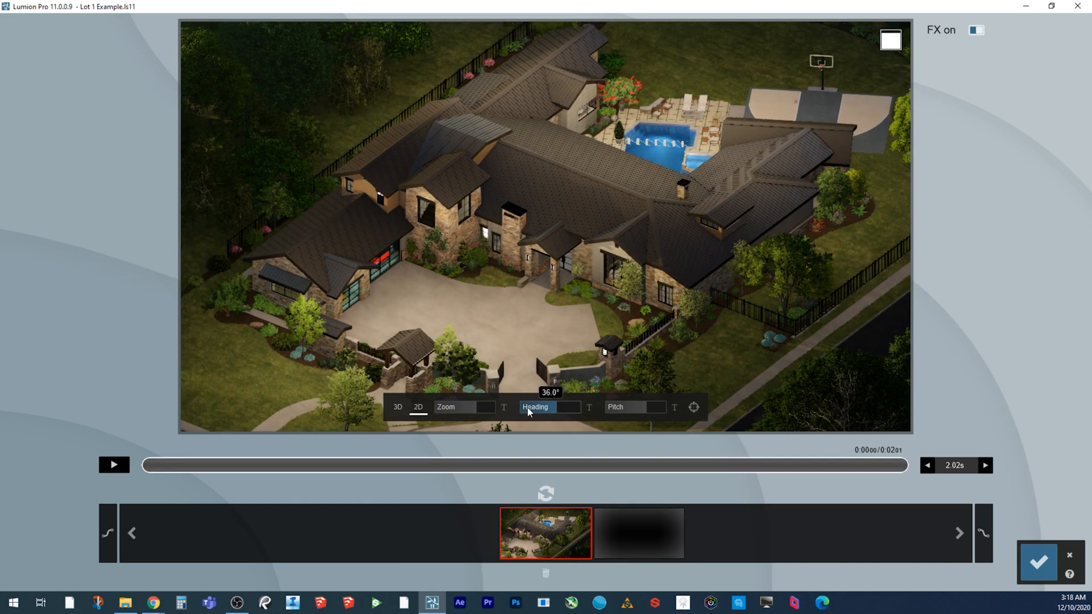
drag(540, 407, 487, 413)
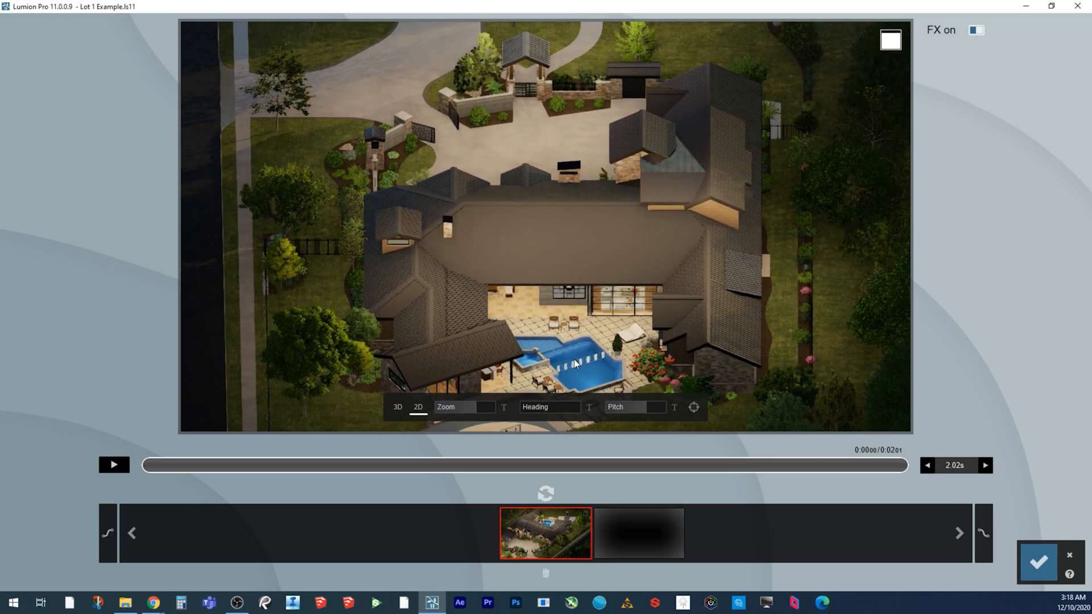
drag(613, 411, 649, 408)
scroll(579, 353, down, 1)
middle_drag(578, 351, 577, 338)
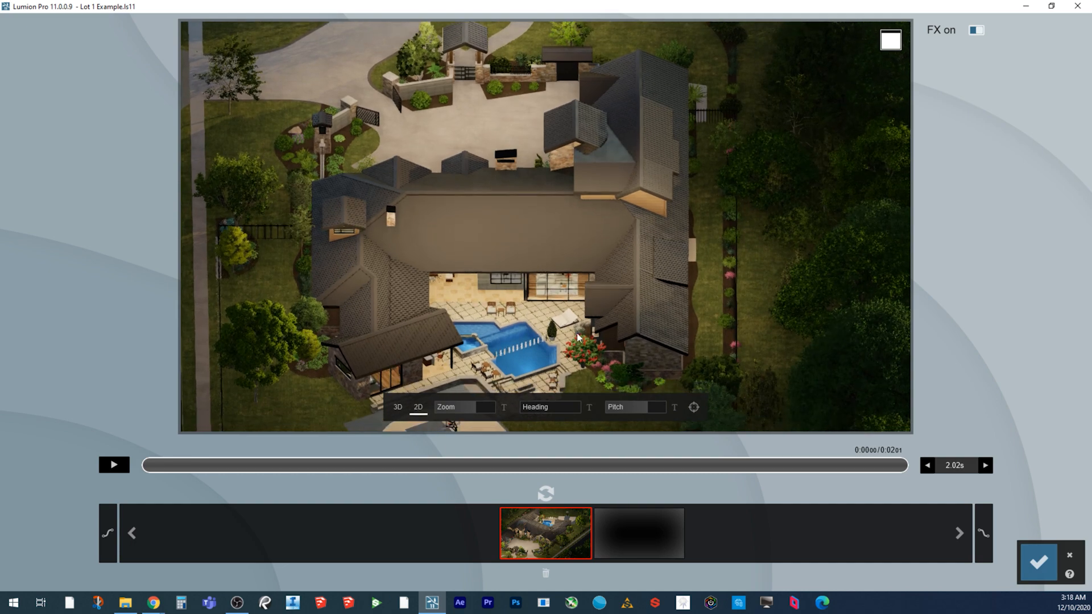
middle_drag(513, 309, 520, 308)
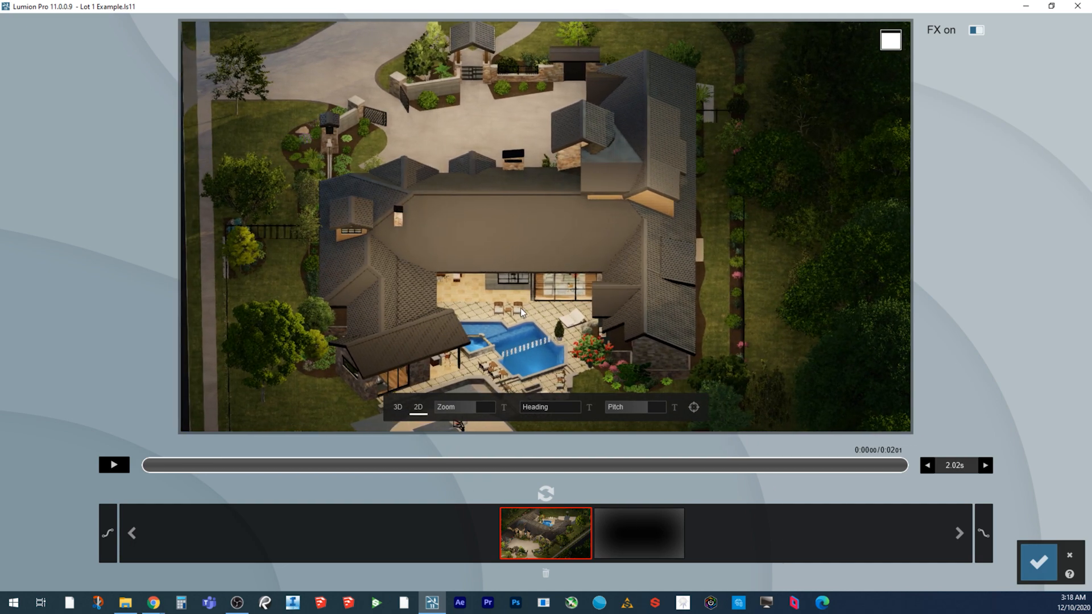
click(547, 493)
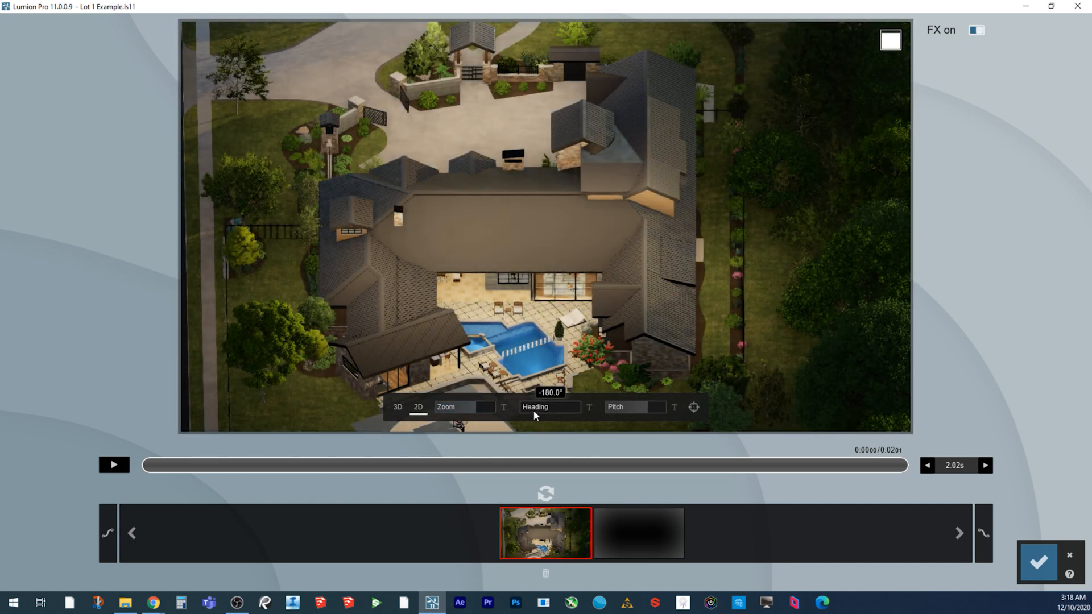
Add further orthographic keyframes with the heading rotated progressively around the house, save the clip and play it from the start
click(529, 407)
click(592, 499)
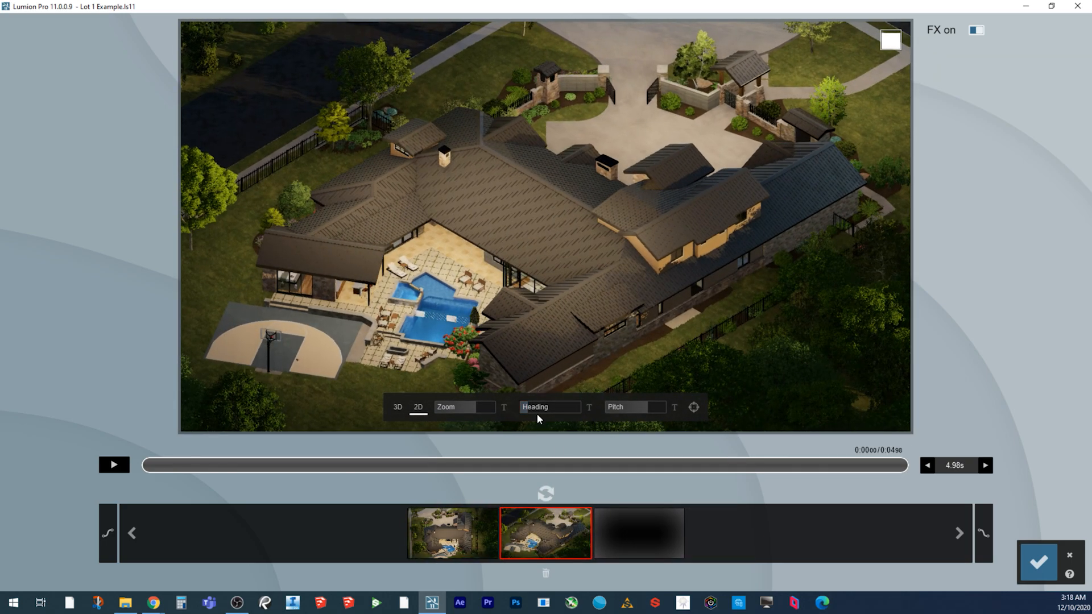
drag(535, 411, 529, 431)
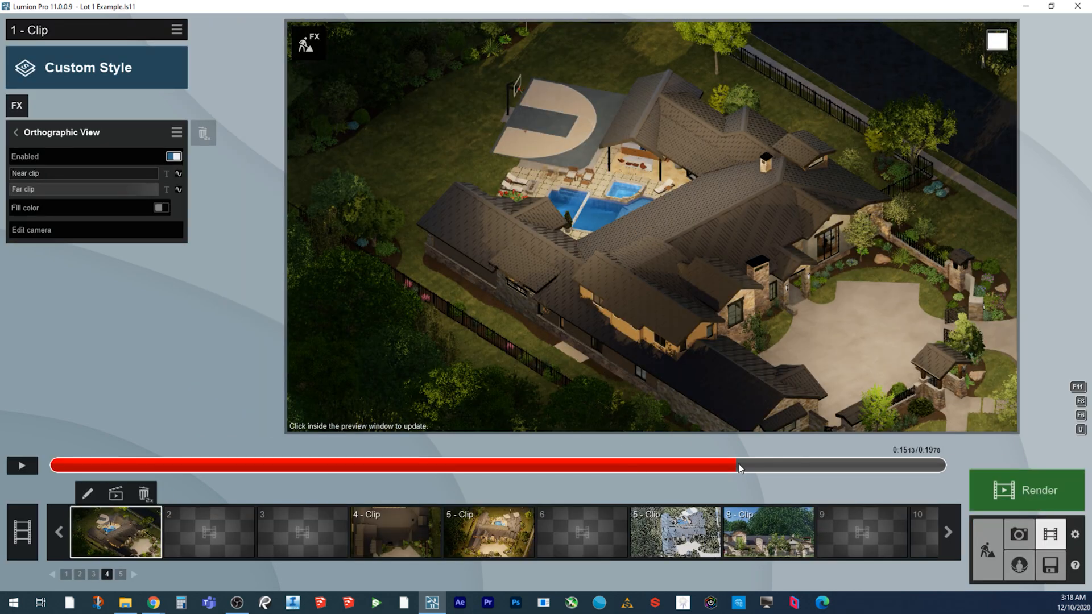
drag(687, 472, 73, 467)
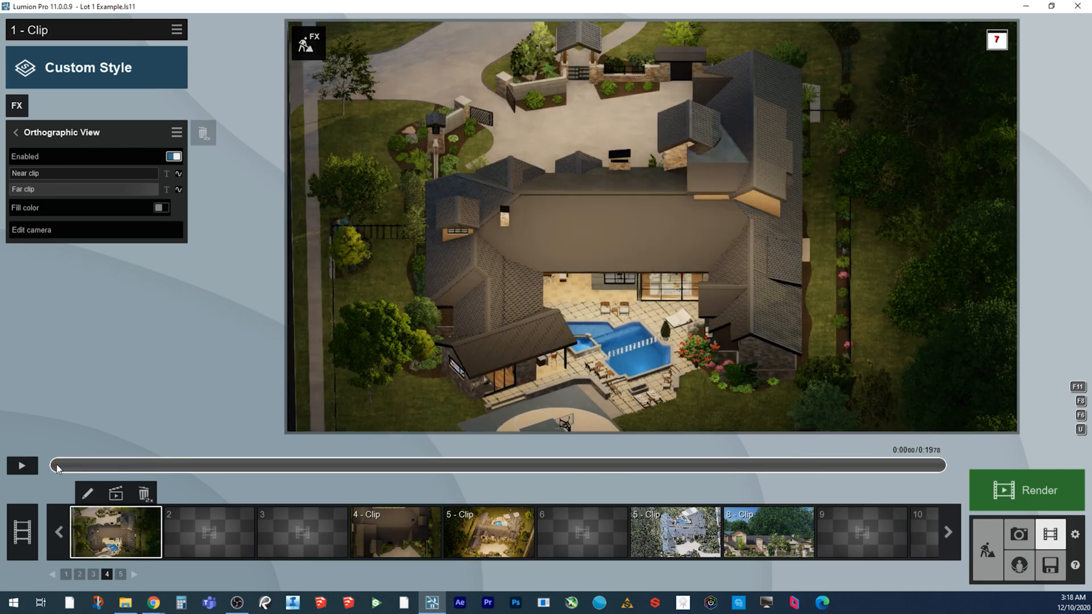
click(25, 471)
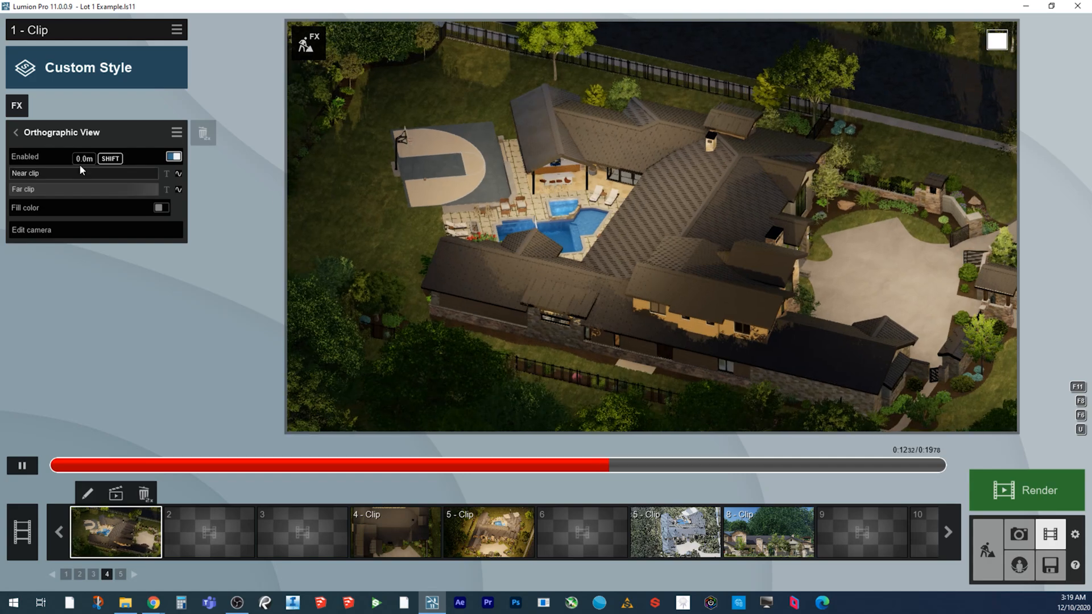
Add the Handheld Camera effect to clip 1, play the clip back and try the focal length adjustment
click(17, 107)
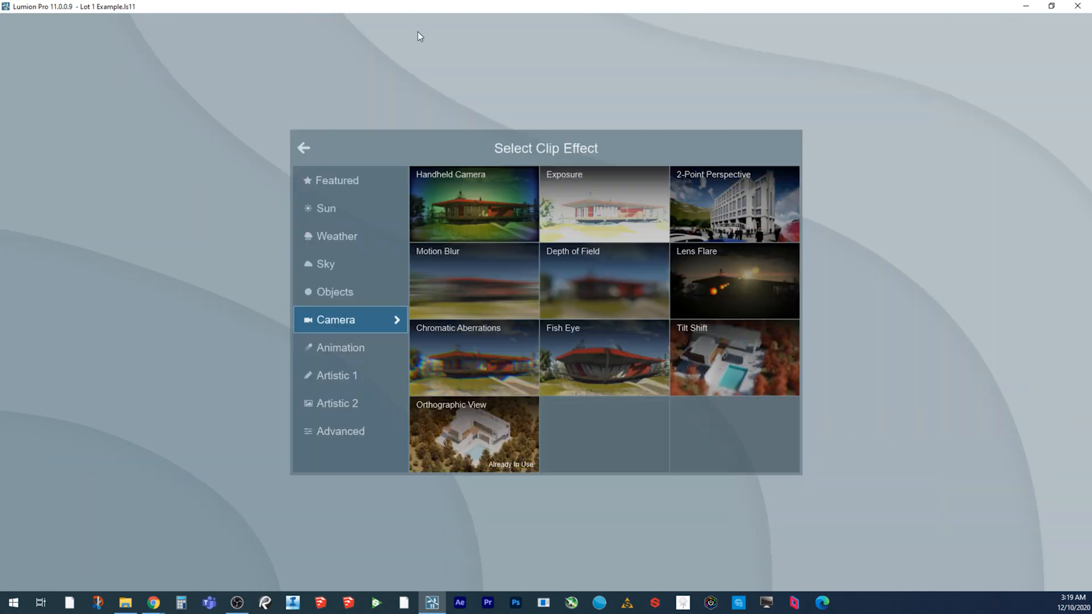
click(455, 186)
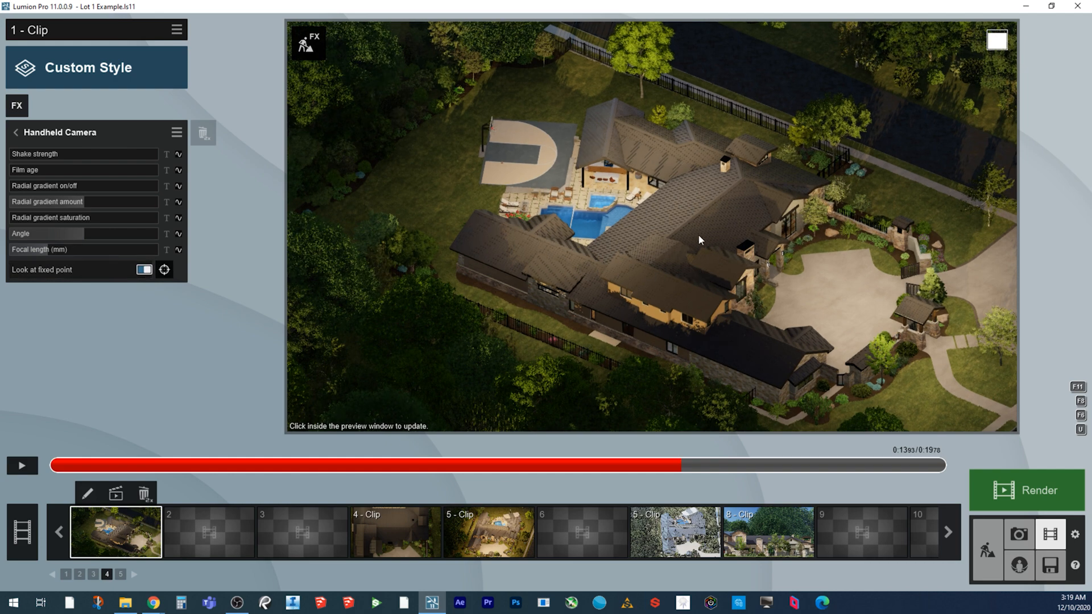
click(62, 473)
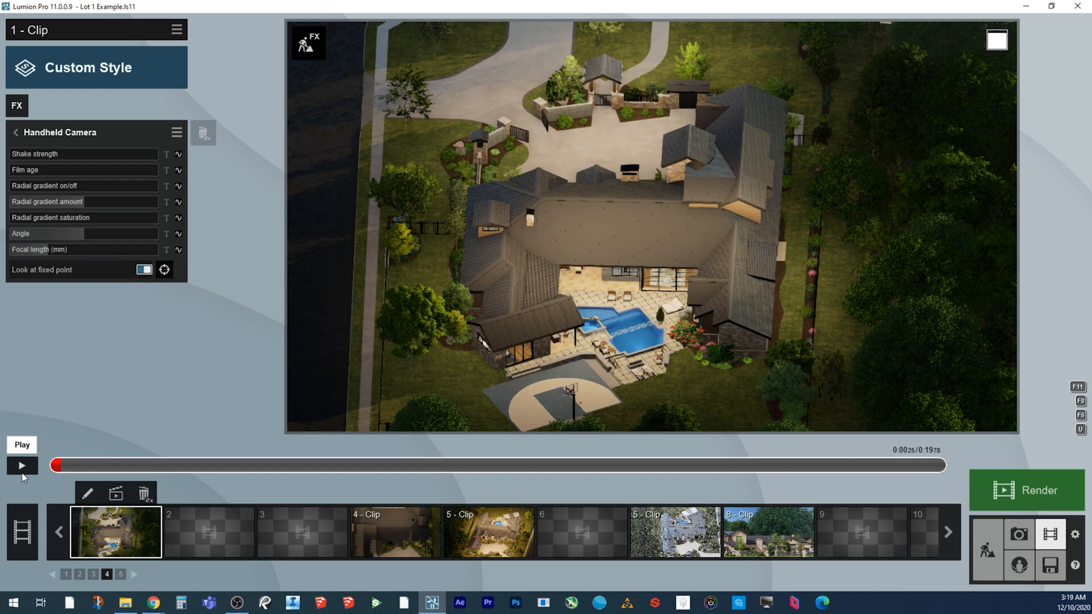
click(21, 473)
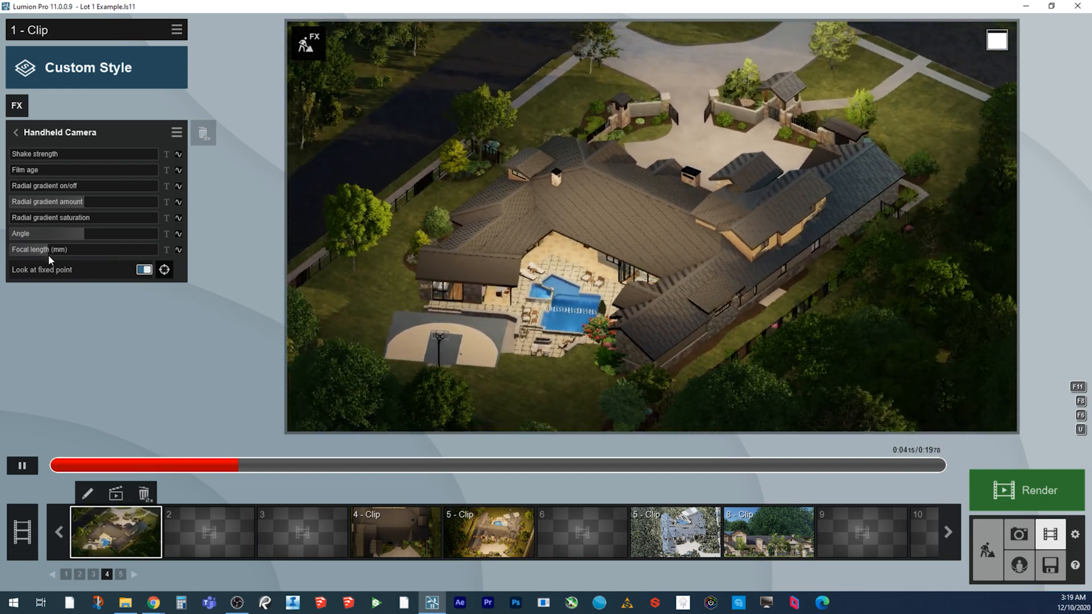
mouse_move(52, 248)
mouse_move(52, 248)
mouse_down()
mouse_move(79, 246)
mouse_move(32, 253)
mouse_move(85, 248)
mouse_move(12, 253)
mouse_move(74, 249)
mouse_move(51, 251)
mouse_up()
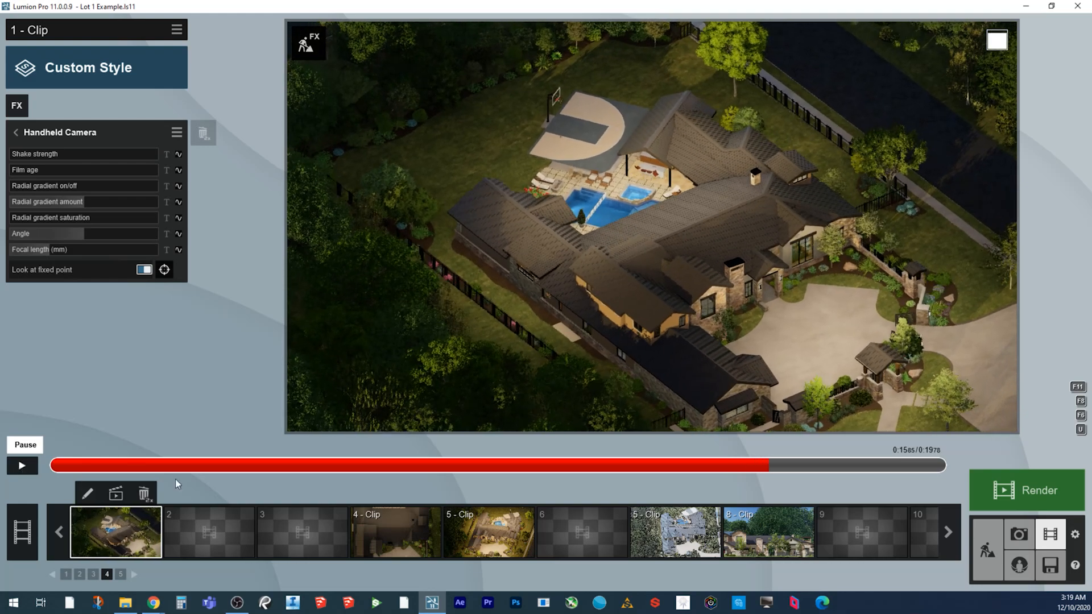
Open clip 4's Orthographic View effect and raise the near clip to 12 m to cut away the roof
click(395, 547)
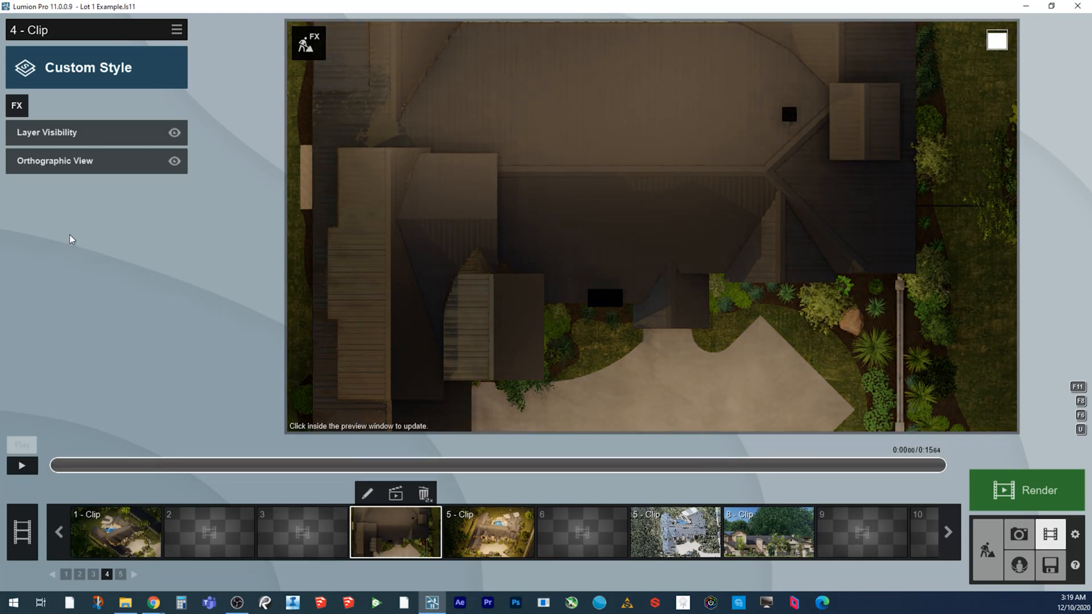
click(79, 164)
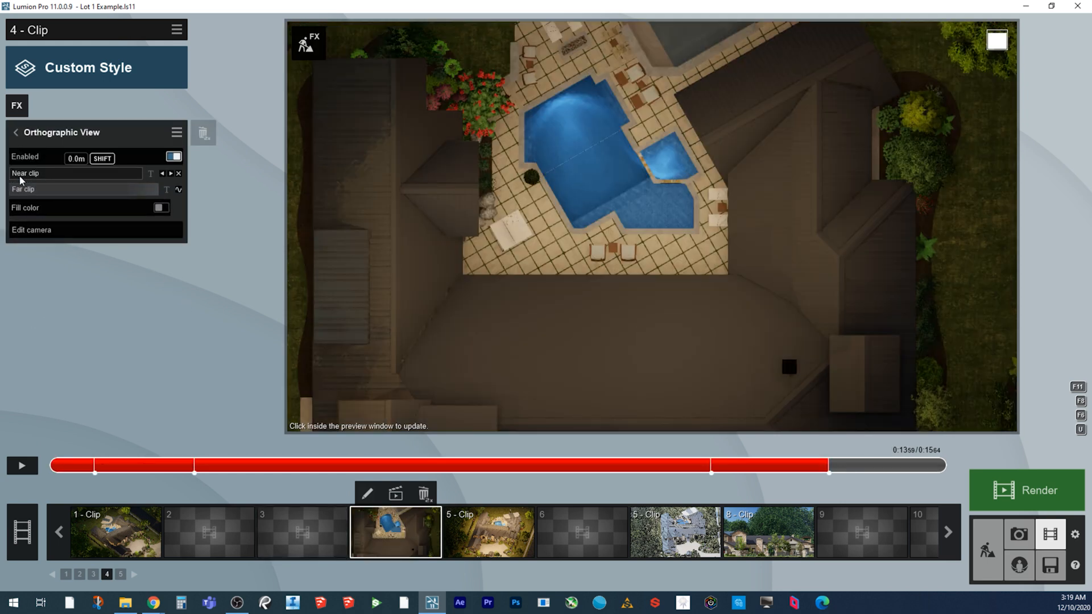
mouse_move(37, 179)
mouse_down()
mouse_move(92, 182)
mouse_move(31, 180)
mouse_up()
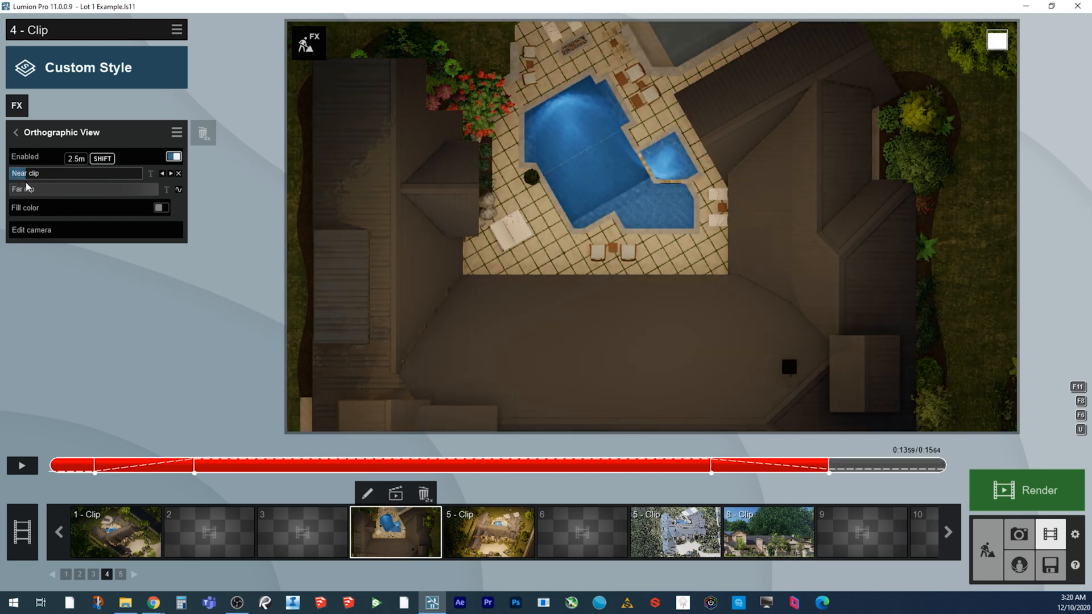
drag(33, 186, 38, 177)
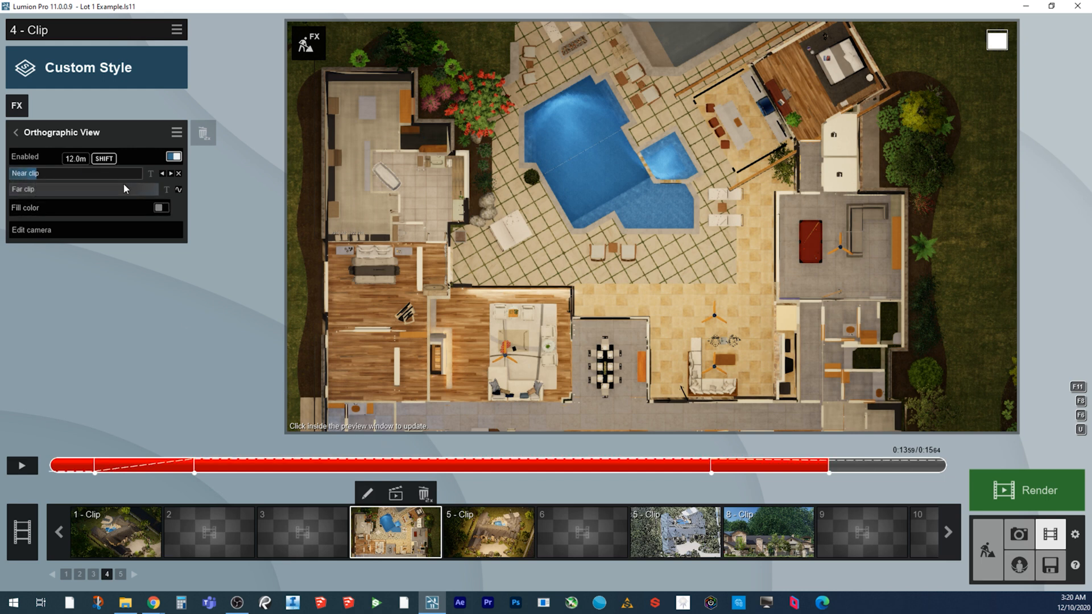
Play clip 4 from near its start and scrub through the rest to review the animated near clipping
click(74, 466)
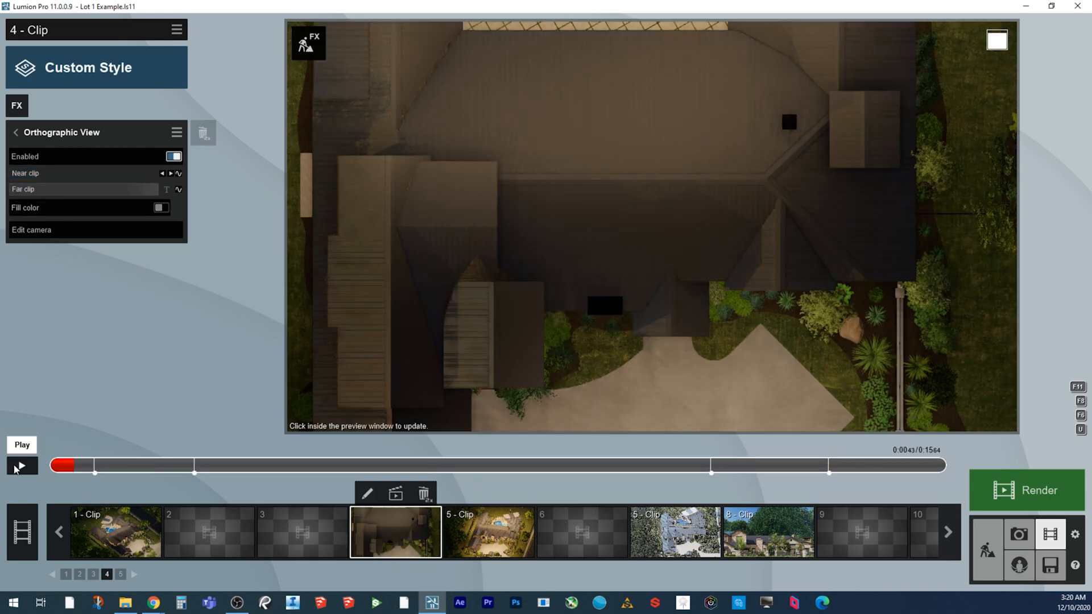
click(29, 468)
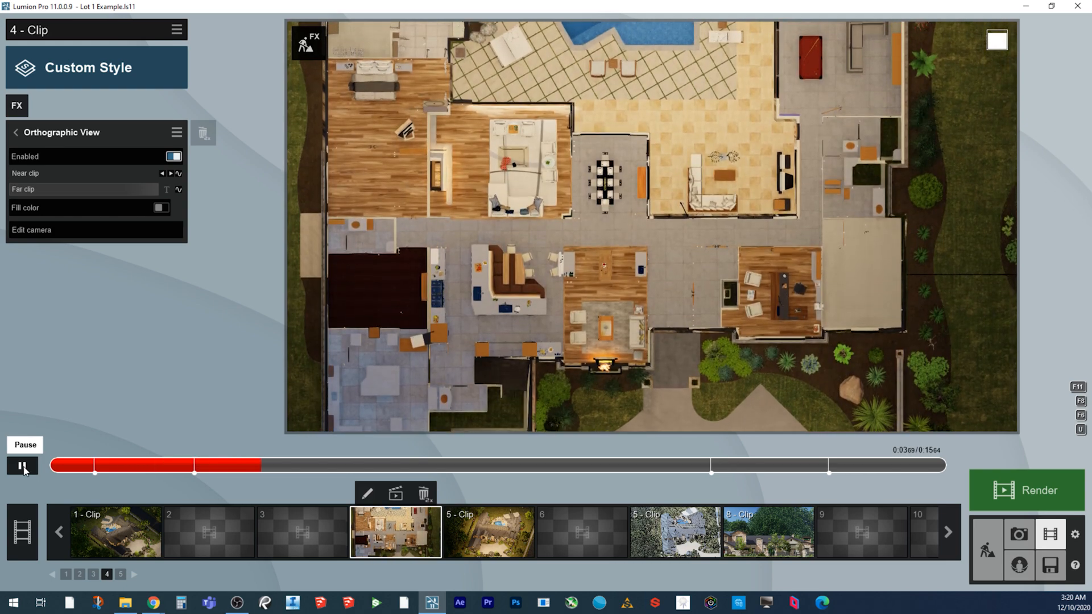
click(612, 466)
drag(629, 469, 878, 471)
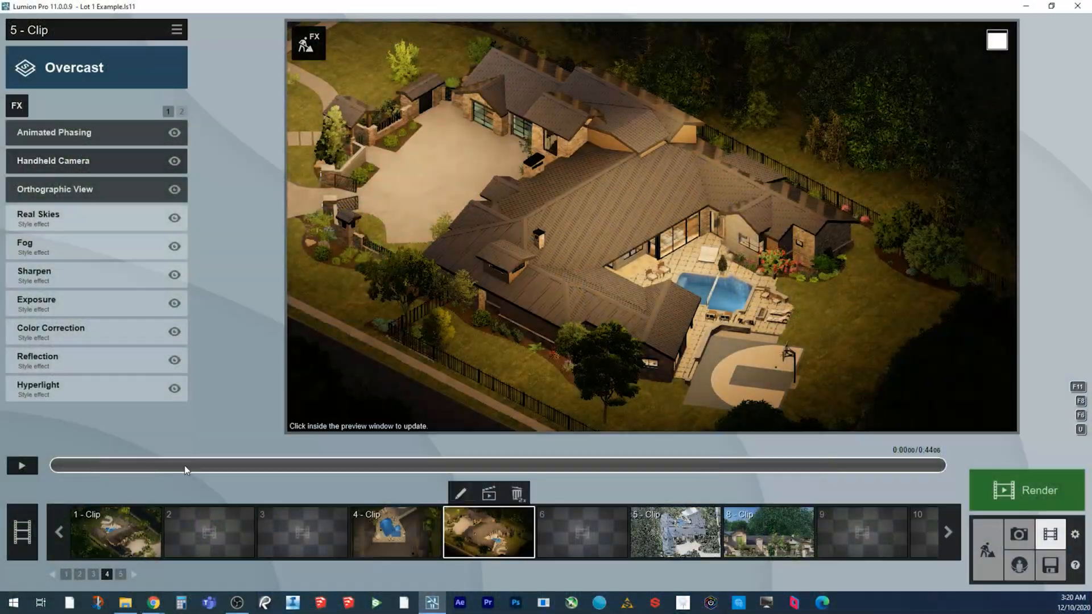
Scrub through the Overcast-styled clip 5, then view the cartoon-style clip and the Sun Study clip 8
drag(184, 465, 696, 469)
click(669, 551)
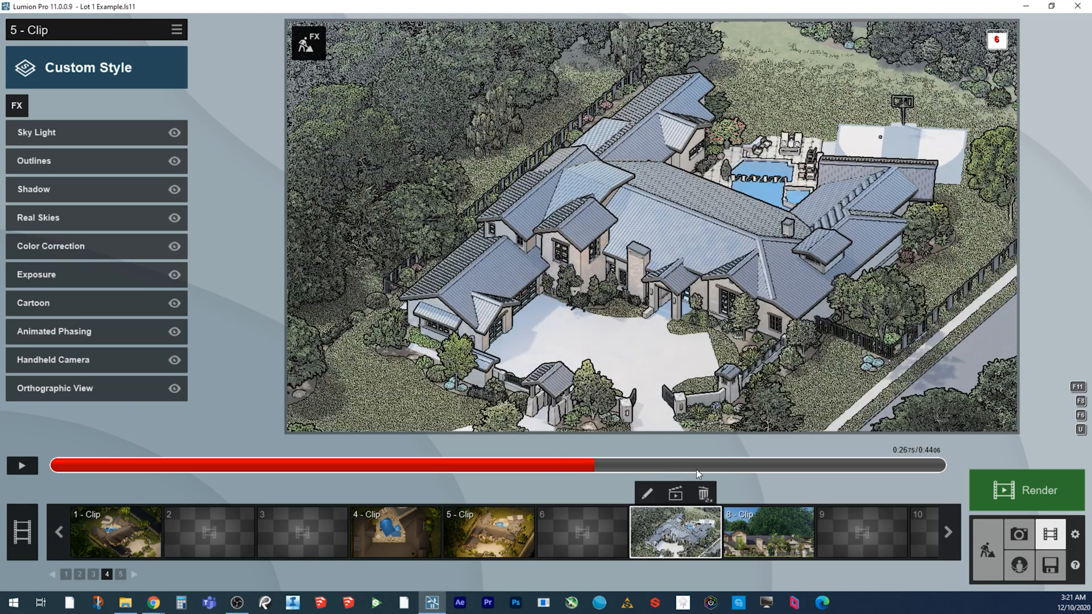
click(778, 539)
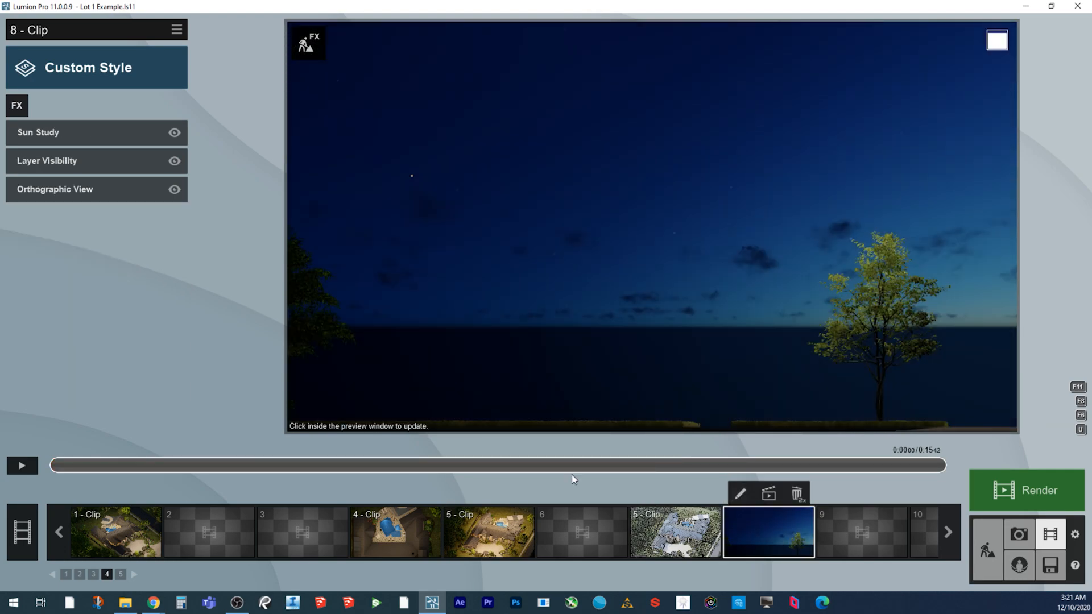